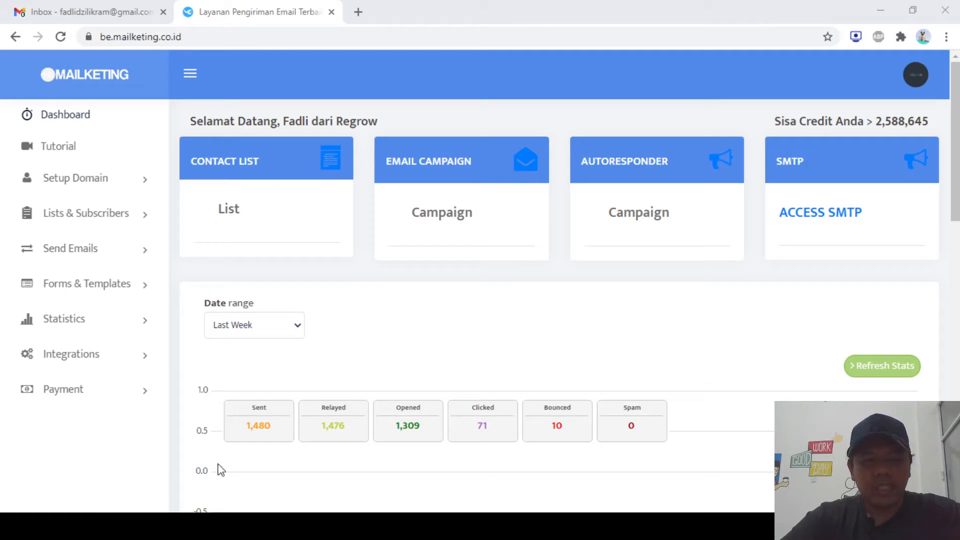
Open the Growth Hack page from the email sending section
left_click(100, 255)
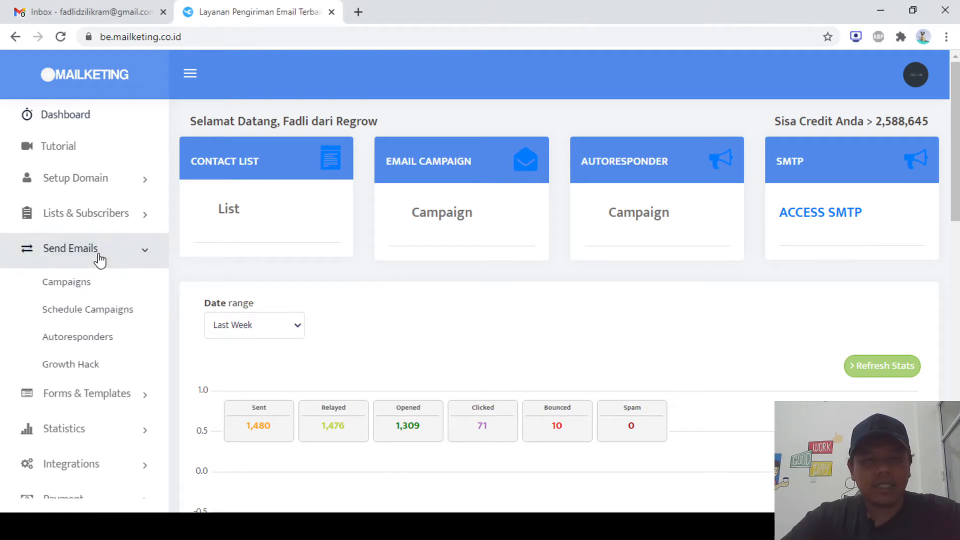
left_click(68, 370)
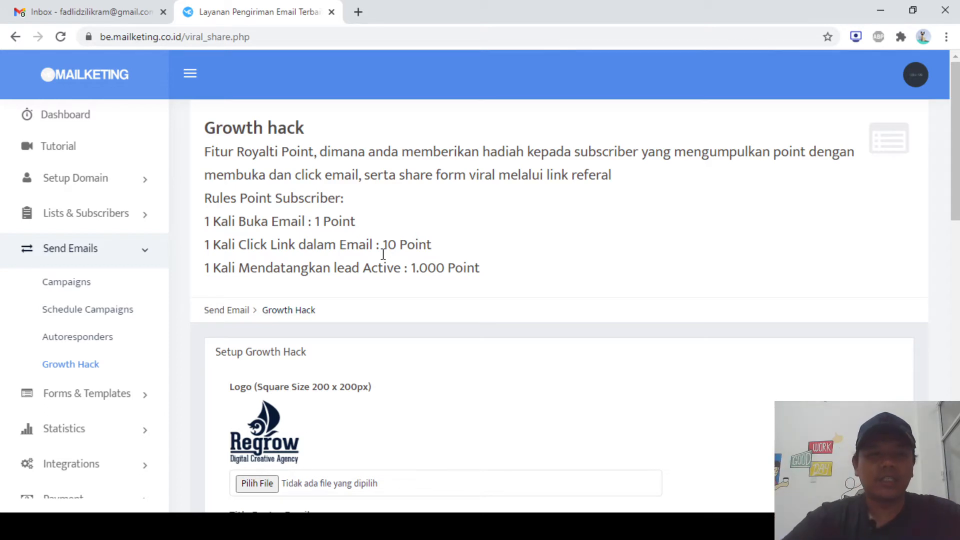
scroll(383, 254, "down", 1)
scroll(383, 254, "up", 1)
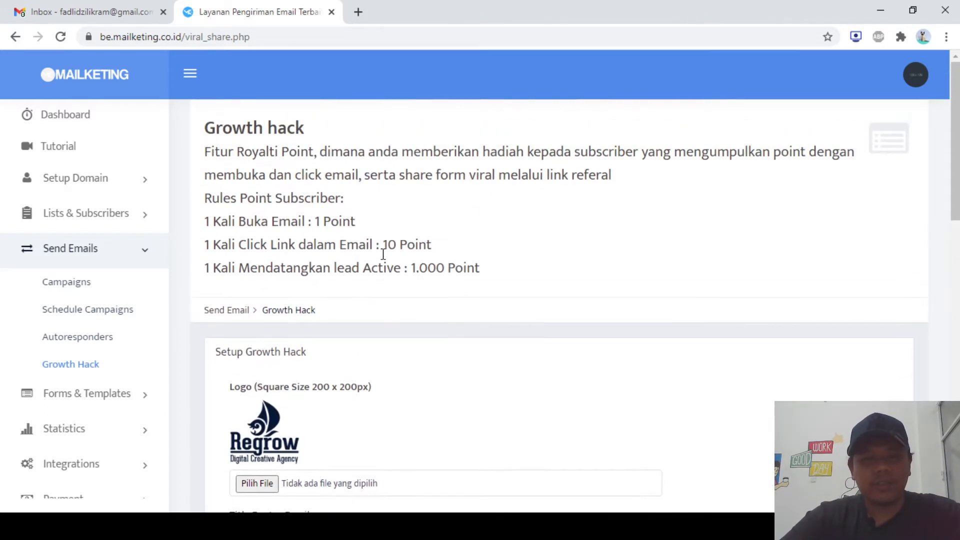
Review the subscriber point rules for opening emails, clicking email links and bringing in active leads
triple_click(333, 227)
double_click(359, 245)
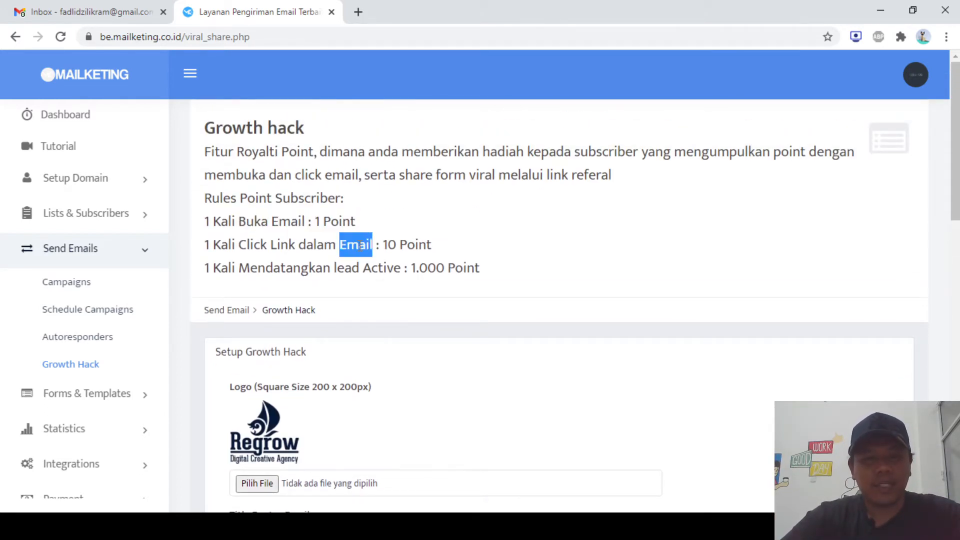
triple_click(360, 245)
scroll(359, 246, "down", 1)
scroll(359, 246, "up", 1)
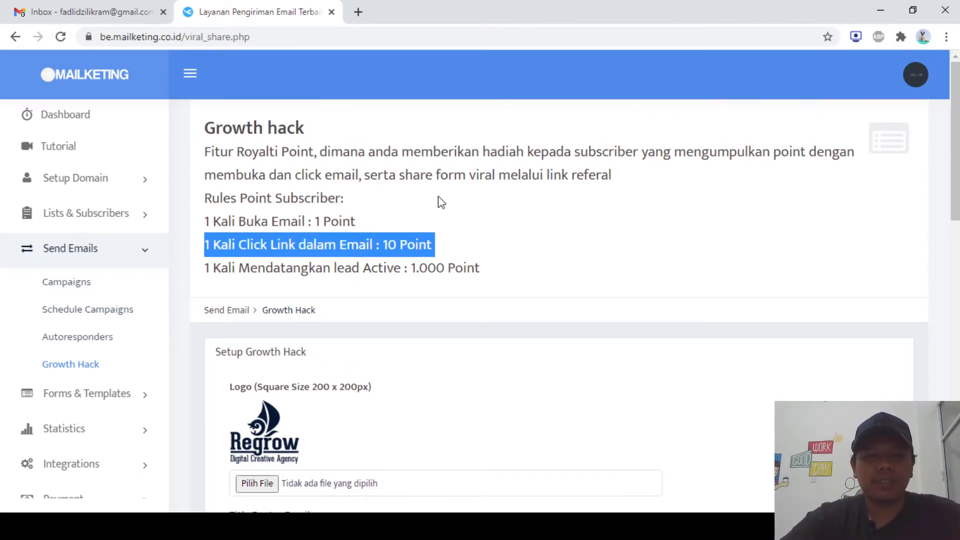
scroll(347, 316, "down", 3)
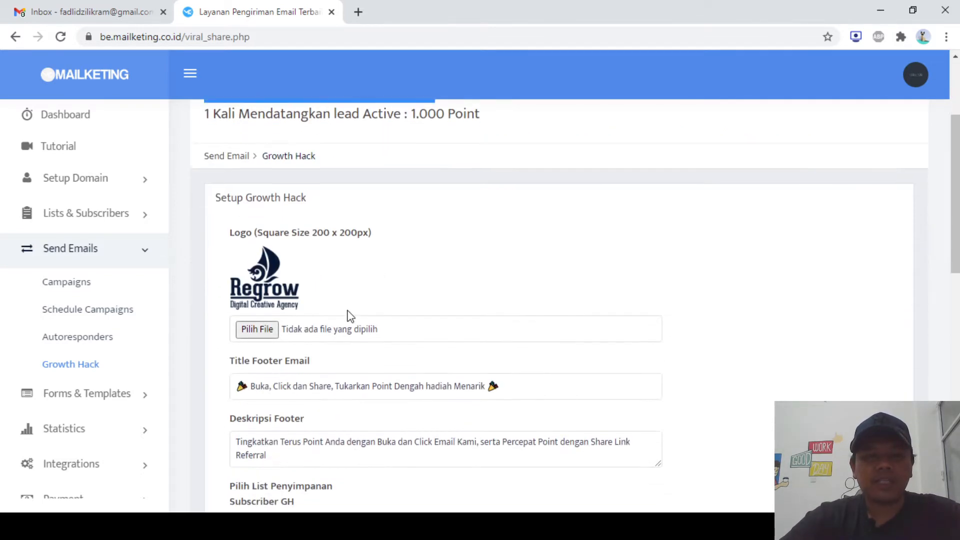
scroll(347, 315, "up", 3)
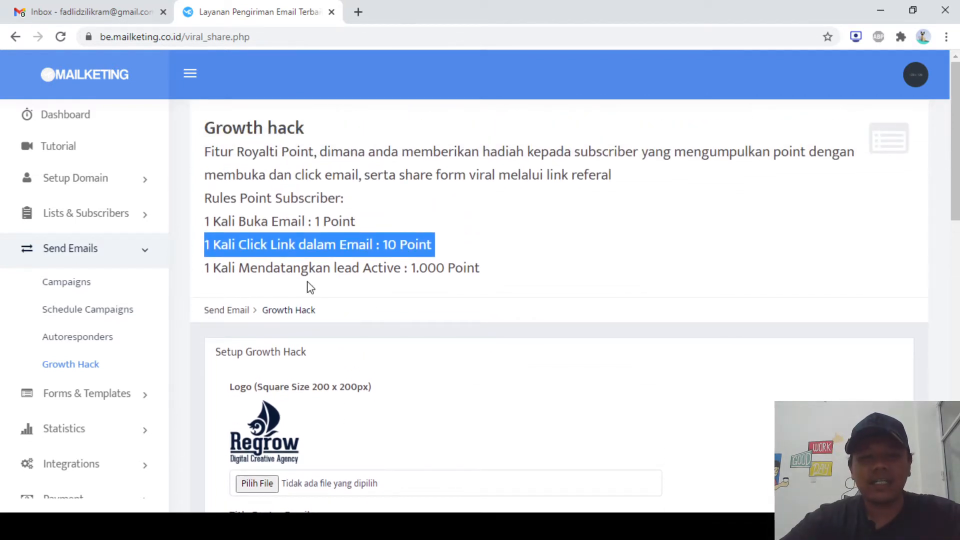
scroll(310, 287, "down", 8)
scroll(310, 288, "up", 5)
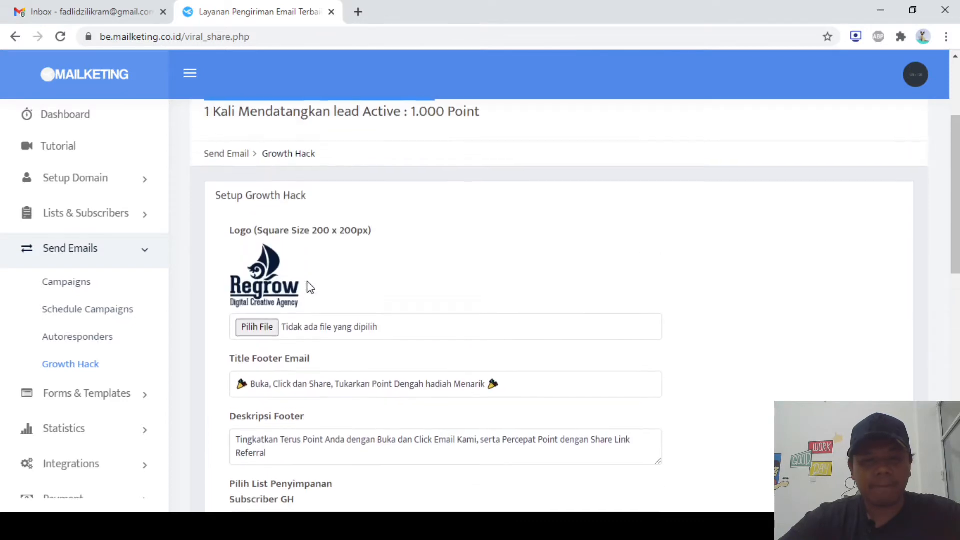
scroll(373, 223, "down", 1)
scroll(373, 223, "up", 4)
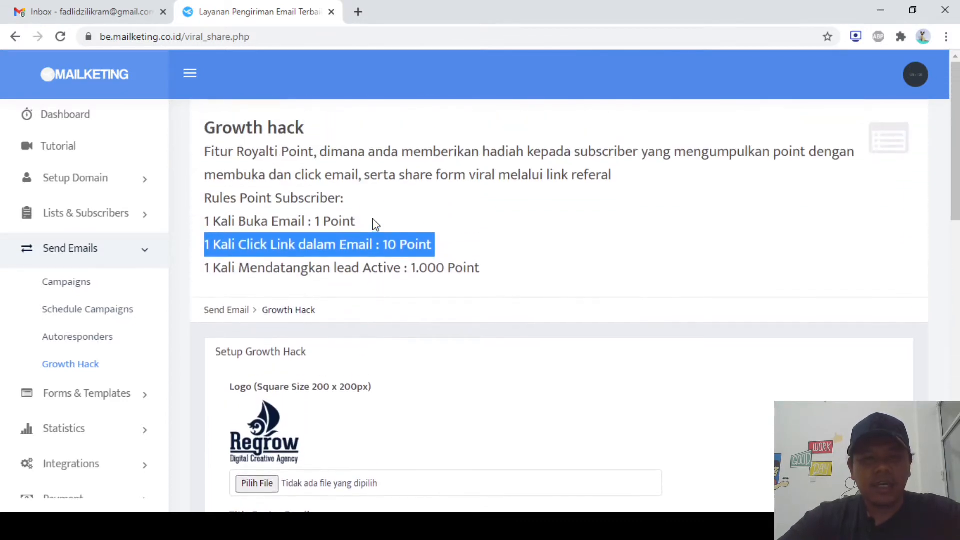
scroll(373, 223, "down", 4)
scroll(392, 229, "up", 1)
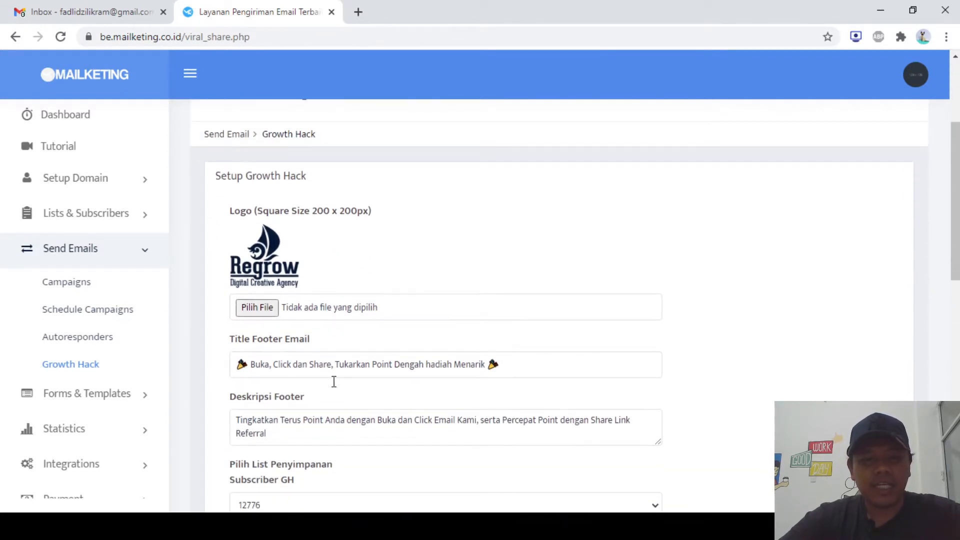
Examine the Growth Hack setup form, especially the logo upload and its required image size
scroll(373, 425, "down", 5)
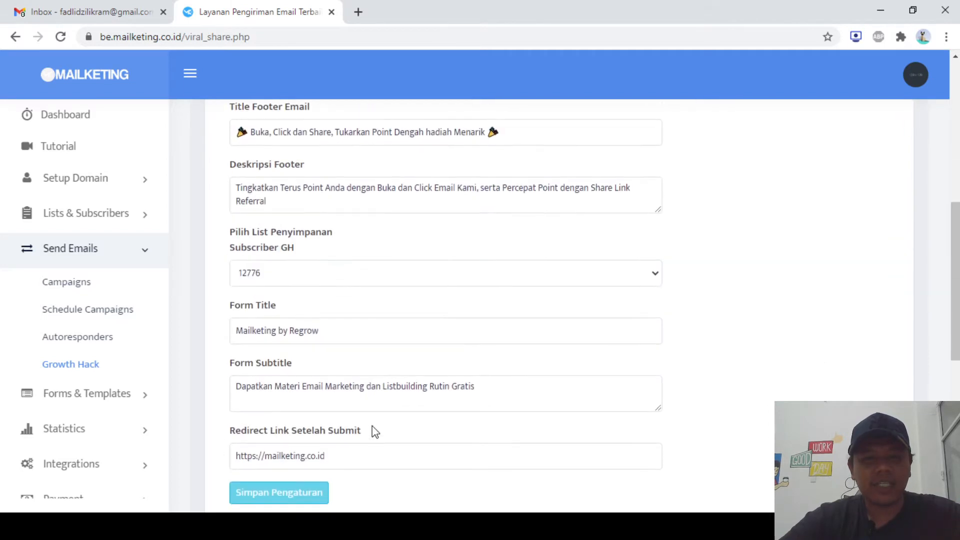
scroll(373, 427, "up", 3)
scroll(393, 171, "up", 1)
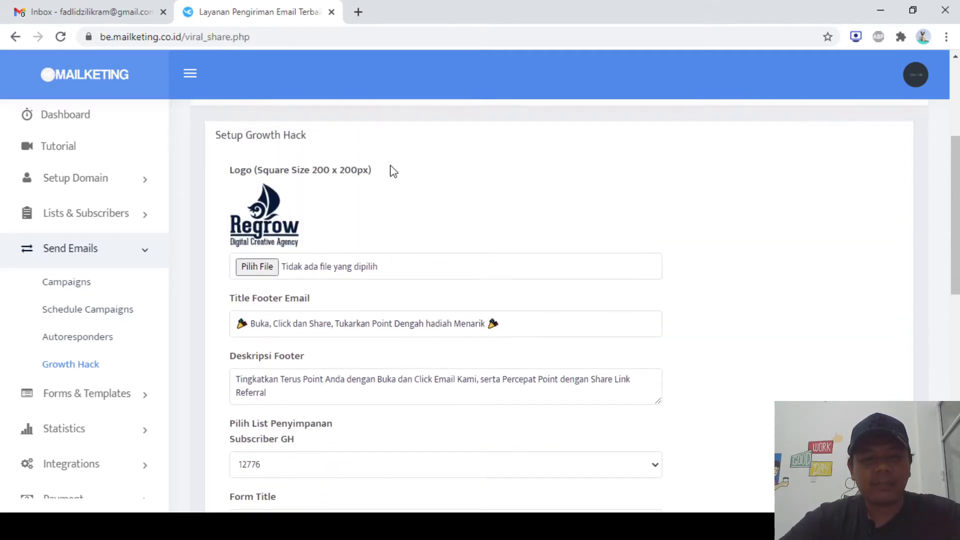
scroll(390, 169, "up", 2)
scroll(377, 234, "down", 1)
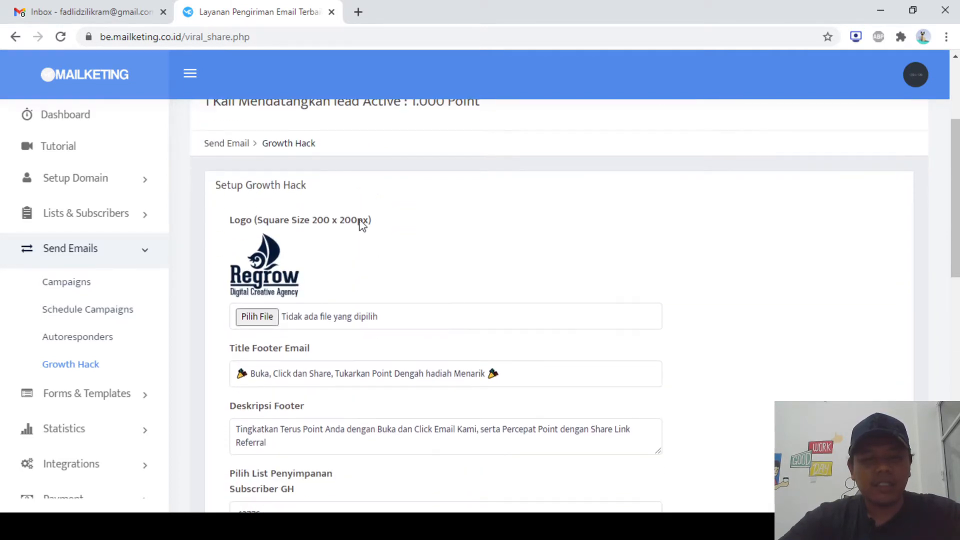
triple_click(359, 224)
scroll(353, 275, "down", 3)
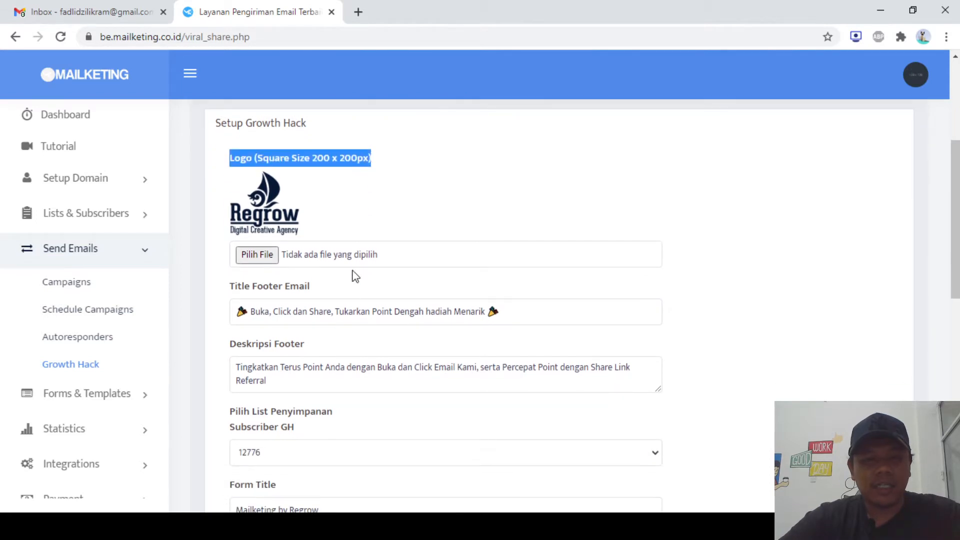
scroll(352, 298, "up", 2)
scroll(352, 298, "down", 1)
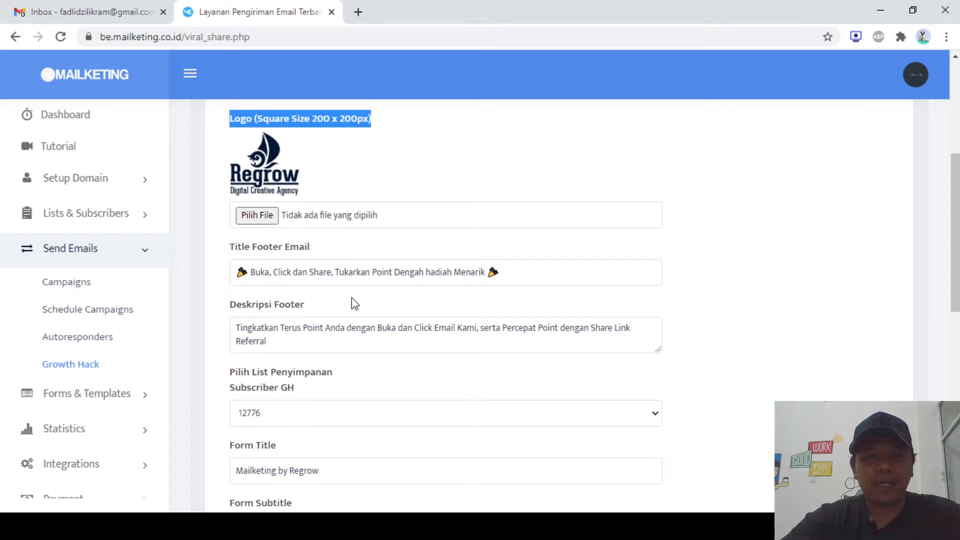
scroll(352, 298, "up", 2)
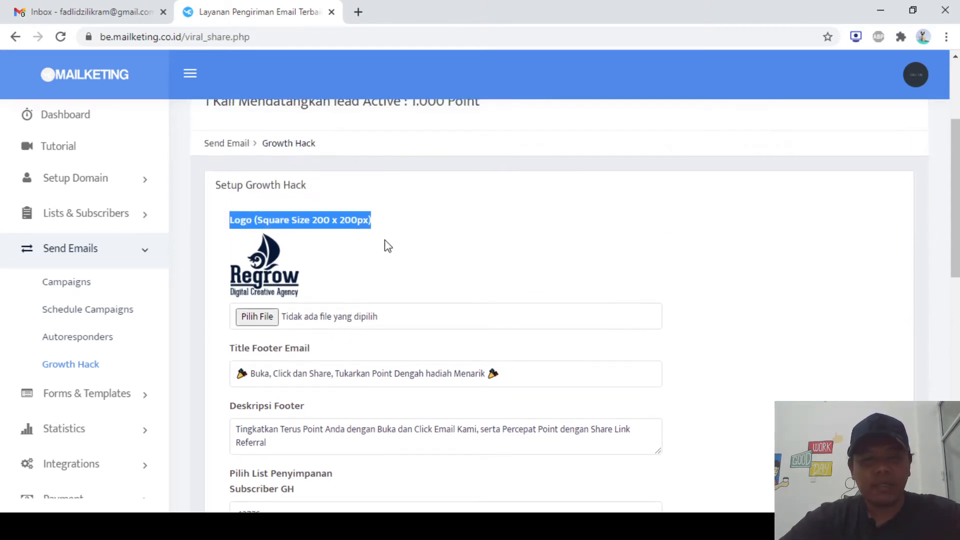
scroll(388, 246, "down", 1)
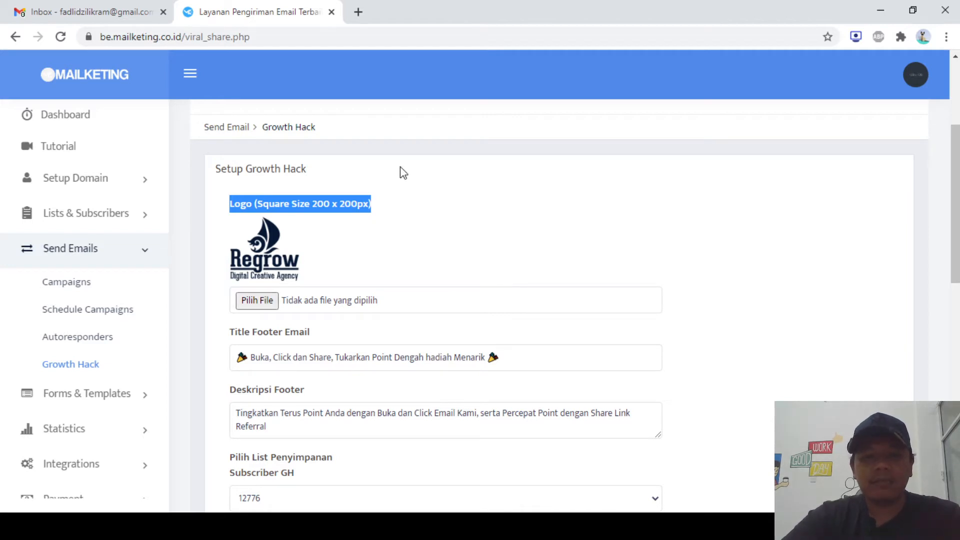
Review the email footer title and the footer description in the Growth Hack setup form
scroll(388, 203, "down", 2)
triple_click(286, 256)
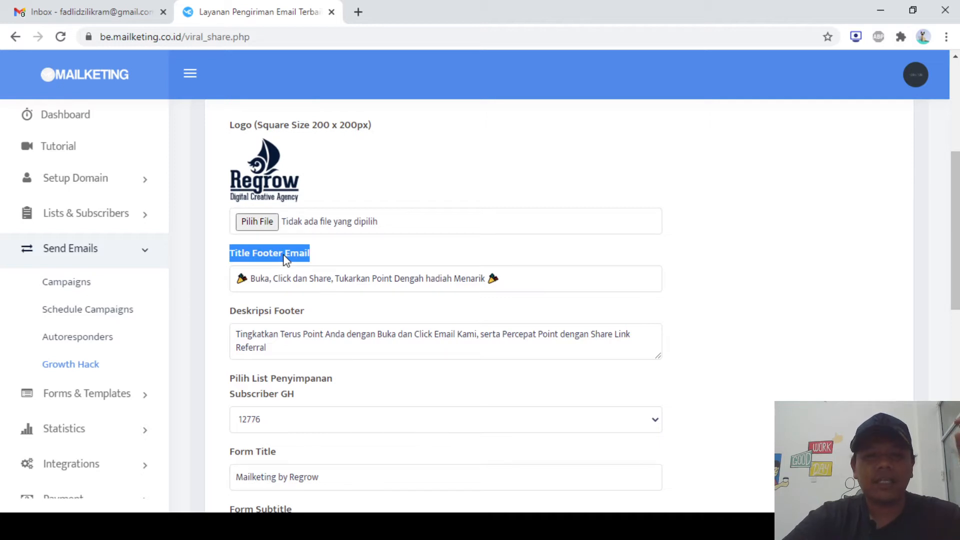
double_click(320, 279)
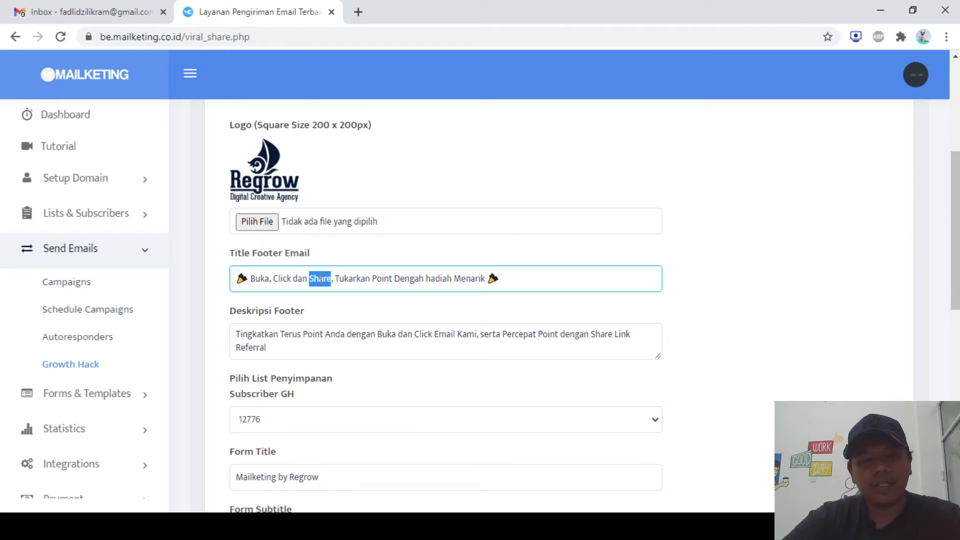
left_click(270, 279)
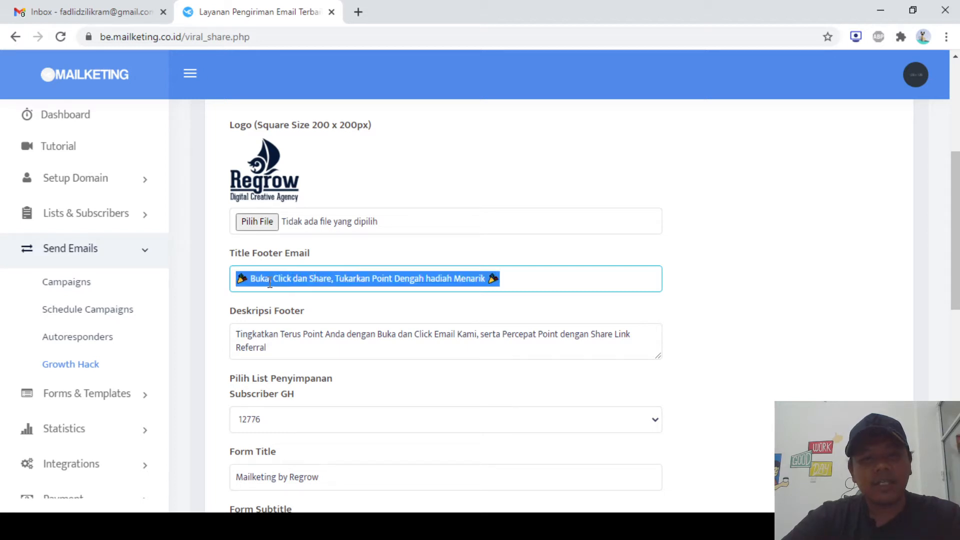
key("ctrl+a")
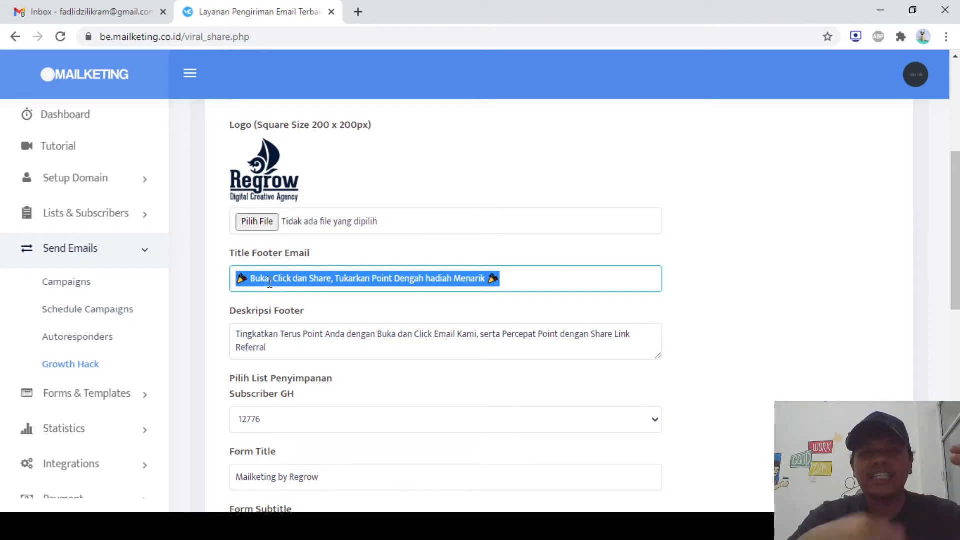
scroll(270, 283, "down", 1)
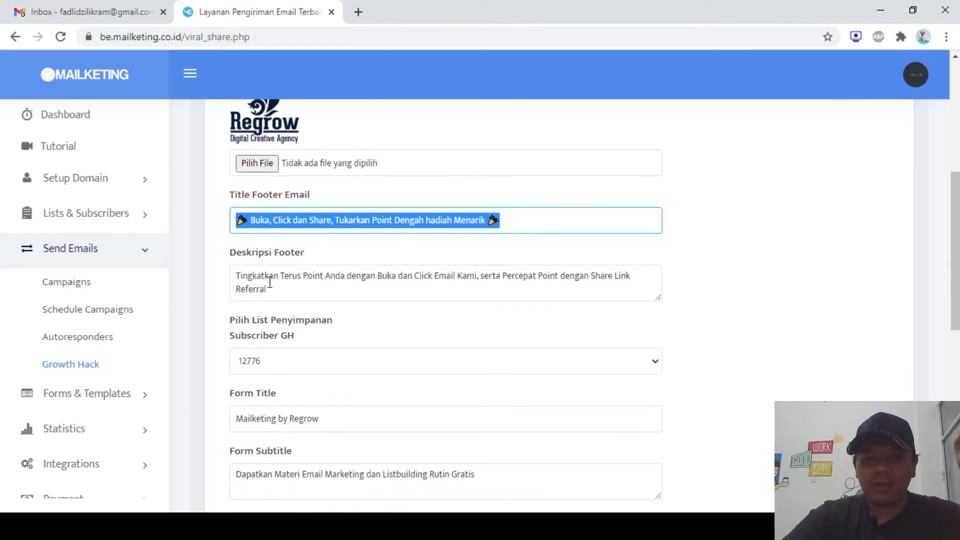
triple_click(427, 220)
left_click(375, 283)
triple_click(376, 283)
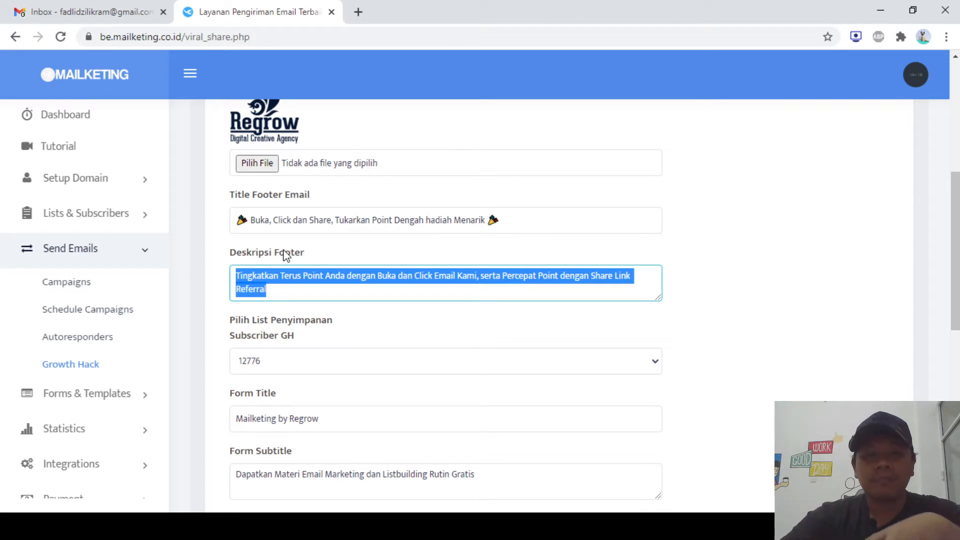
Set the storage list for Growth Hack subscribers to Growth Hack
scroll(285, 251, "down", 1)
scroll(287, 294, "down", 2)
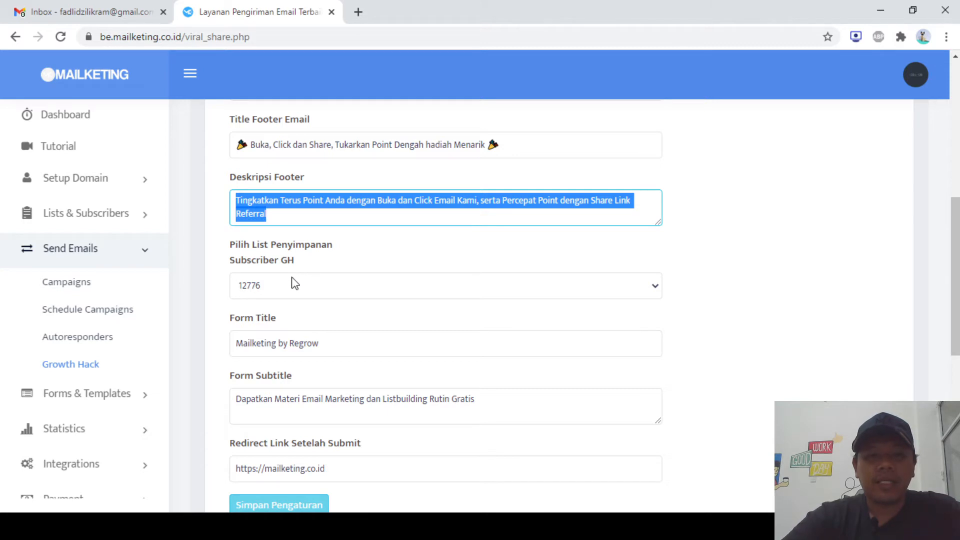
left_click(295, 281)
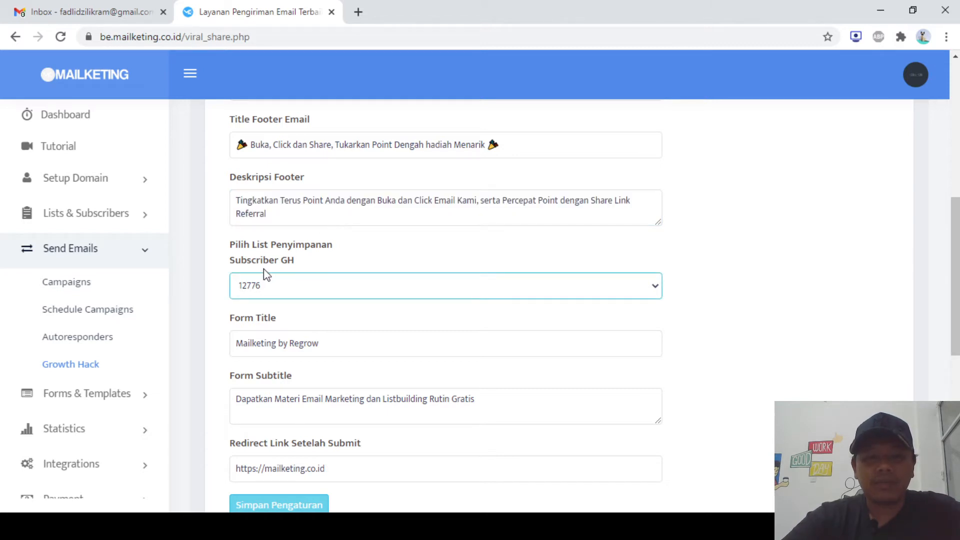
key("Down")
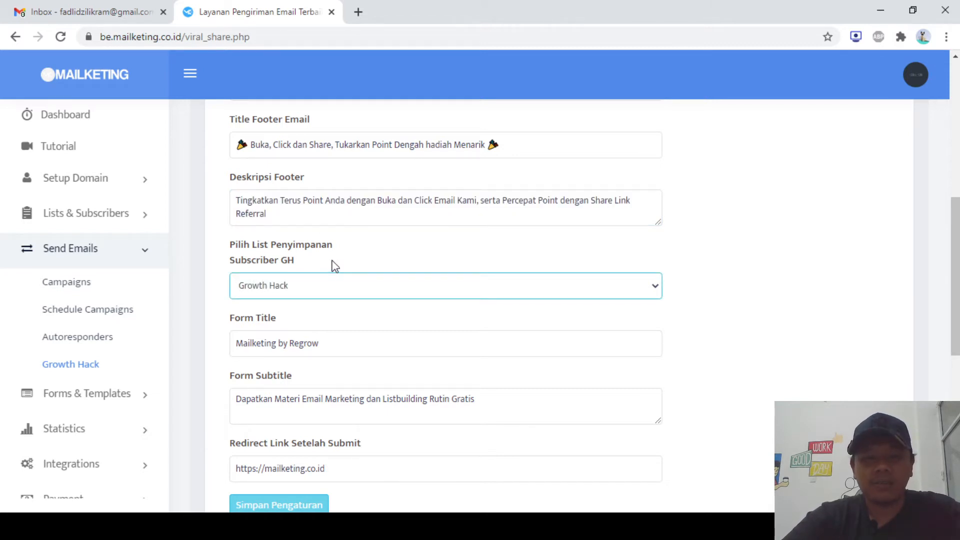
scroll(334, 265, "up", 1)
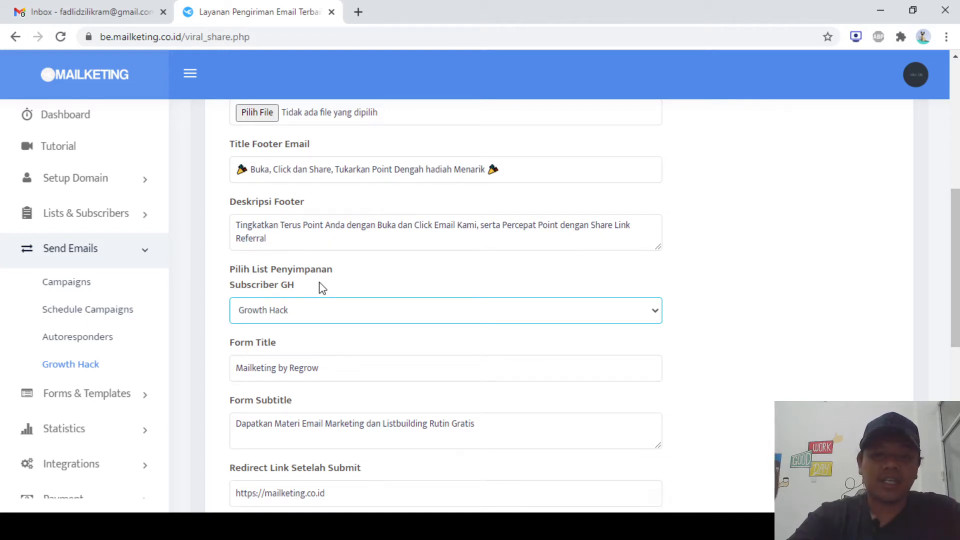
Check the form title, and correct "Listbuilding" to "List building" in the form subtitle
scroll(218, 363, "down", 3)
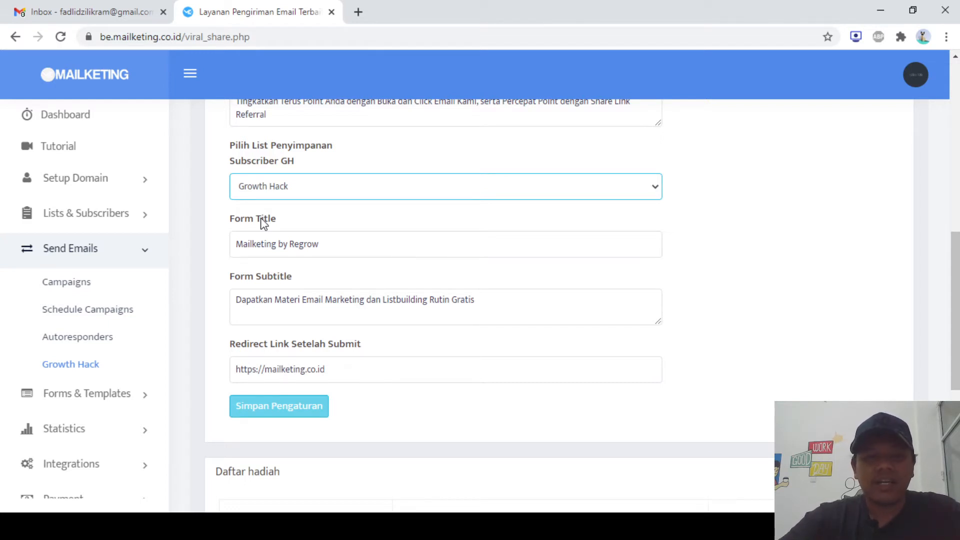
left_click(313, 248)
key("ctrl+a")
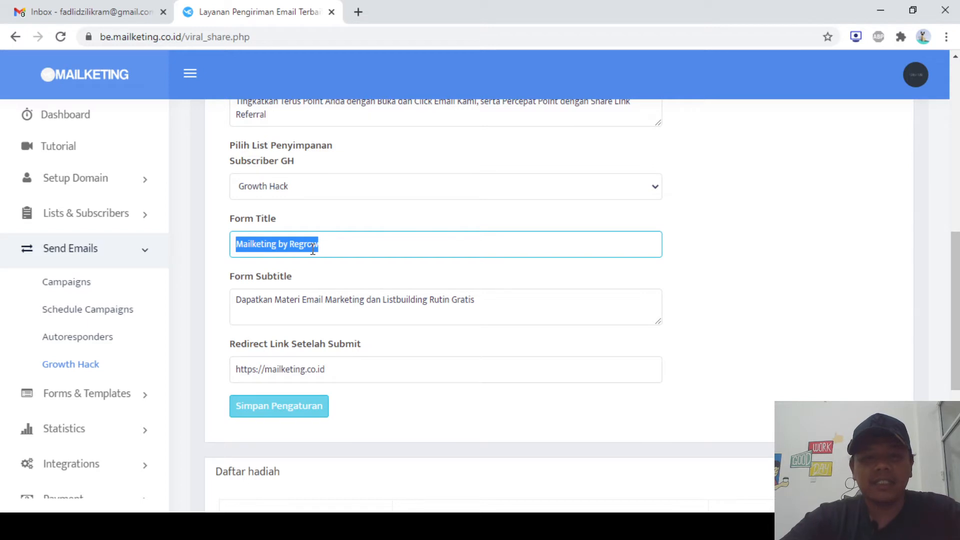
triple_click(283, 279)
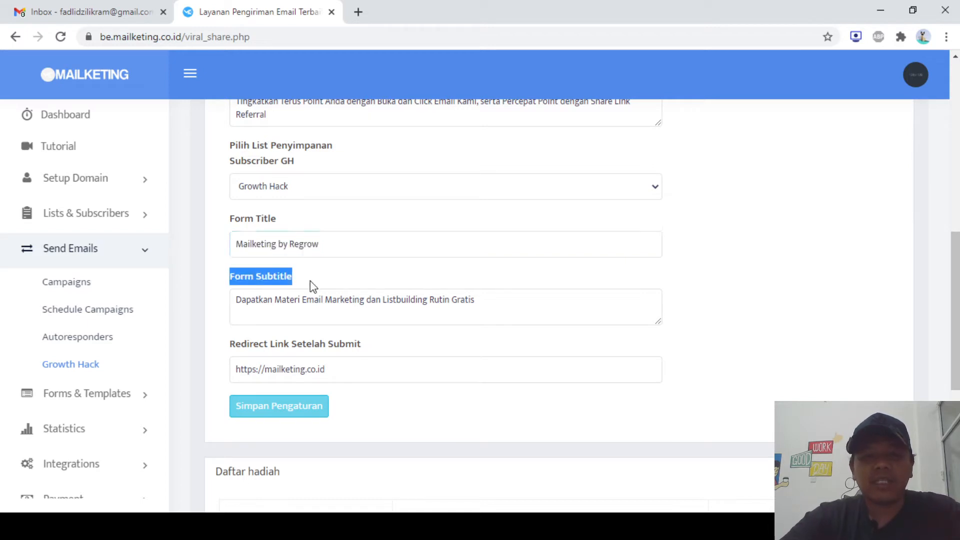
left_click(315, 300)
key("ctrl+a")
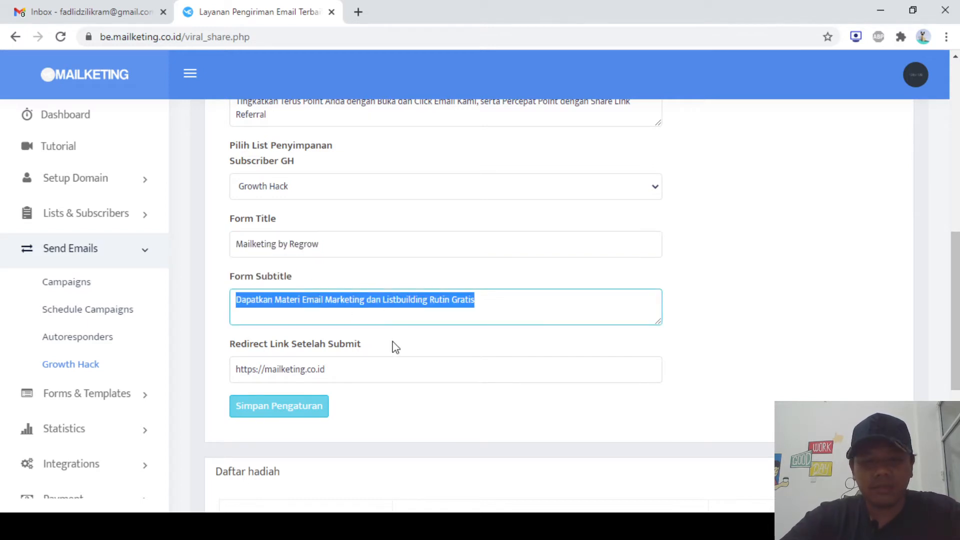
scroll(395, 347, "down", 1)
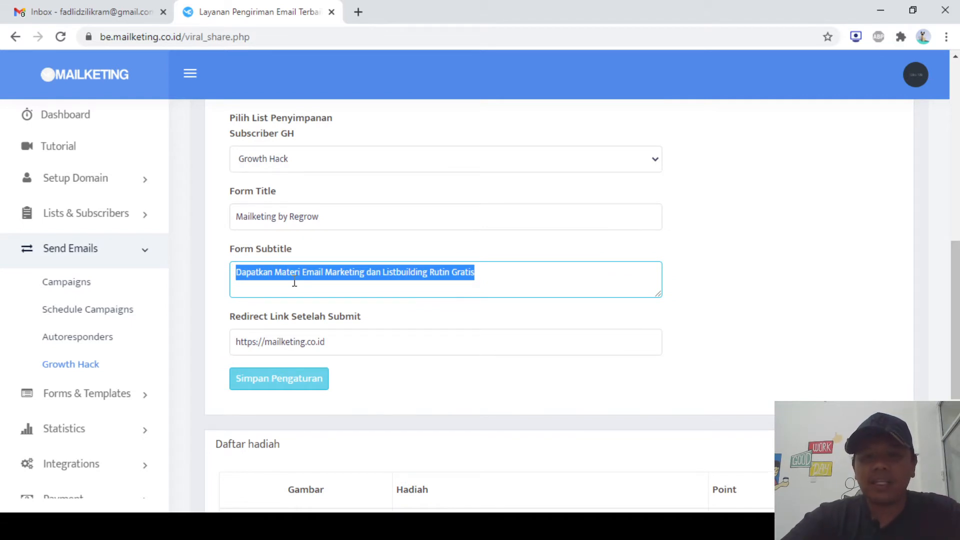
left_click(398, 272)
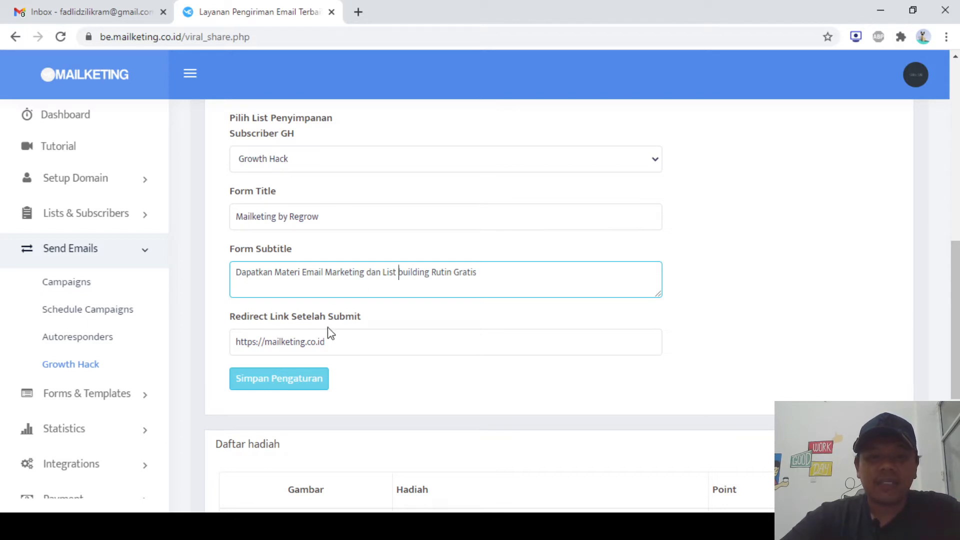
Select the whole redirect link address used after form submission
left_click(342, 341)
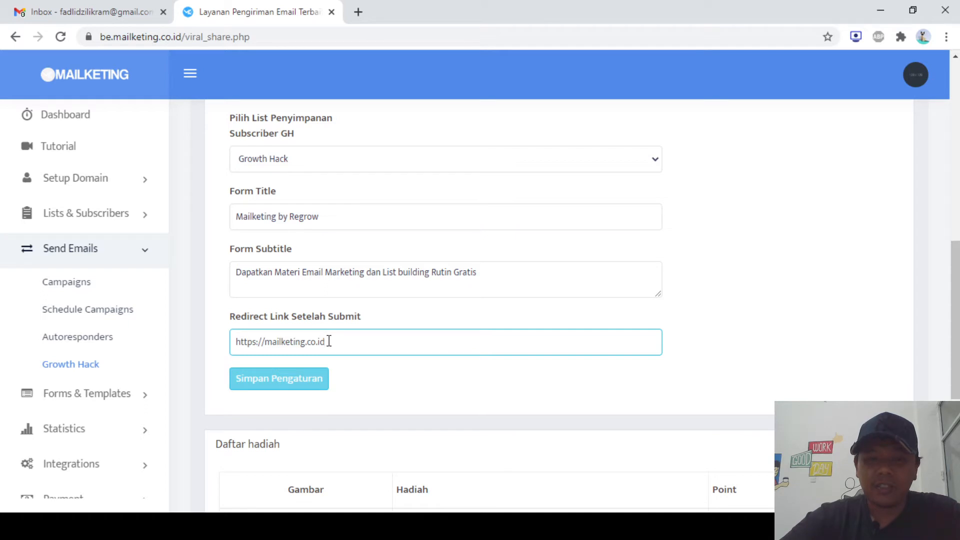
left_click_drag(328, 341, 224, 349)
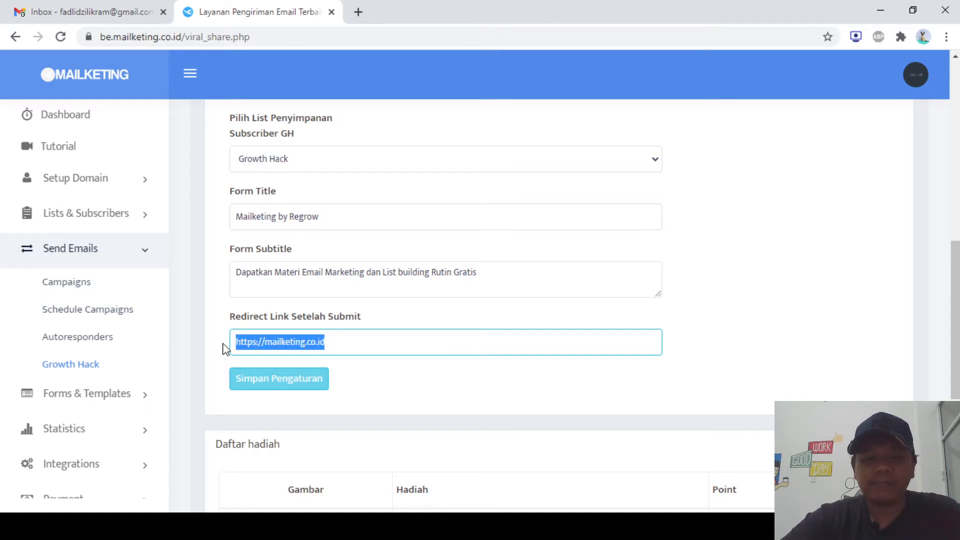
Save the Growth Hack settings and review the footer, list, form and redirect fields of the reloaded setup form
left_click(265, 380)
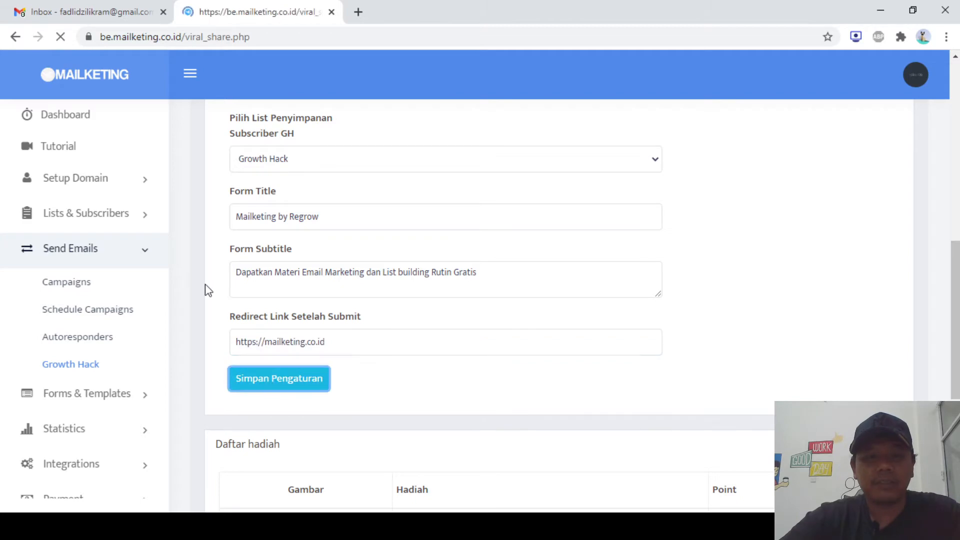
scroll(208, 300, "down", 9)
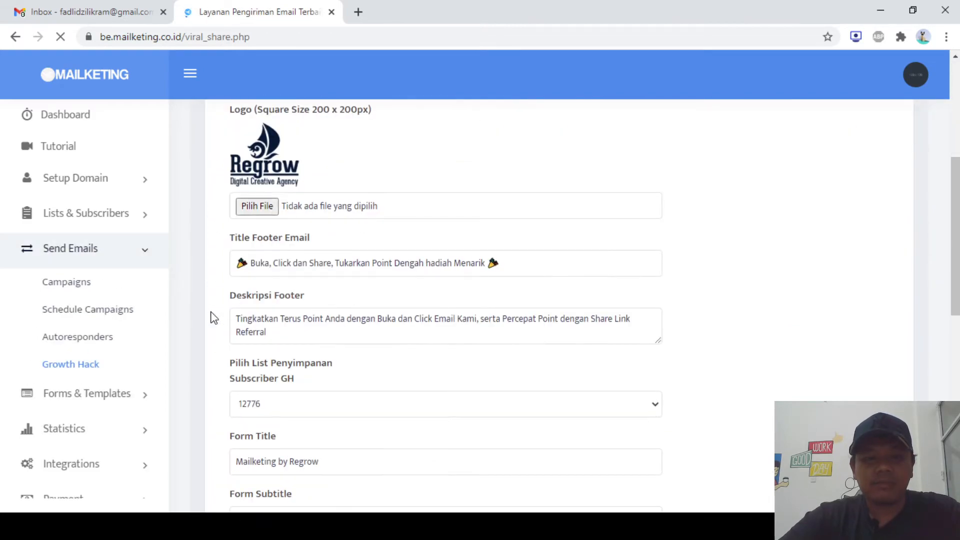
scroll(214, 318, "up", 10)
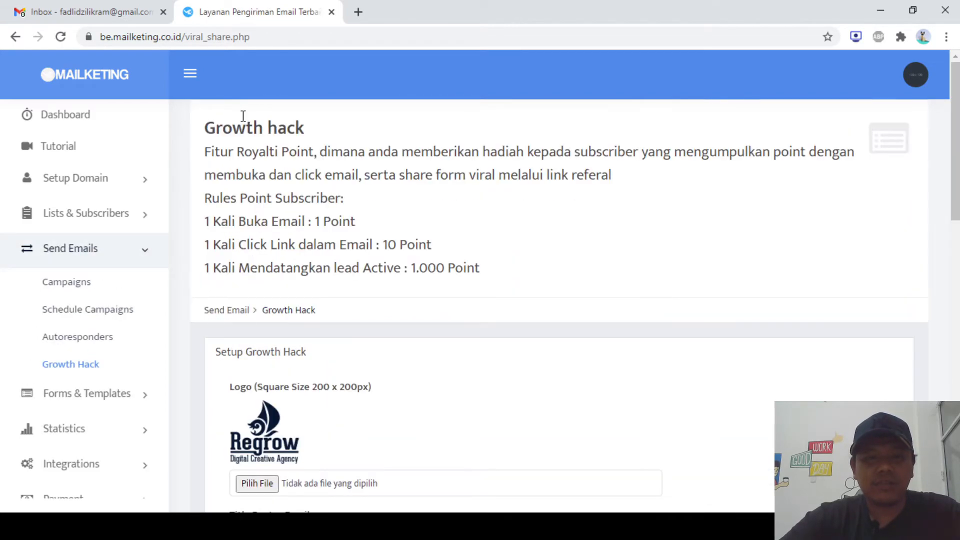
scroll(325, 204, "down", 7)
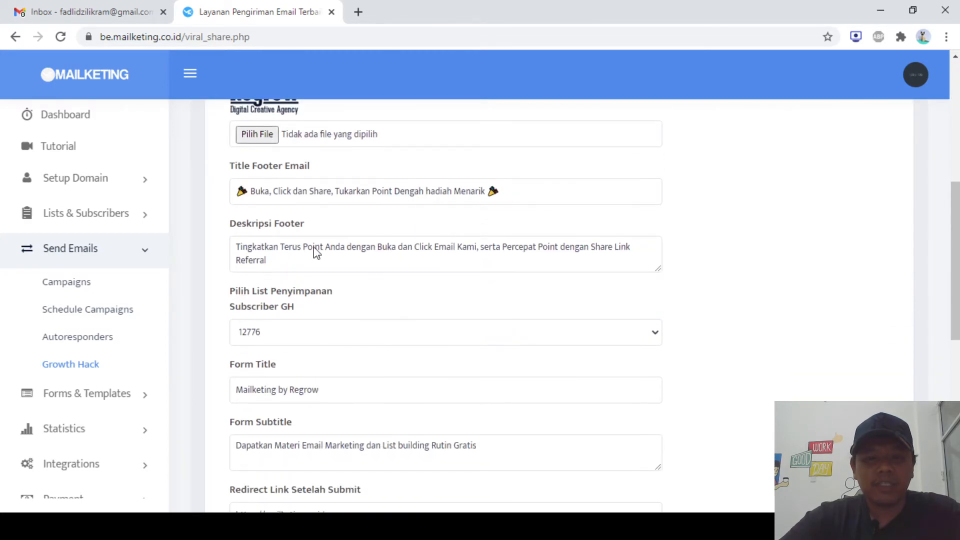
scroll(389, 382, "down", 3)
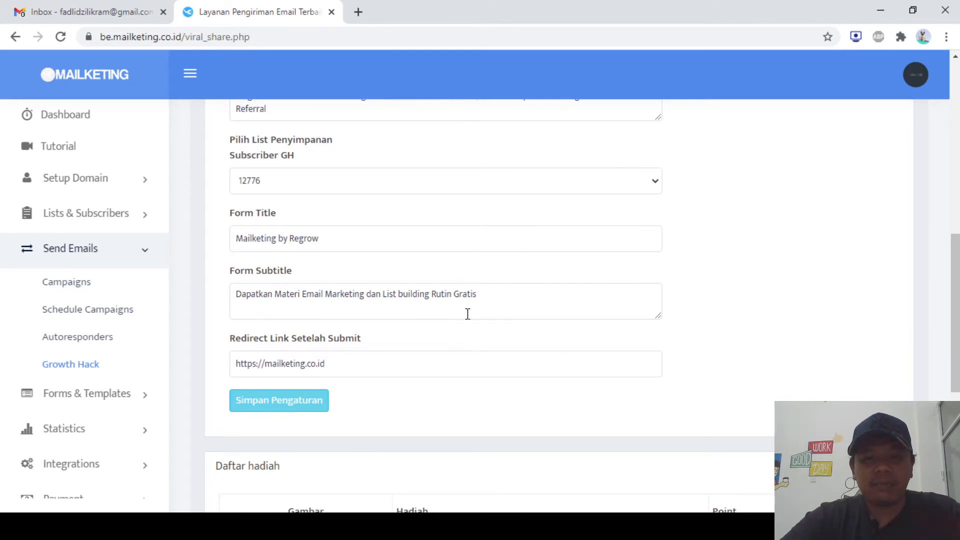
scroll(561, 267, "up", 2)
scroll(565, 270, "up", 6)
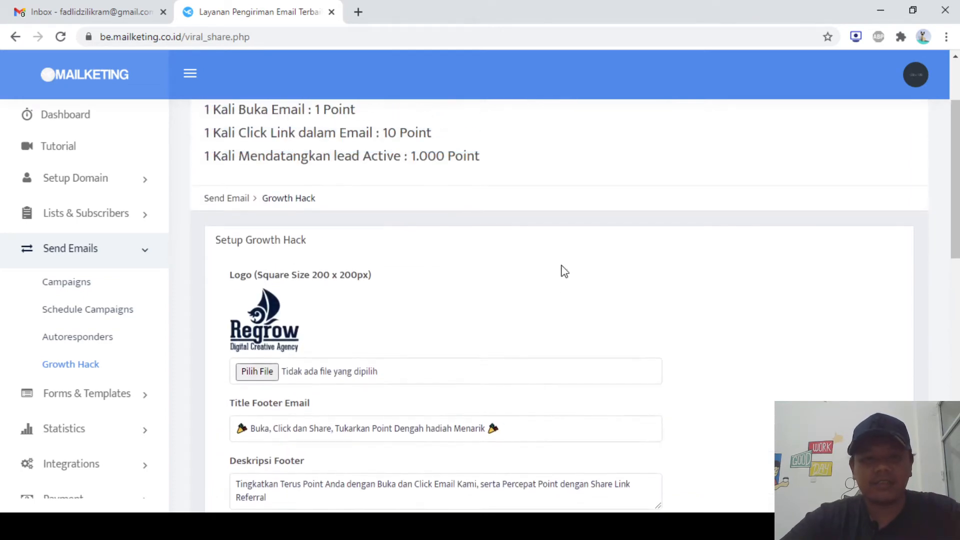
scroll(543, 329, "down", 3)
scroll(543, 329, "up", 5)
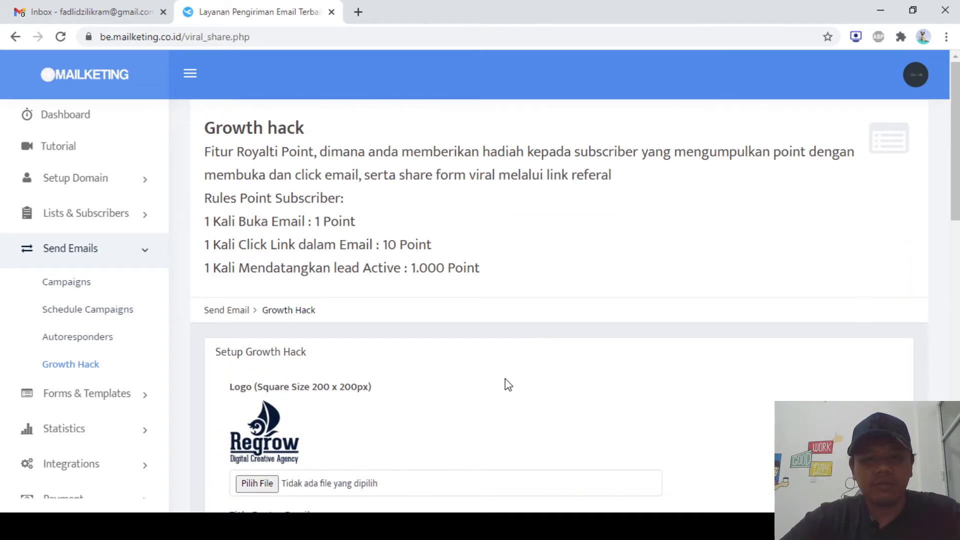
scroll(505, 380, "down", 2)
scroll(505, 379, "up", 2)
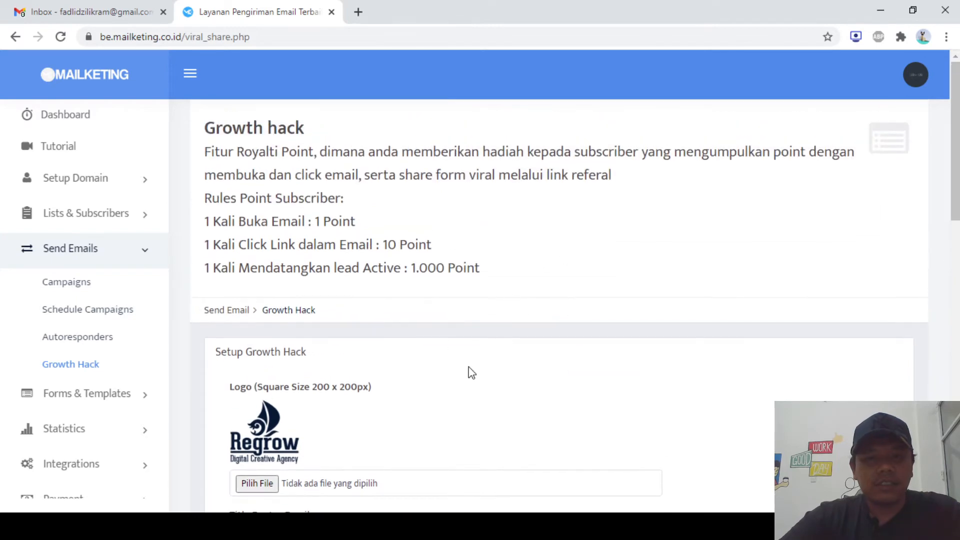
scroll(504, 341, "down", 9)
scroll(504, 343, "up", 7)
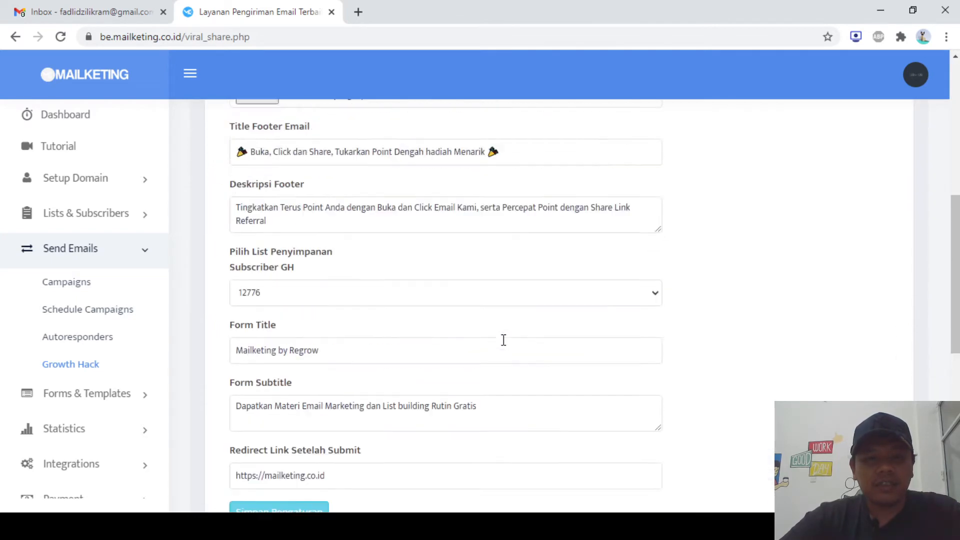
scroll(505, 345, "up", 2)
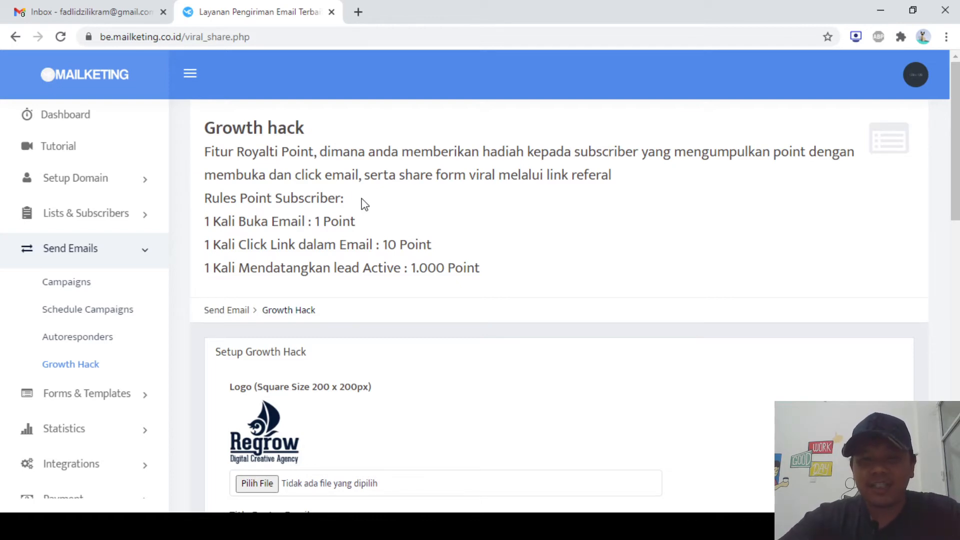
Examine the rewards and their required points in the reward list below the Growth Hack setup form
scroll(364, 205, "down", 8)
scroll(335, 311, "down", 2)
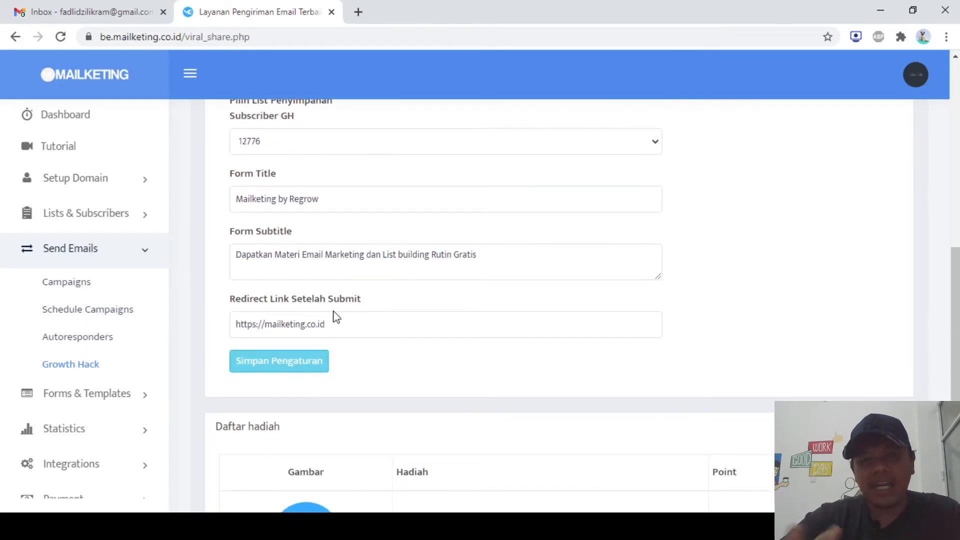
scroll(336, 317, "down", 3)
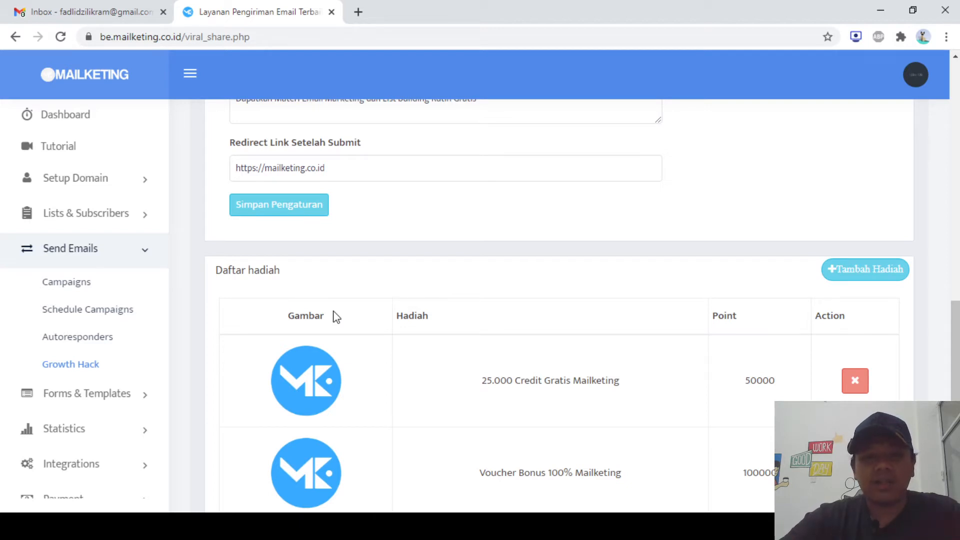
scroll(335, 317, "down", 1)
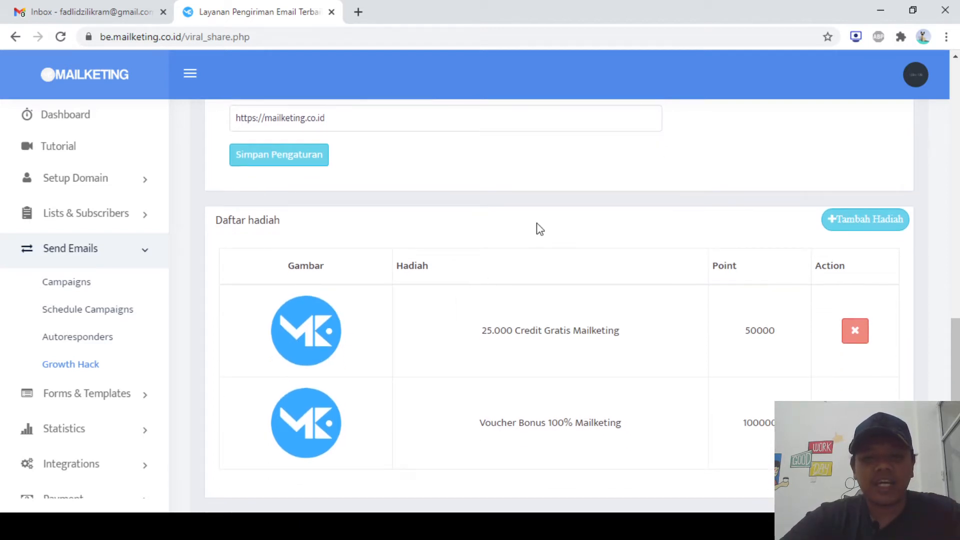
scroll(449, 245, "up", 1)
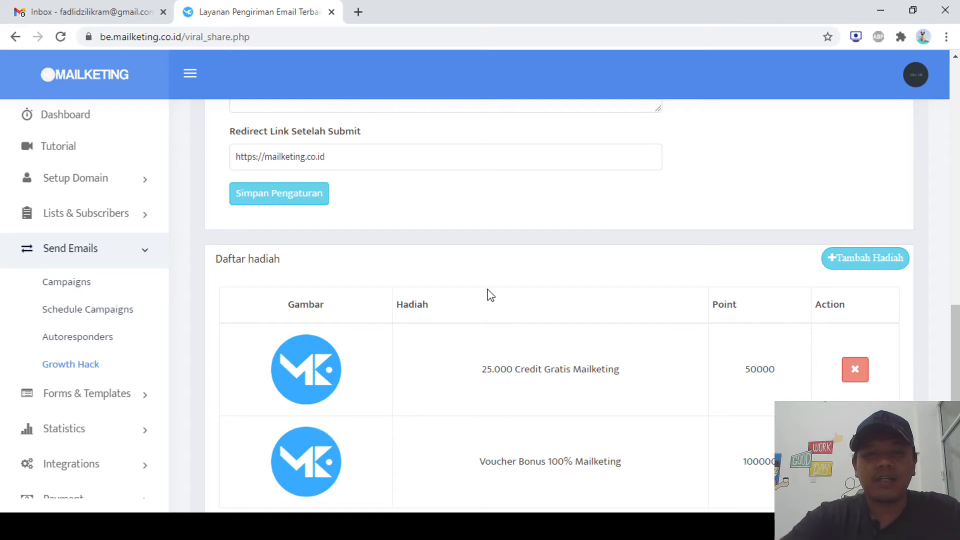
Compare the points given per active lead in the subscriber rules with the 25.000 Credit Gratis Mailketing reward in the reward list
scroll(491, 295, "up", 15)
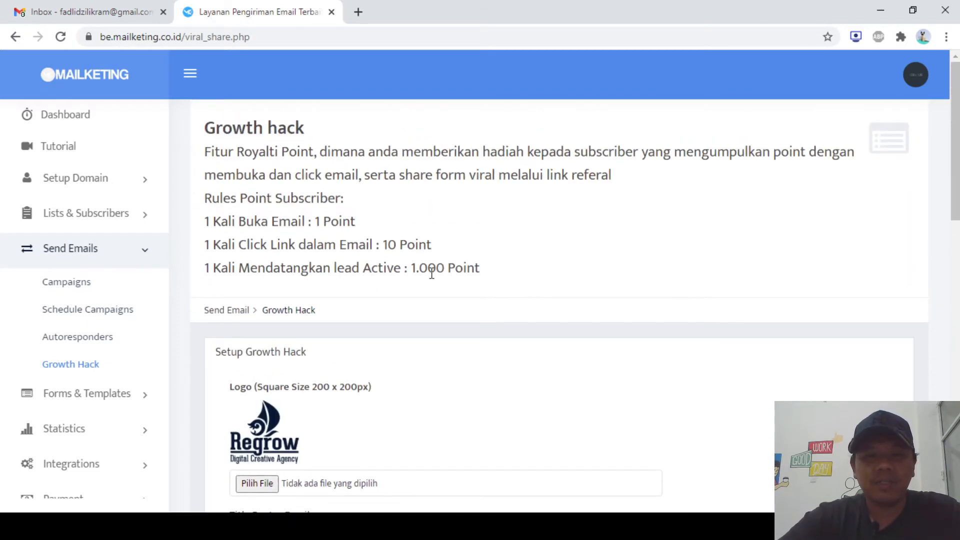
double_click(433, 270)
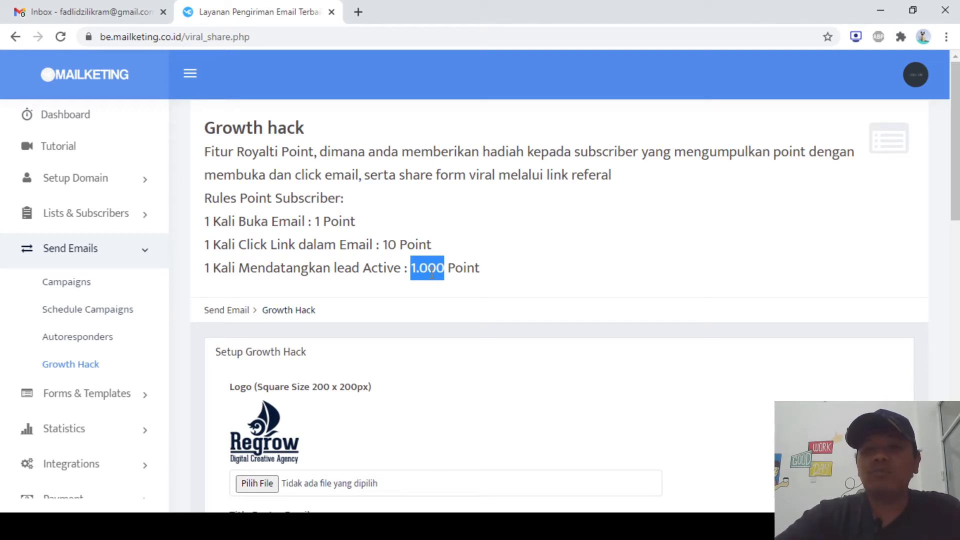
scroll(432, 272, "down", 10)
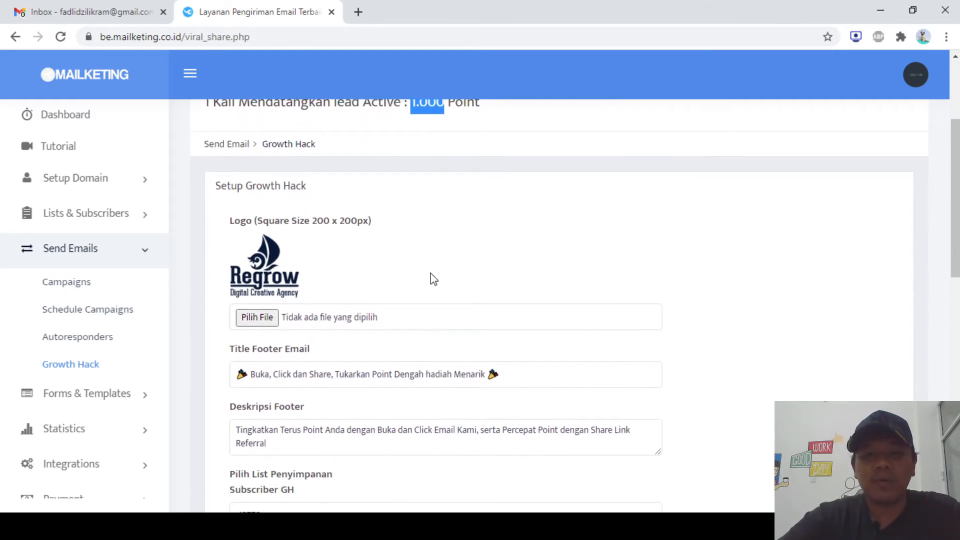
scroll(432, 273, "down", 2)
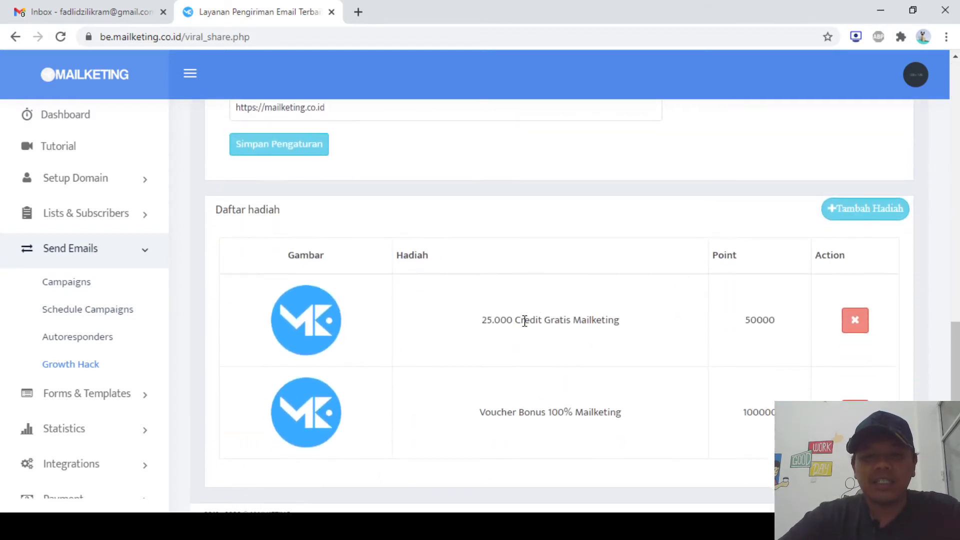
triple_click(525, 320)
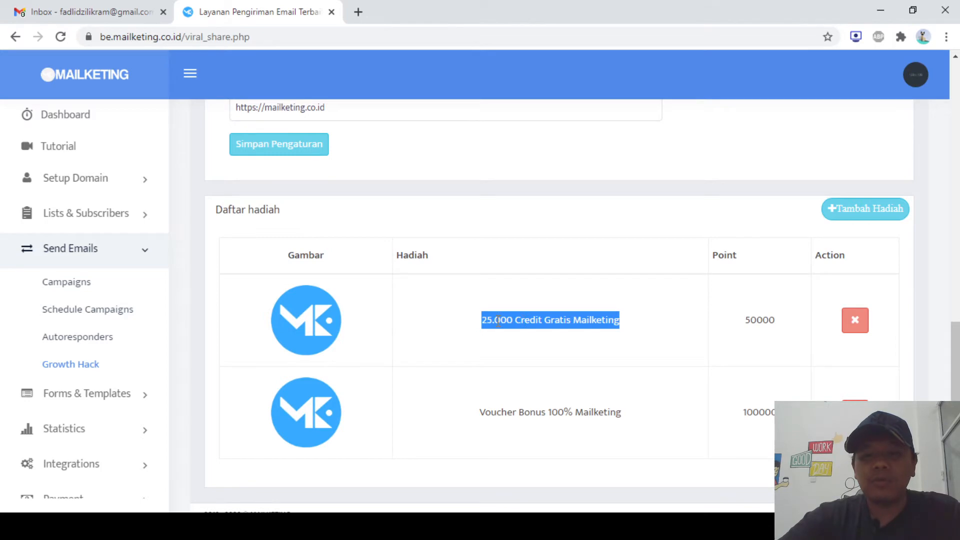
double_click(498, 321)
scroll(496, 320, "up", 12)
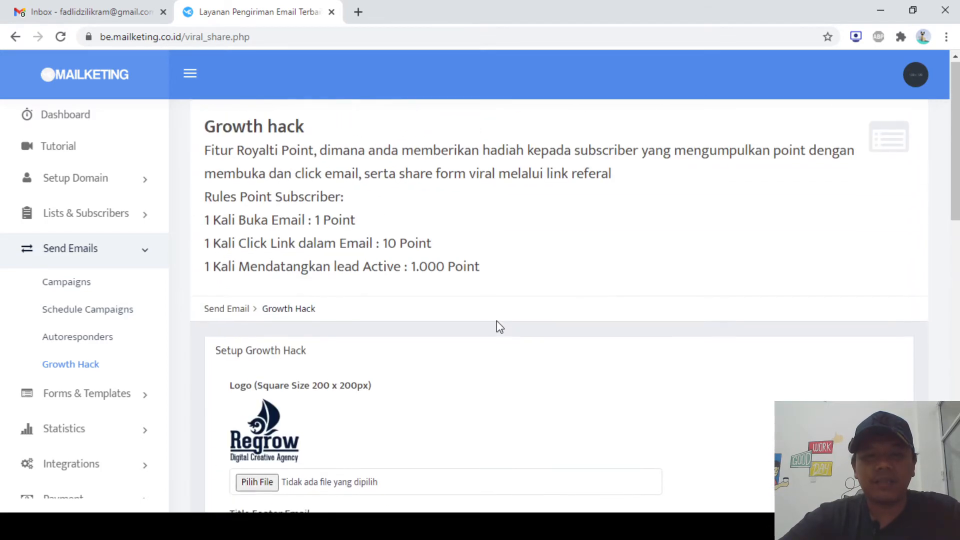
scroll(497, 320, "down", 12)
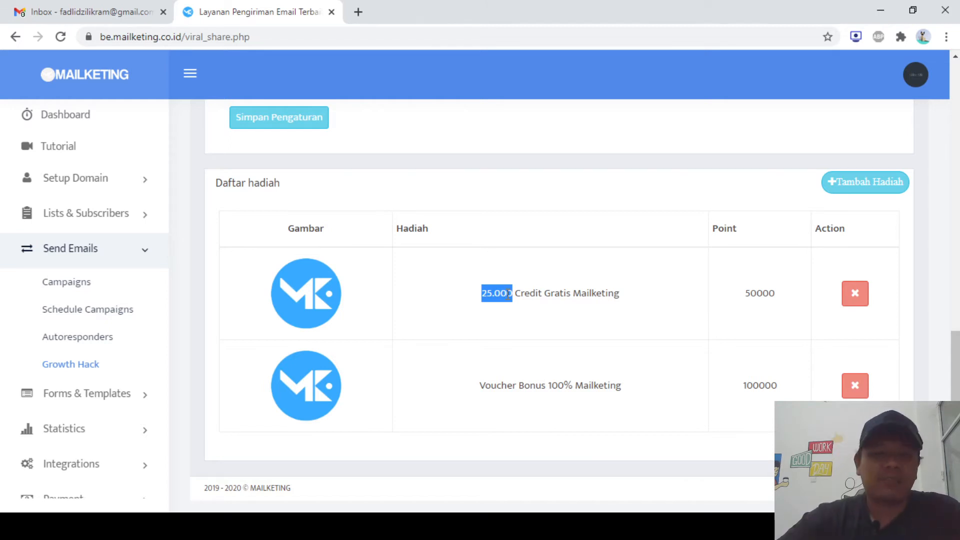
scroll(508, 294, "up", 1)
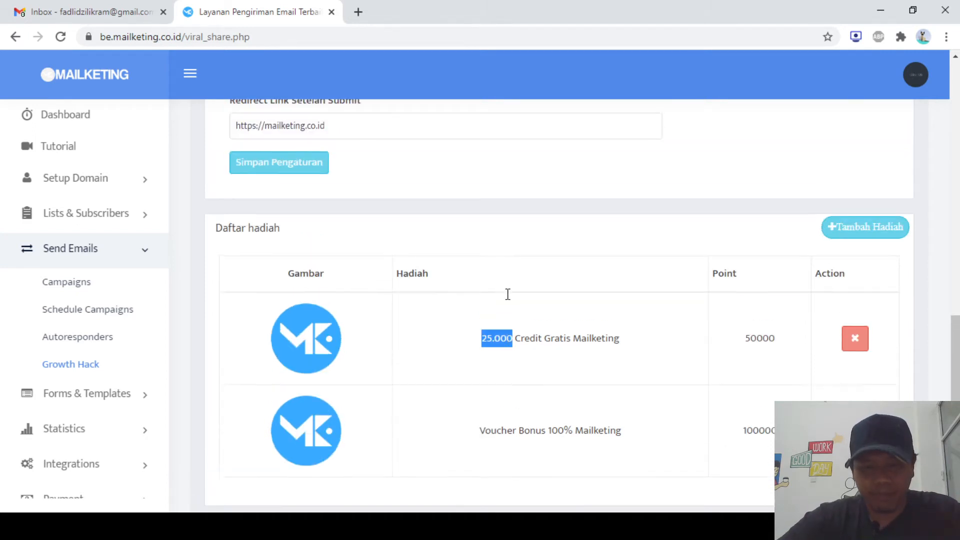
scroll(510, 300, "down", 2)
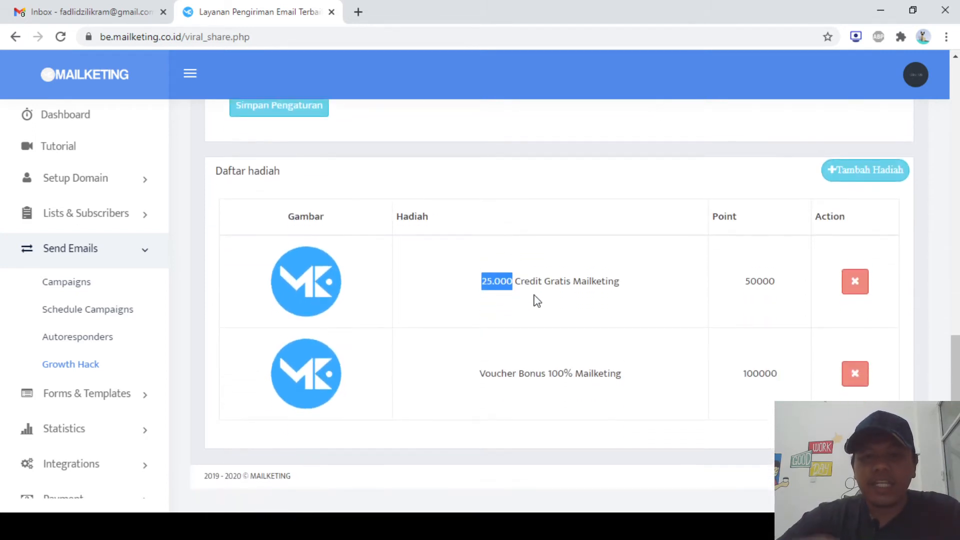
Examine the subscriber point rules for opening an email and for clicking a link inside an email
scroll(536, 300, "up", 15)
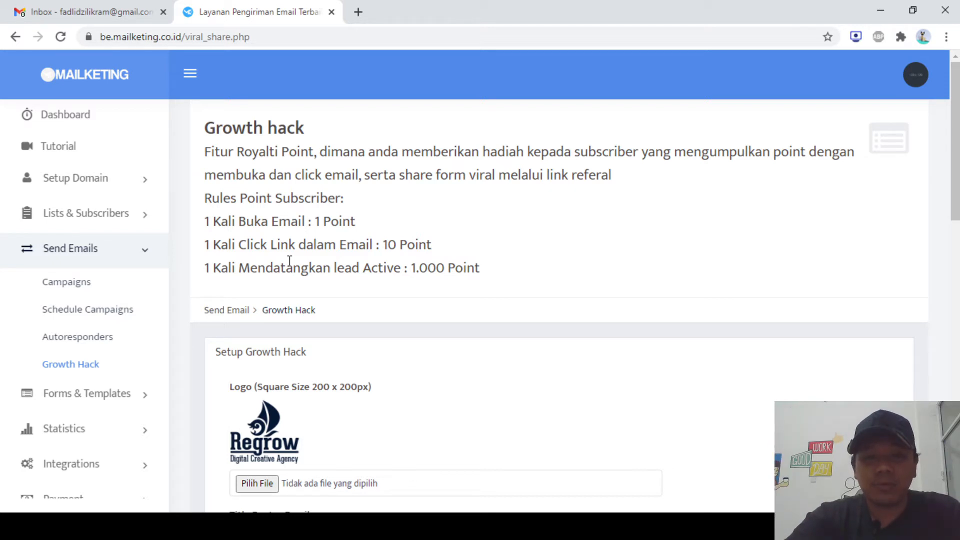
double_click(289, 223)
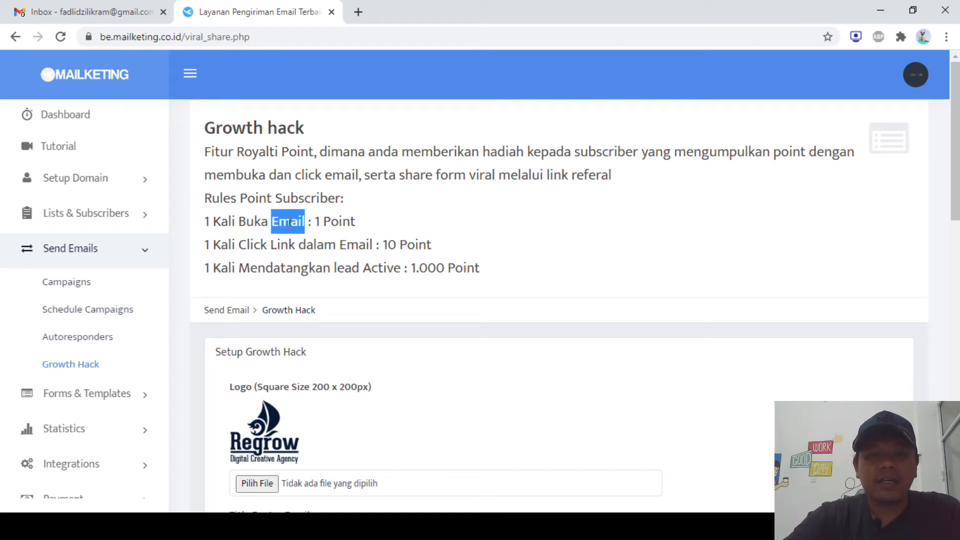
double_click(333, 223)
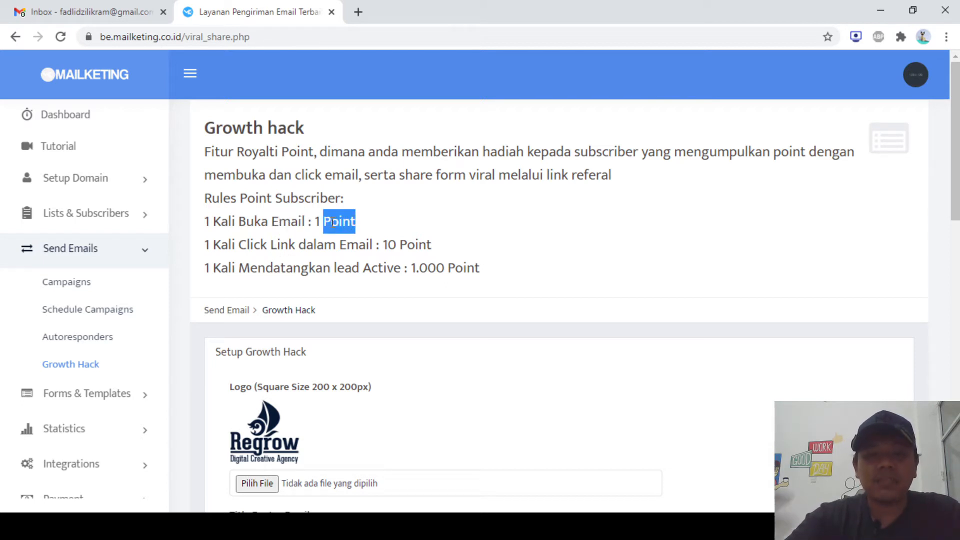
triple_click(285, 225)
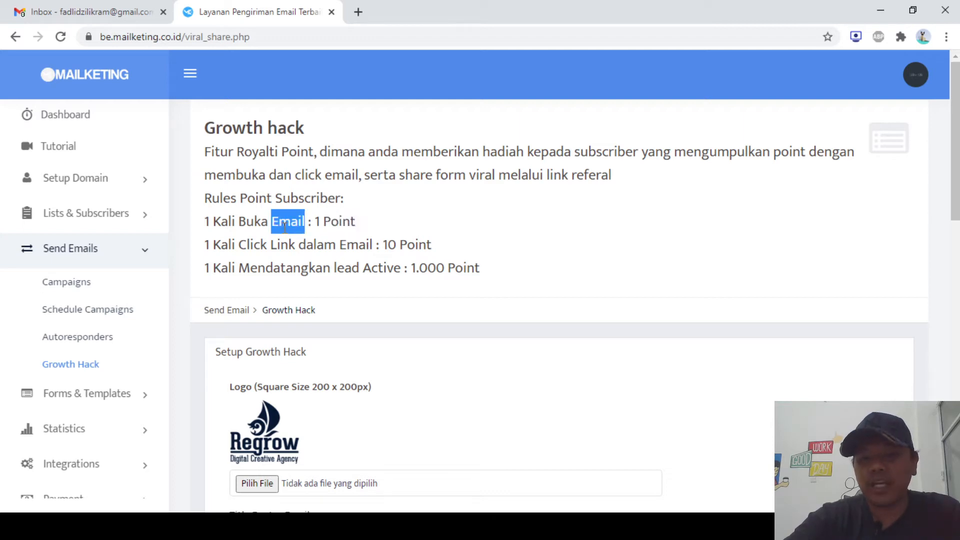
triple_click(303, 246)
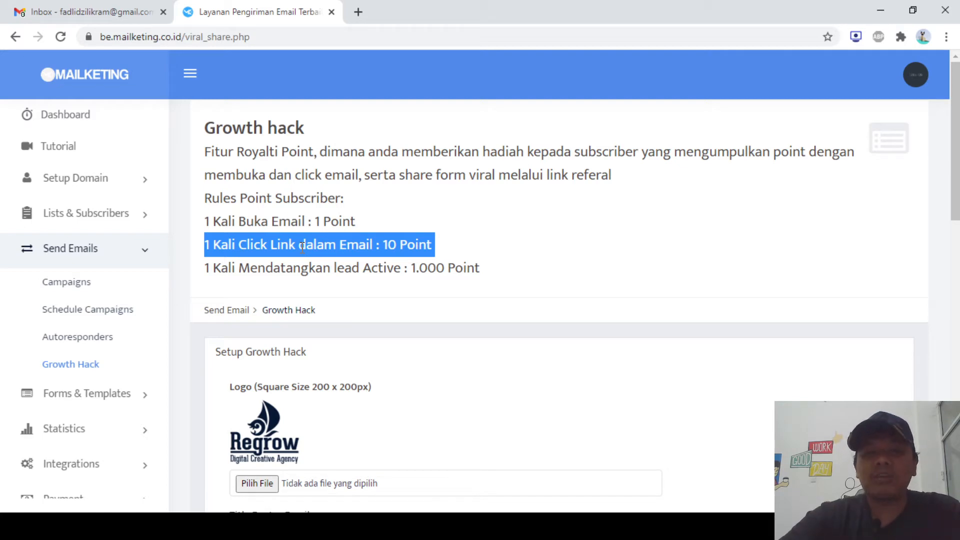
triple_click(323, 245)
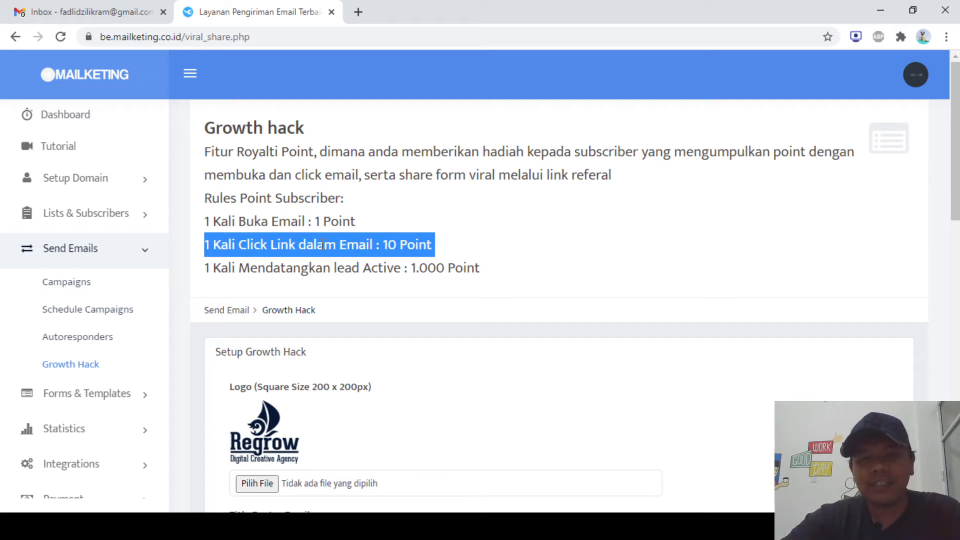
Examine the subscriber point rule for bringing in a lead, highlighting the whole rule and its Active condition
scroll(322, 244, "down", 1)
triple_click(345, 205)
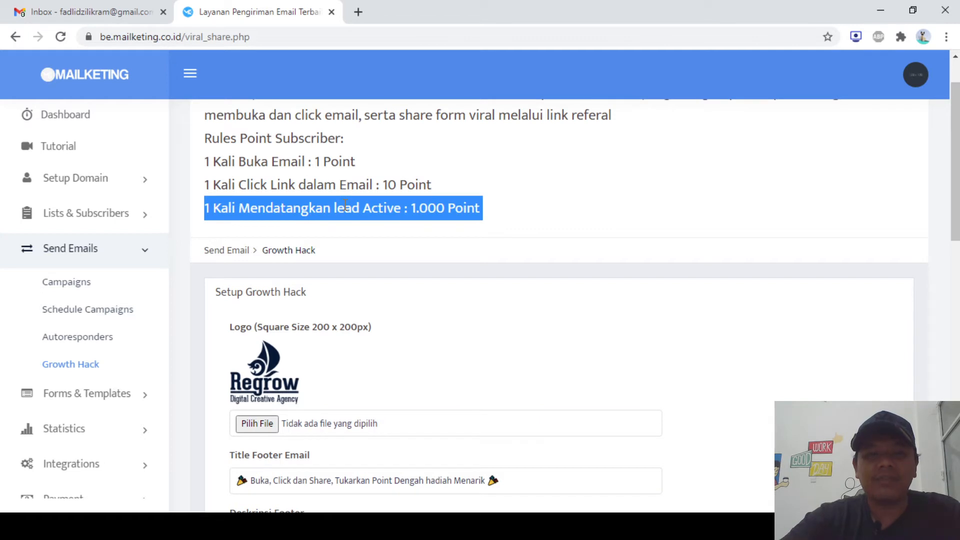
scroll(345, 205, "up", 1)
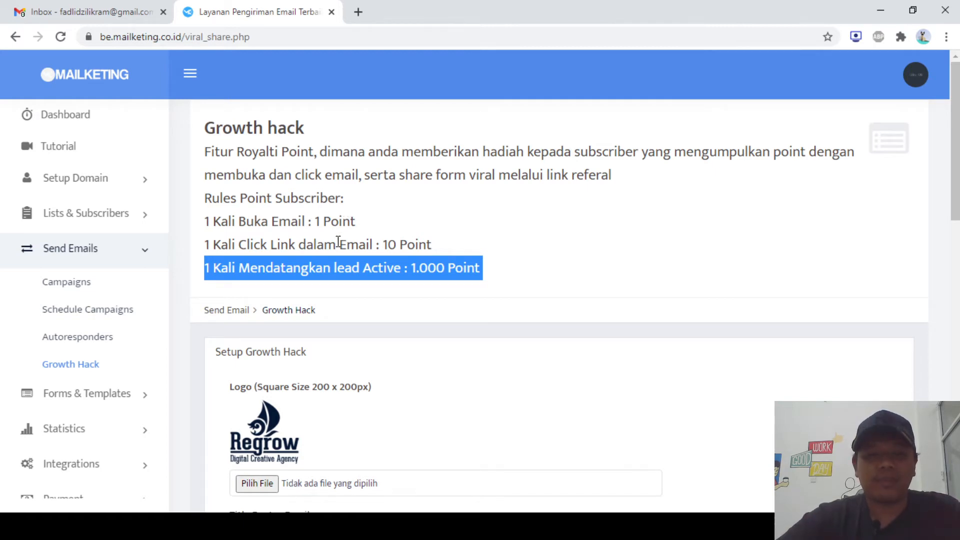
double_click(398, 270)
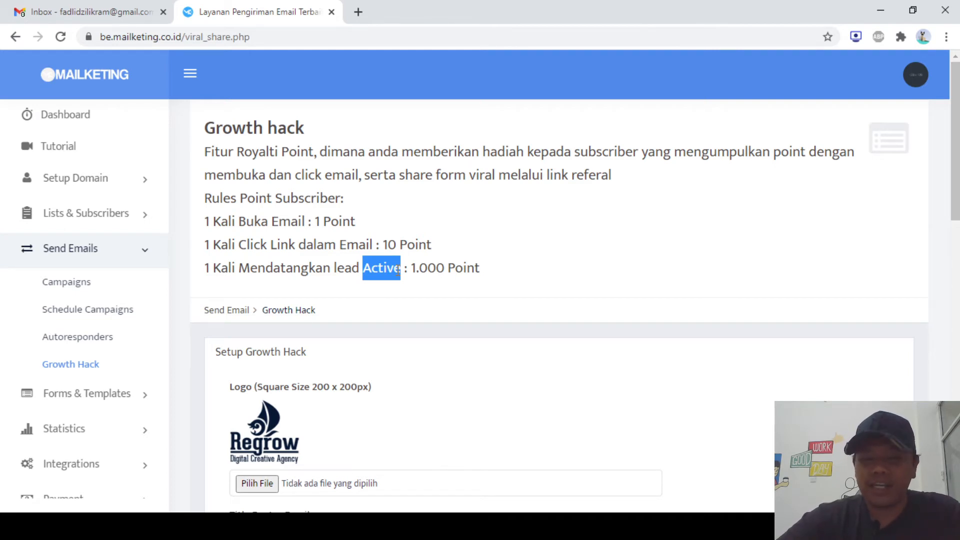
Return to the reward list below the setup form and review the rewards offered for collected points
scroll(398, 270, "down", 10)
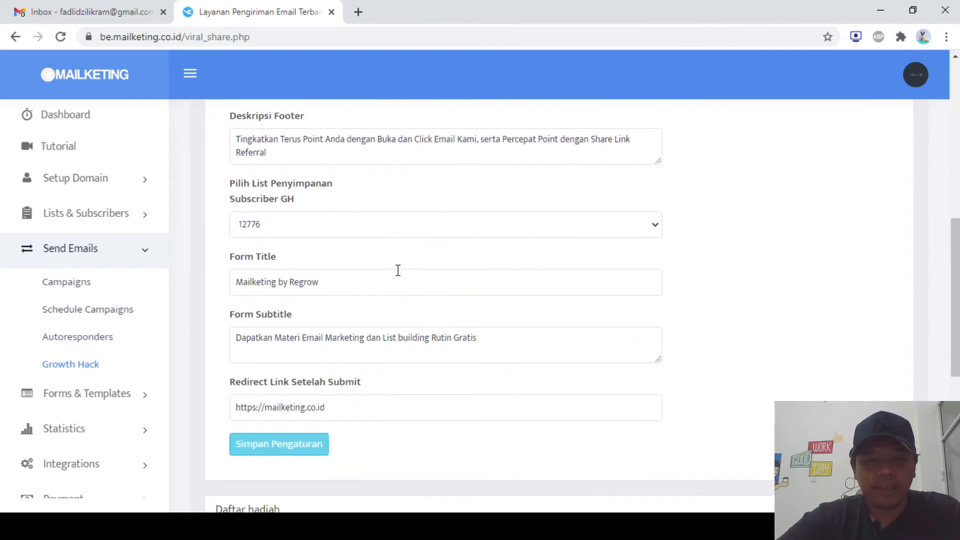
scroll(398, 271, "down", 4)
scroll(398, 270, "up", 5)
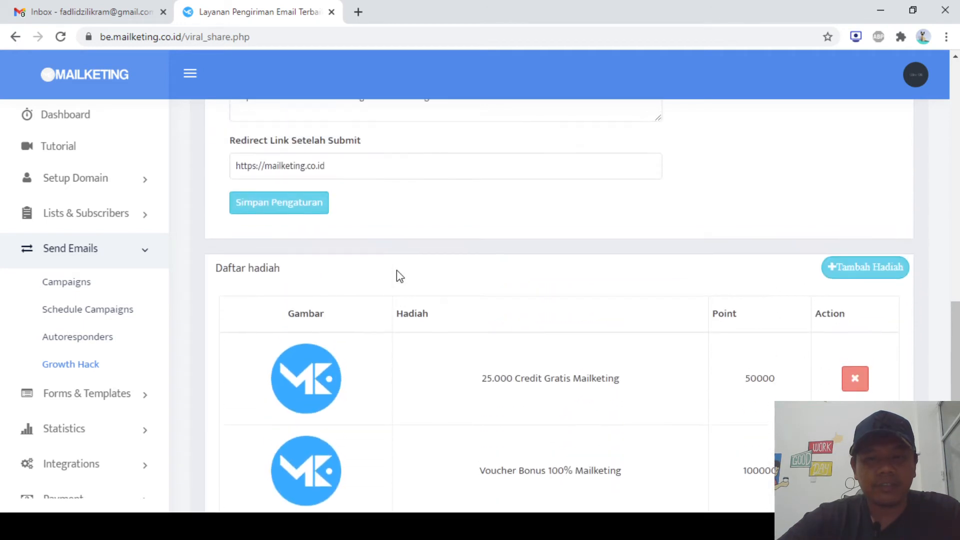
scroll(398, 270, "down", 5)
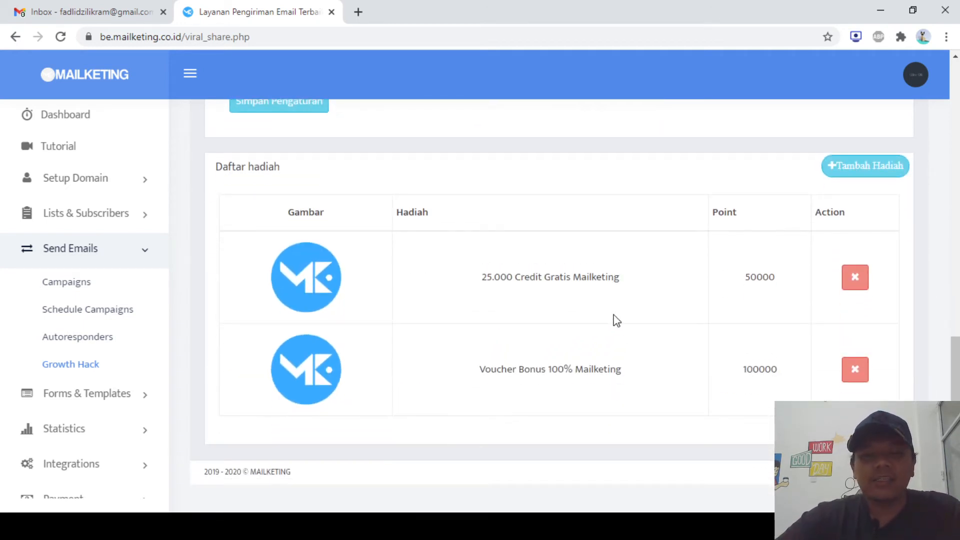
Fill in a new reward with image 1.jpeg, the description "Kaos Official Mailketing" and 70000 redeem points
left_click(864, 179)
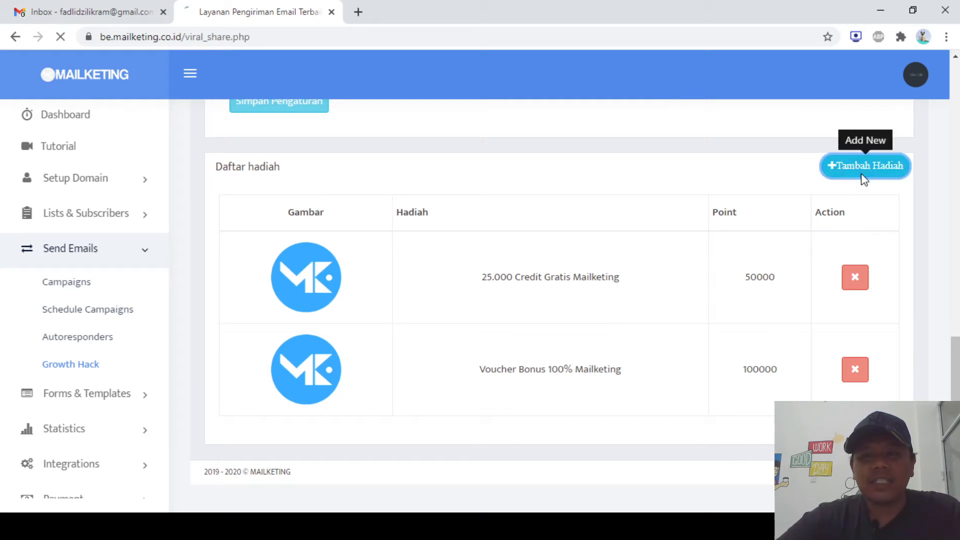
scroll(512, 273, "down", 2)
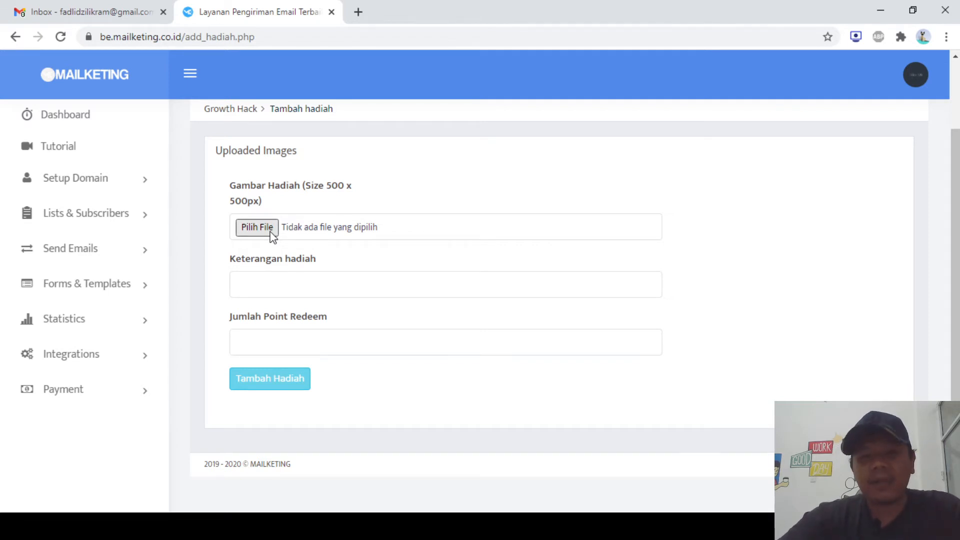
left_click(271, 233)
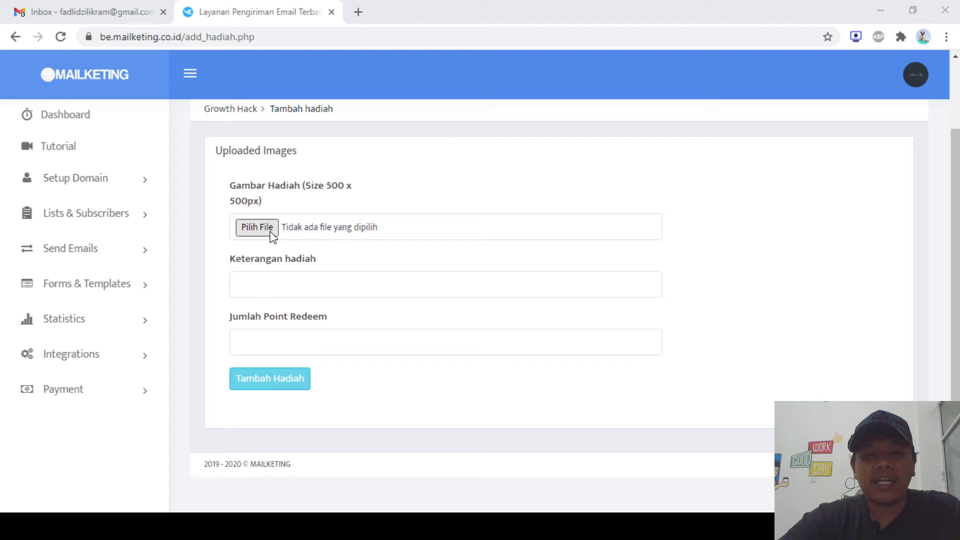
left_click(402, 287)
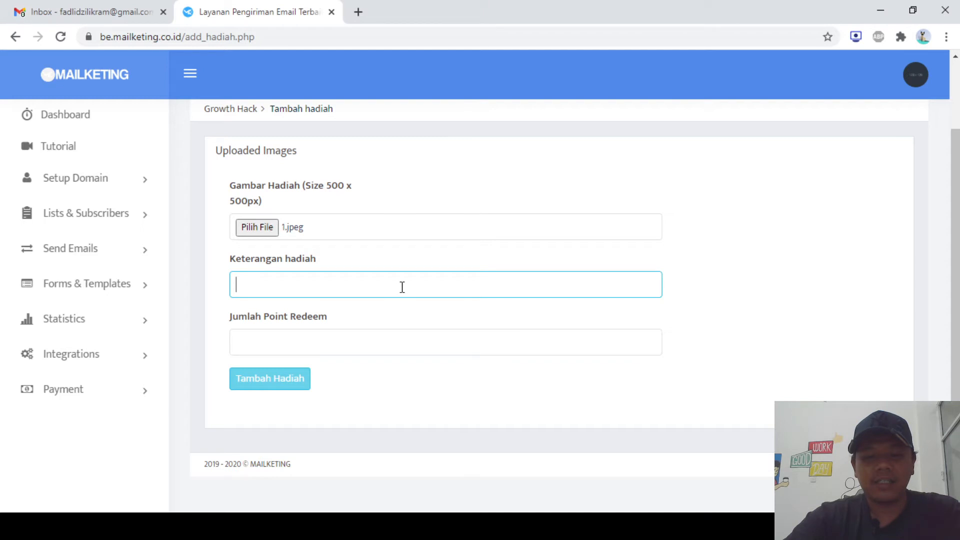
type("Kaos Official Mailketi")
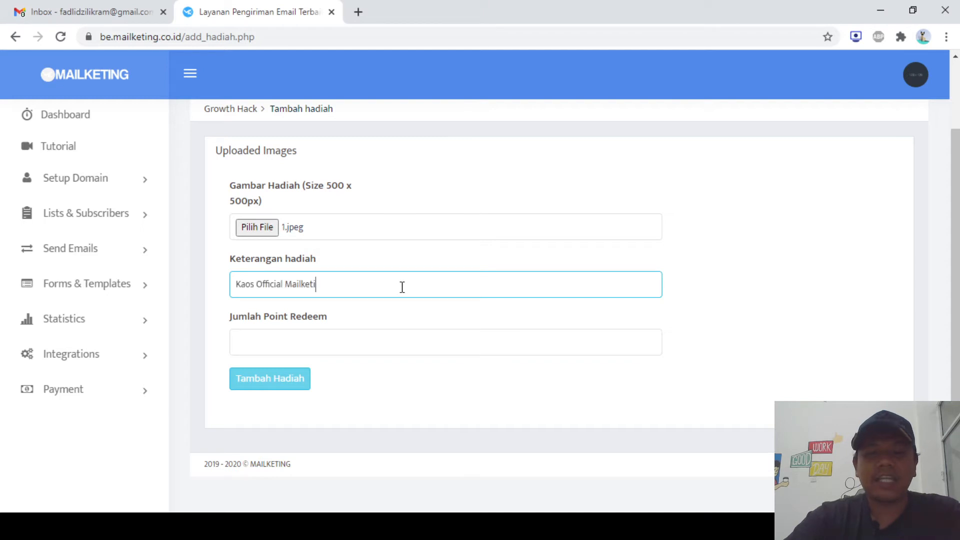
type("ng")
left_click(358, 343)
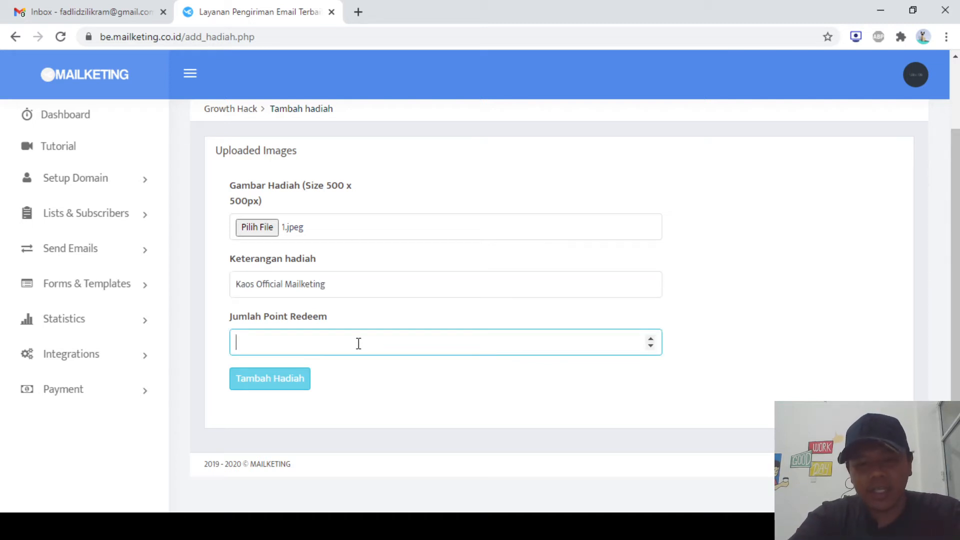
type("70000")
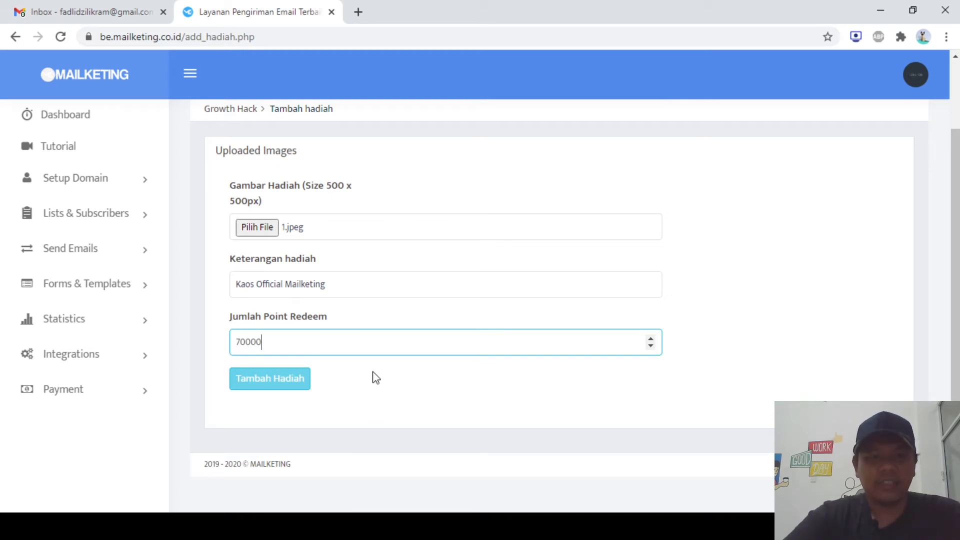
left_click(384, 388)
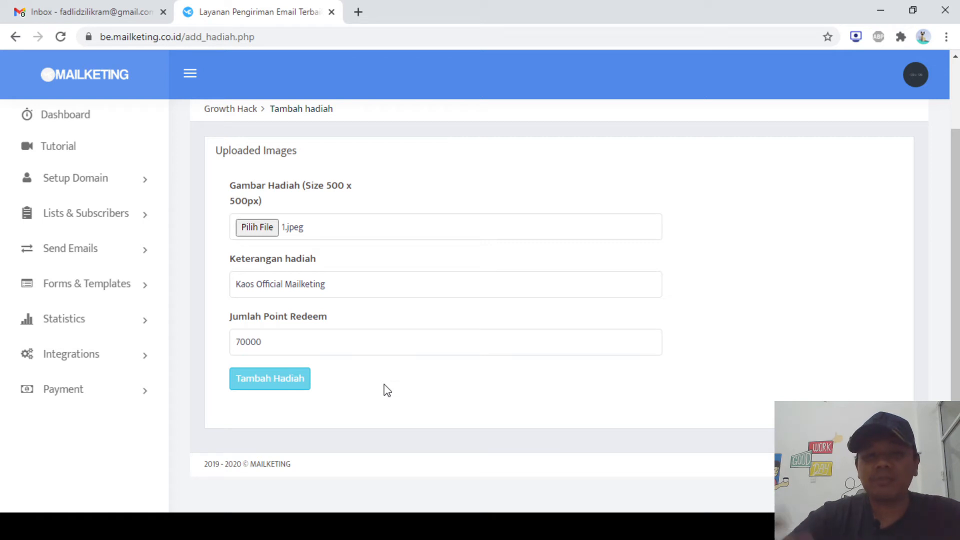
left_click(274, 381)
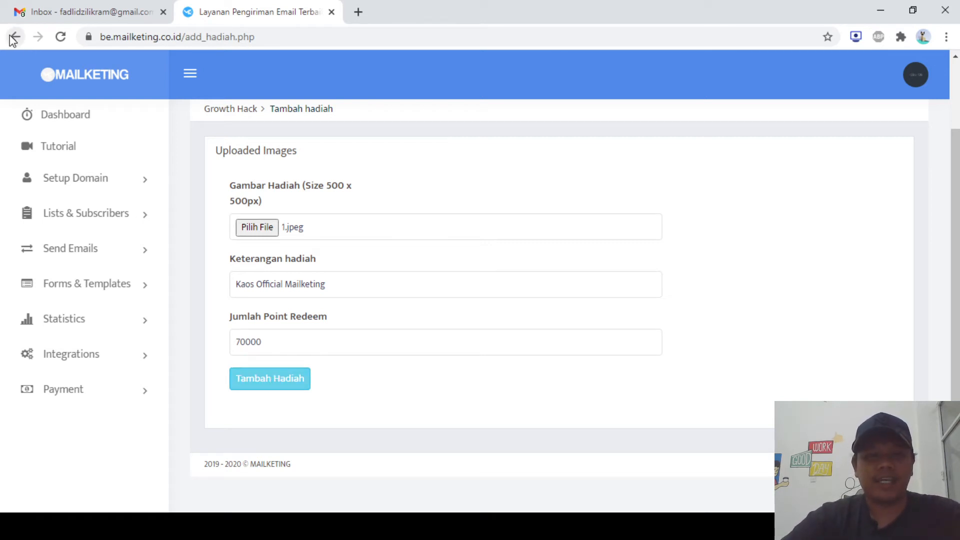
Leave the new reward form and reload the Growth Hack page at be.mailketing.co.id/viral_share.php
left_click(14, 38)
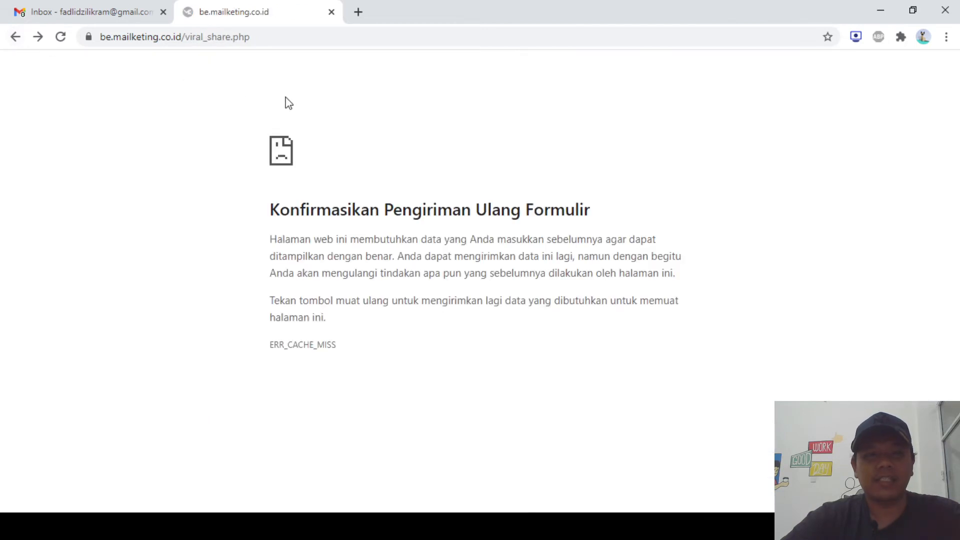
left_click(273, 40)
key("Return")
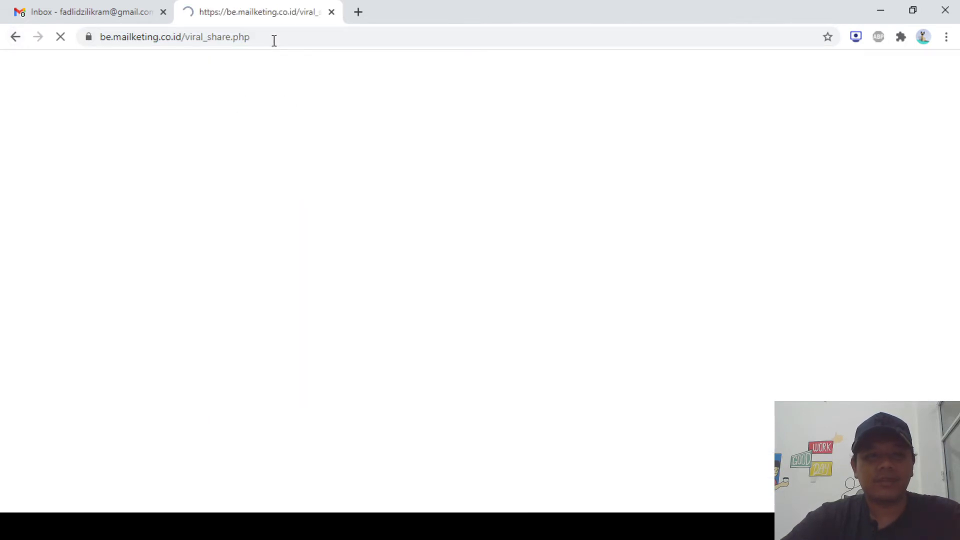
Look over the Growth Hack setup form, the subscriber point rules and the reward list again
scroll(320, 275, "down", 9)
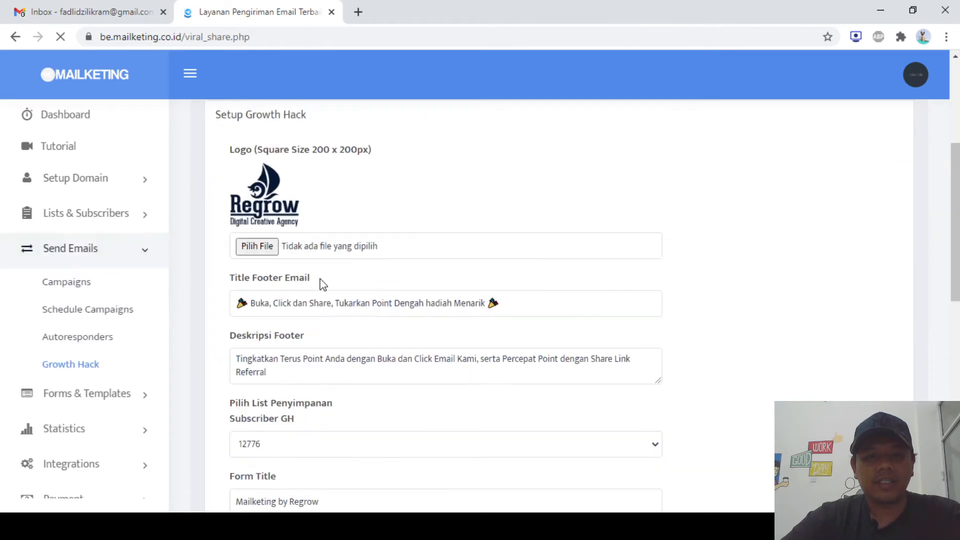
scroll(322, 284, "down", 6)
scroll(323, 284, "up", 3)
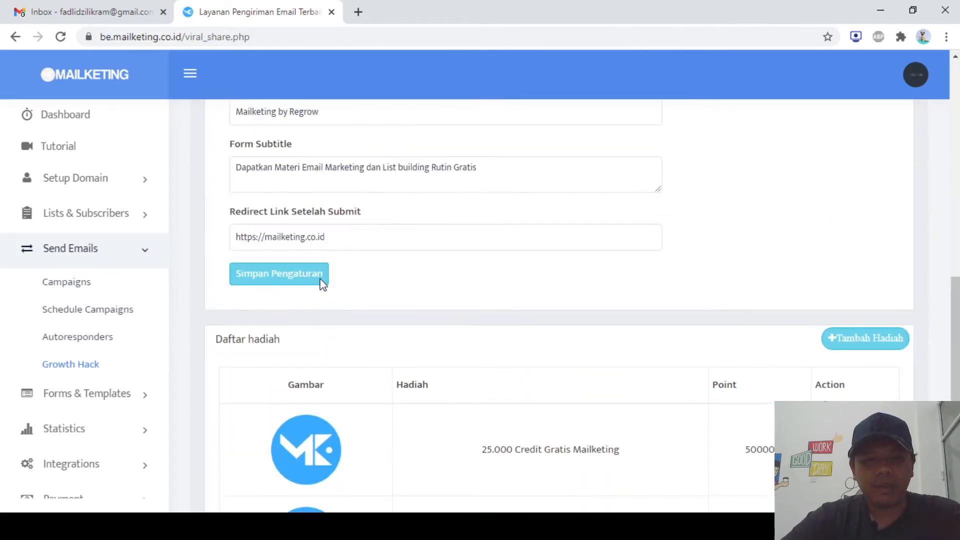
scroll(323, 284, "down", 3)
scroll(424, 262, "up", 4)
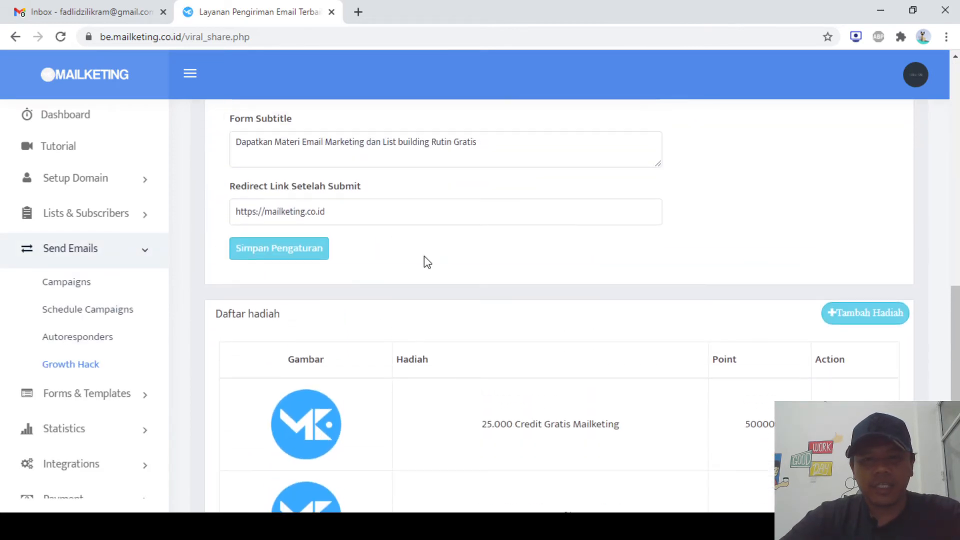
scroll(425, 260, "up", 11)
scroll(407, 325, "down", 13)
scroll(408, 329, "down", 2)
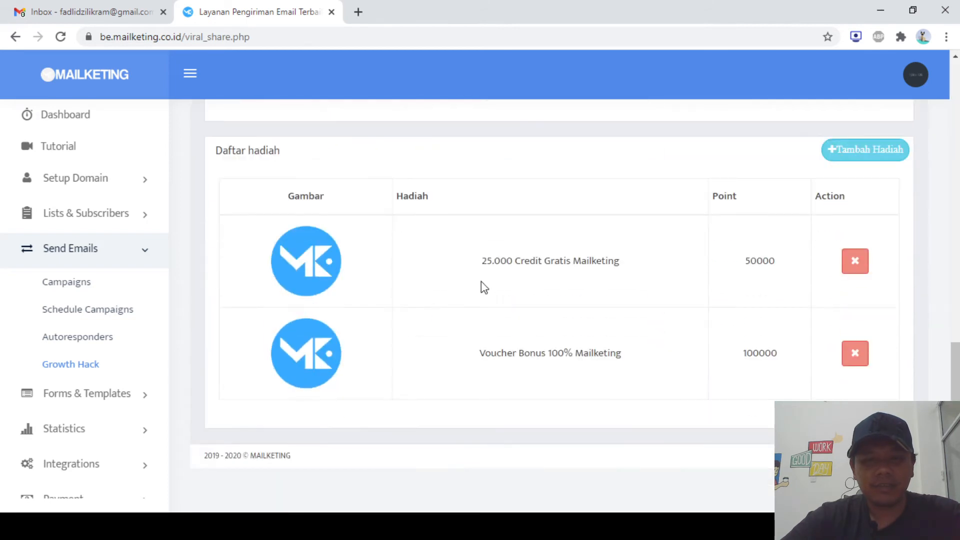
scroll(485, 285, "up", 10)
scroll(486, 285, "up", 6)
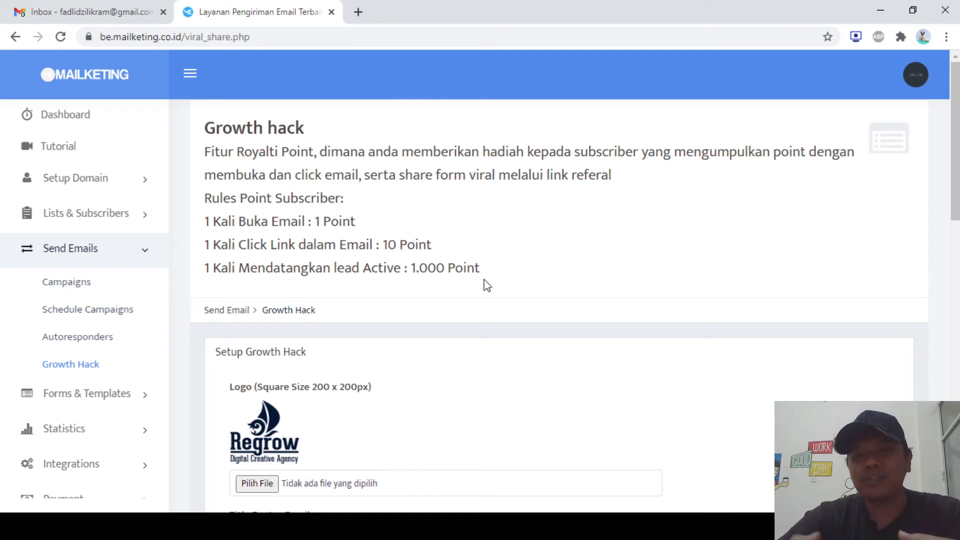
scroll(487, 285, "down", 15)
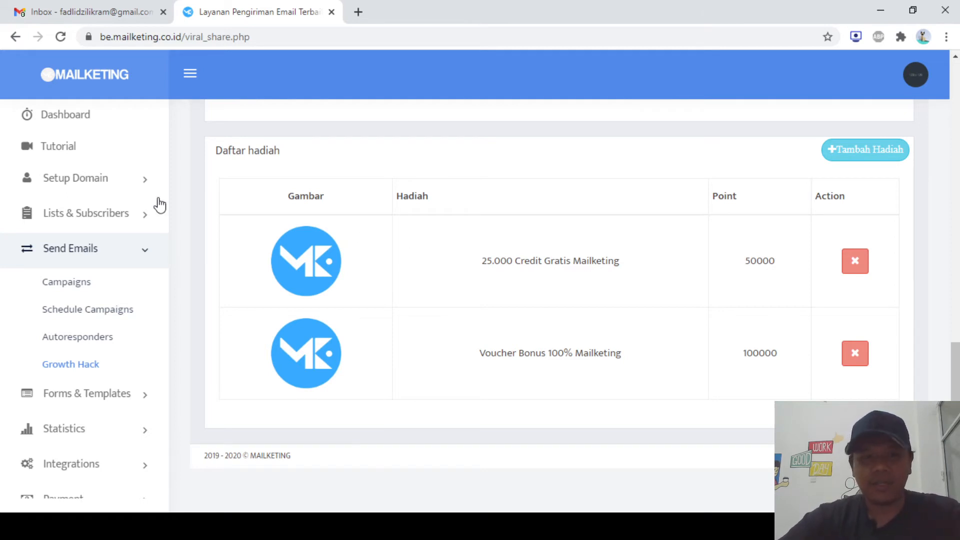
Open the list of email campaigns and start creating a new campaign
left_click(123, 190)
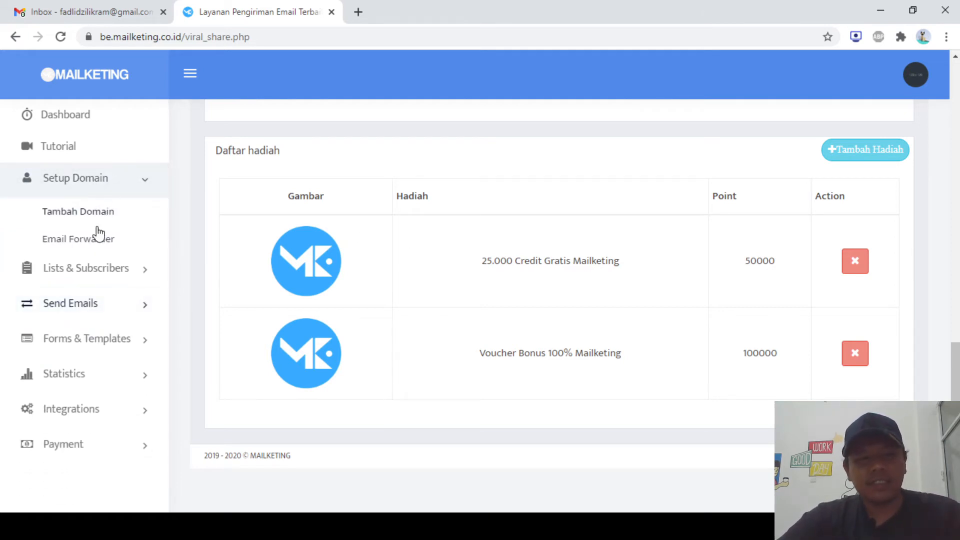
left_click(98, 305)
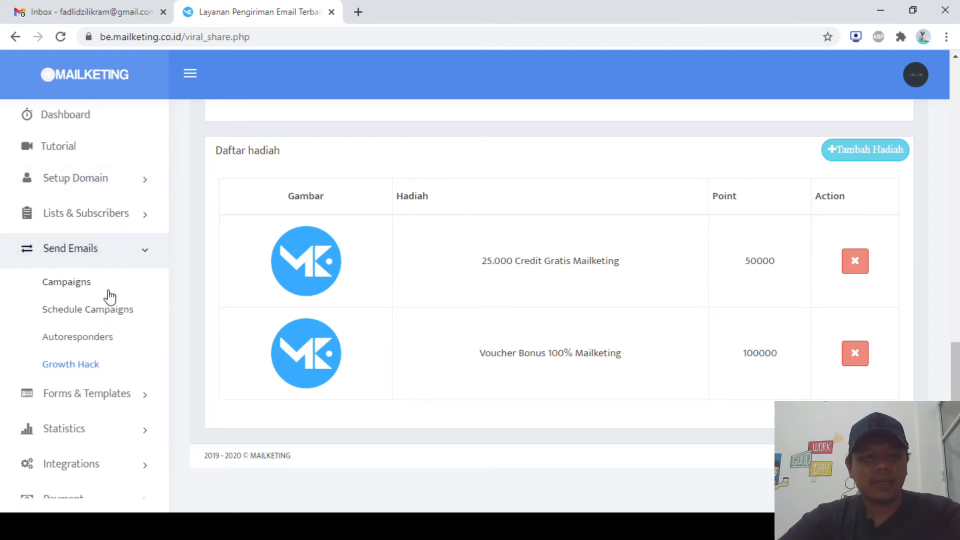
left_click(111, 285)
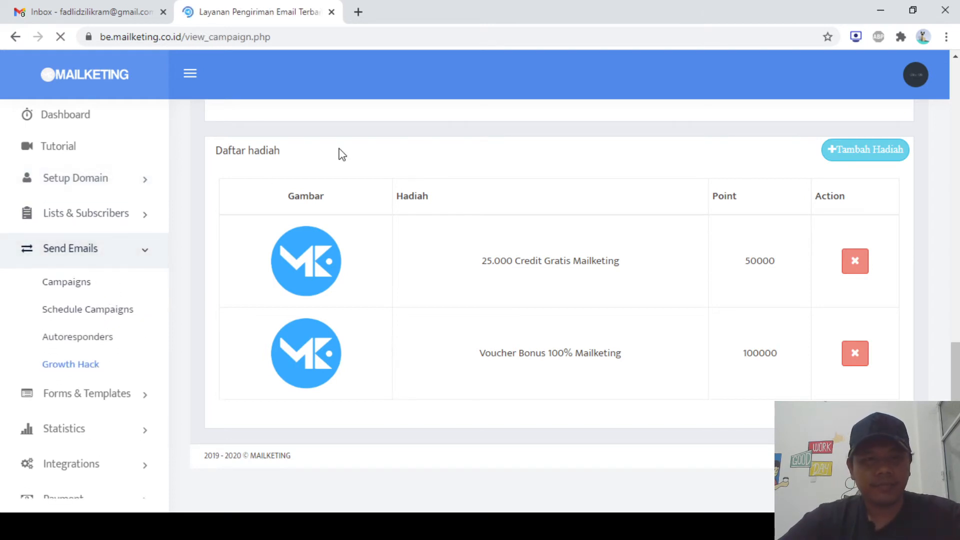
scroll(362, 240, "down", 2)
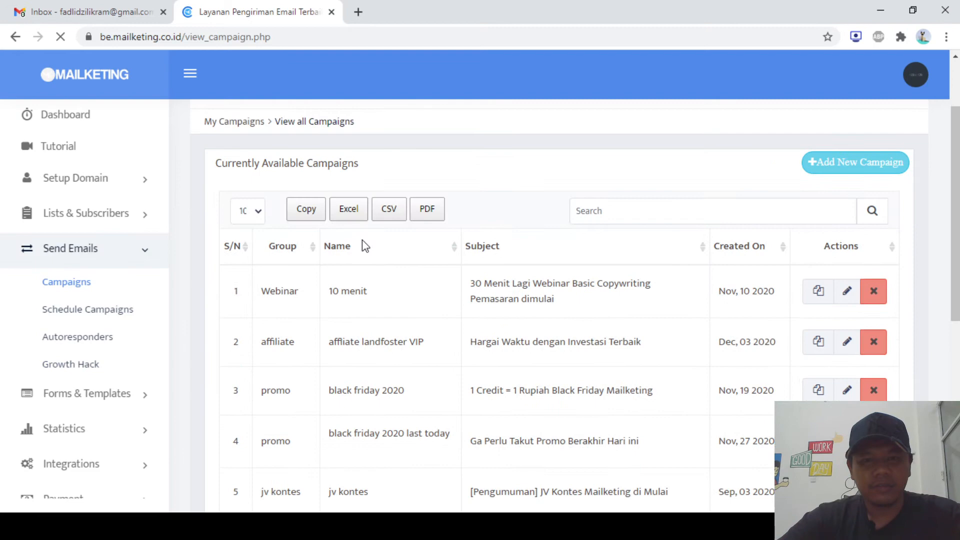
left_click(848, 161)
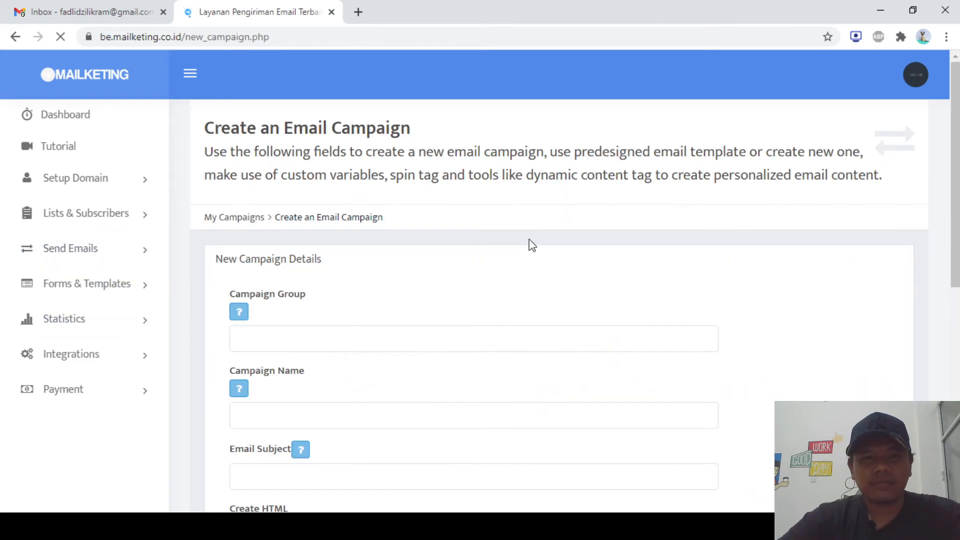
scroll(529, 244, "down", 3)
Open mailketing.co.id in a separate browser tab and return to the new campaign form
left_click(364, 4)
type("mail")
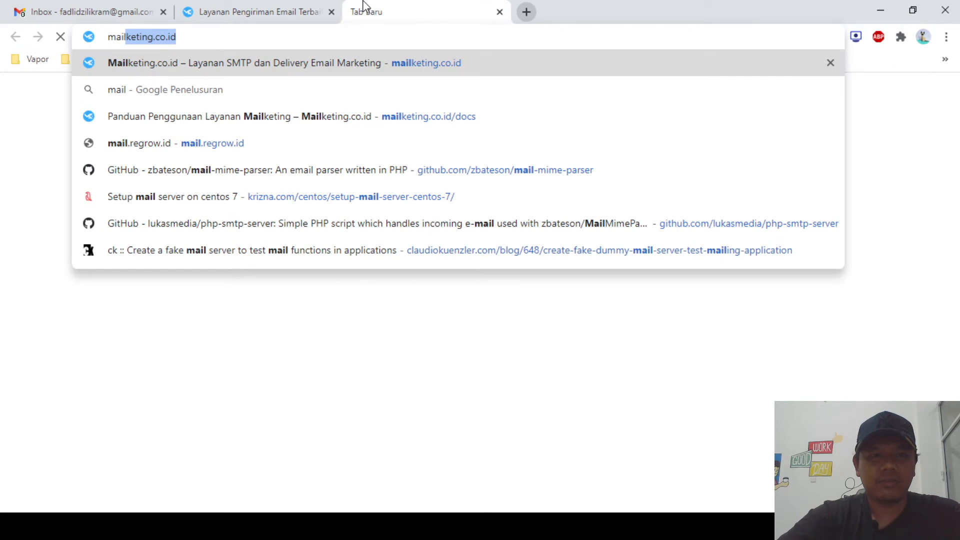
key("Return")
left_click(261, 5)
Set the new campaign's email subject to "coba coba dulu"
scroll(219, 235, "up", 3)
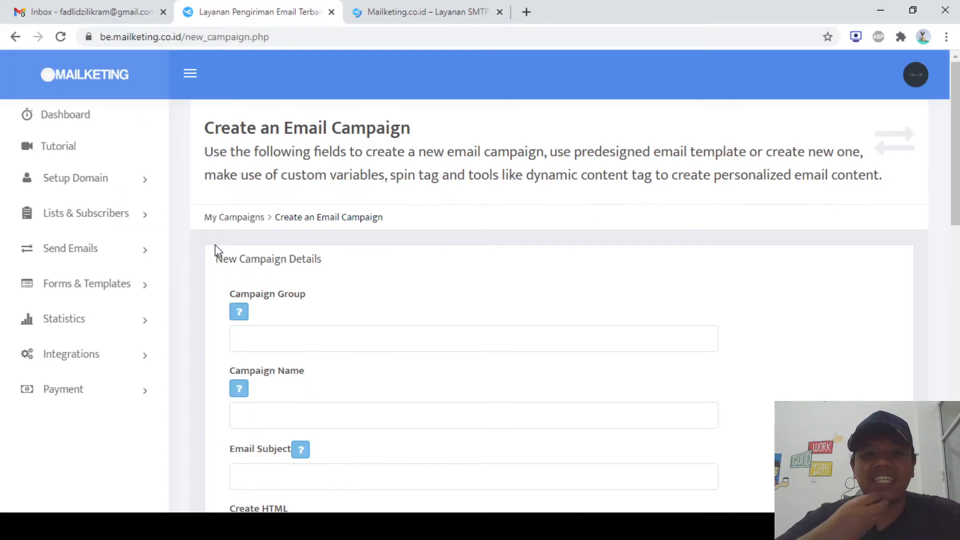
scroll(217, 250, "down", 5)
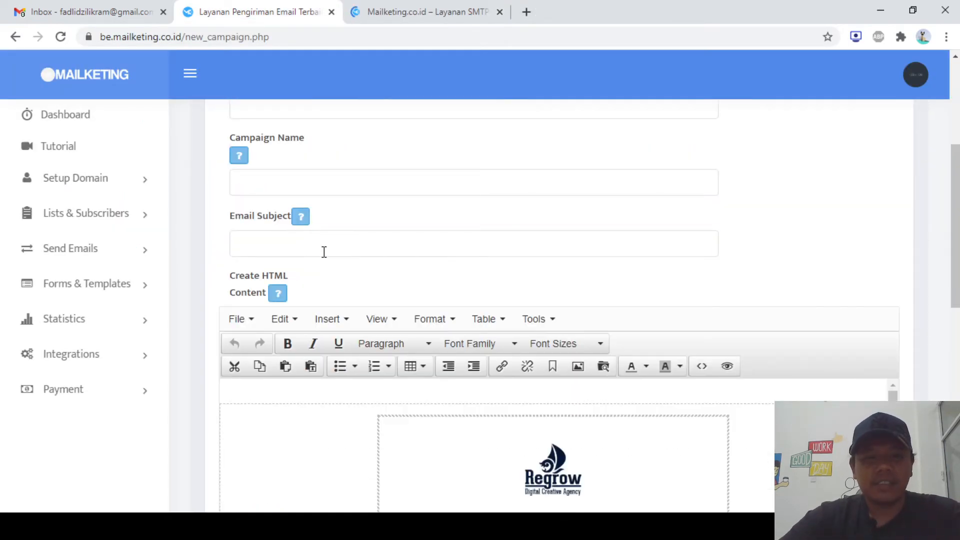
left_click(323, 251)
type("coba coba dulu")
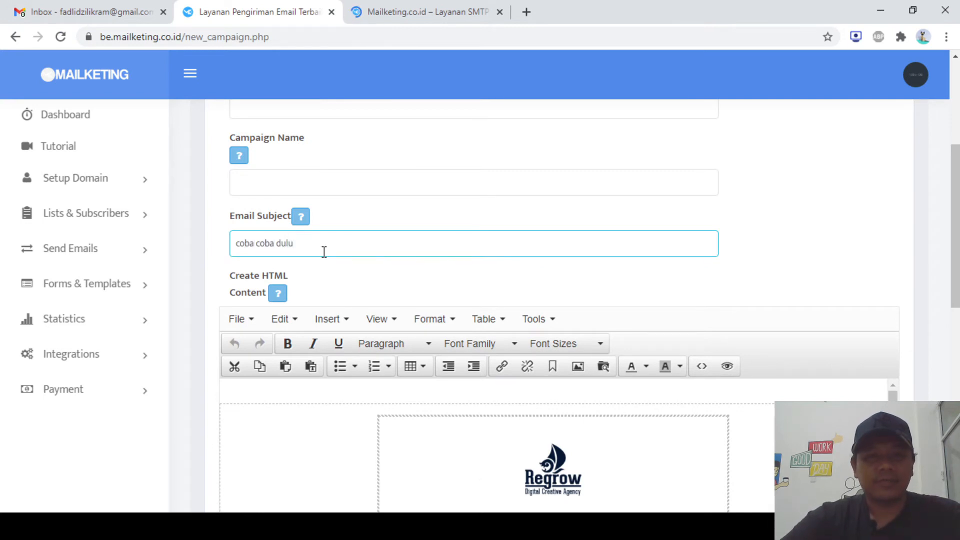
Add blank lines below the closing signature in the campaign's HTML content, above the social media footer
scroll(324, 251, "down", 2)
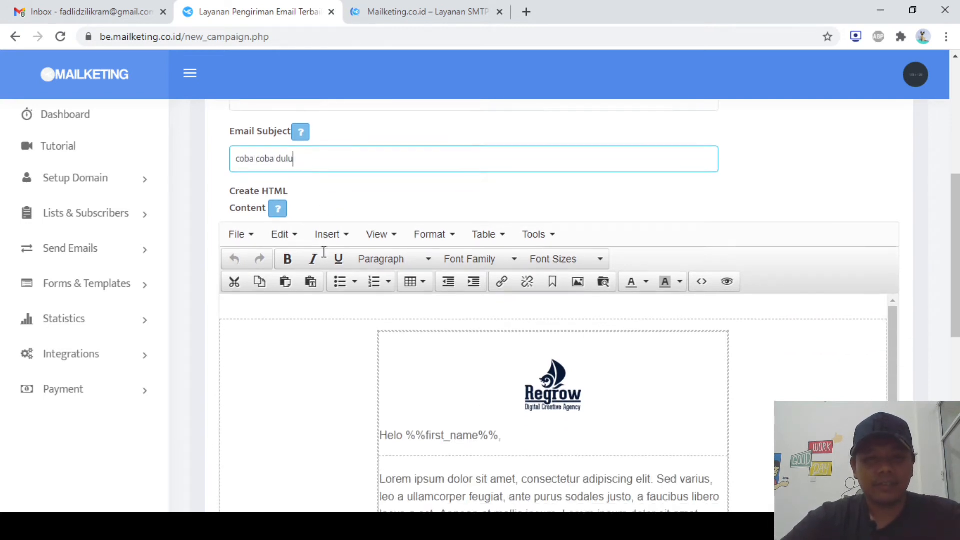
scroll(187, 341, "down", 1)
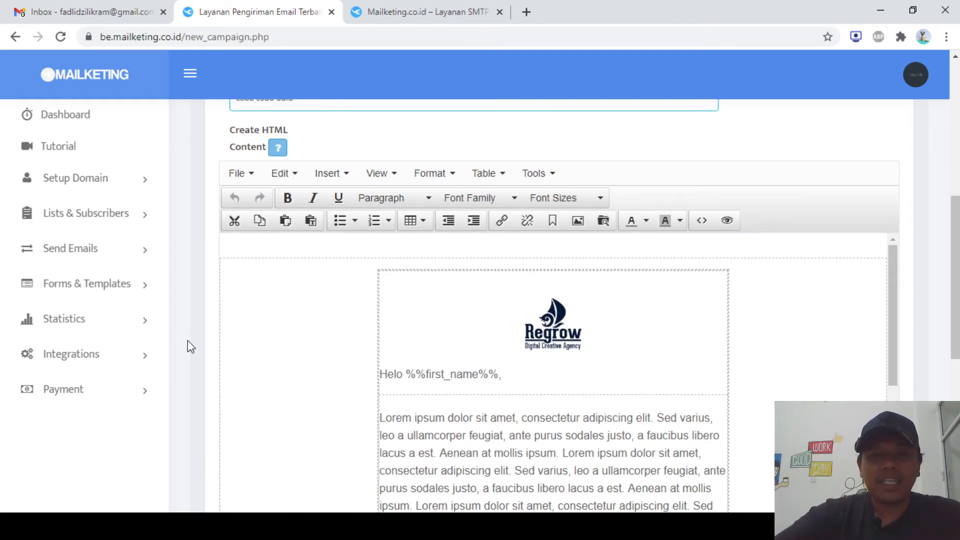
scroll(188, 340, "down", 4)
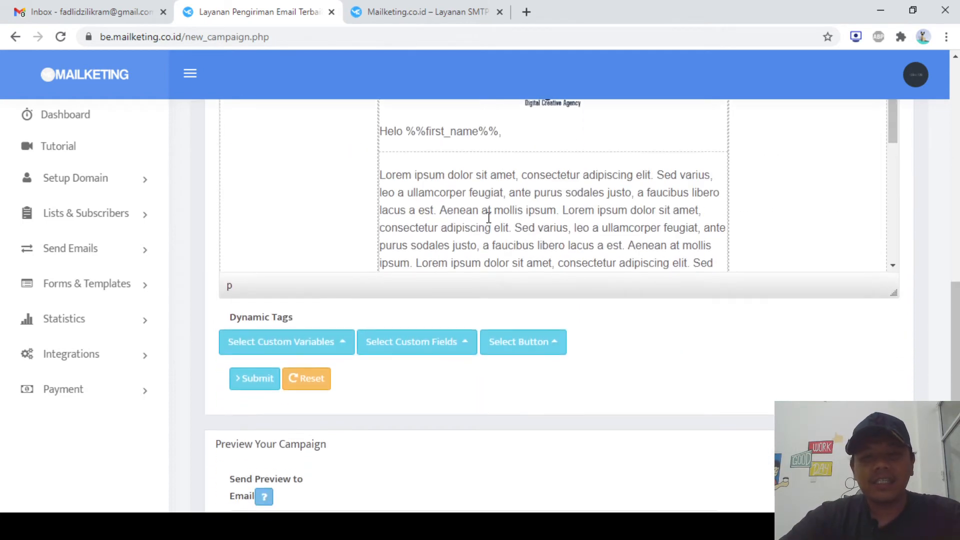
scroll(829, 287, "up", 4)
scroll(706, 368, "down", 6)
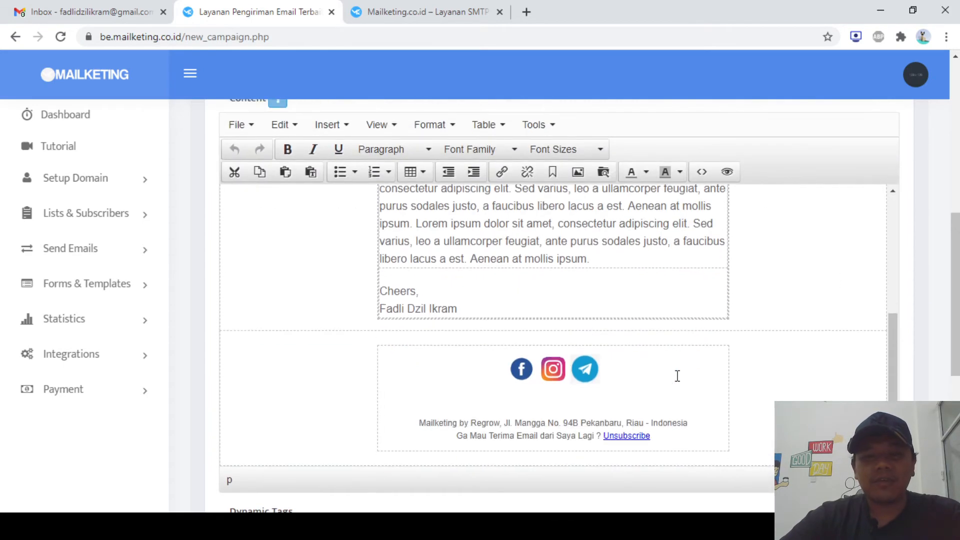
scroll(662, 364, "up", 3)
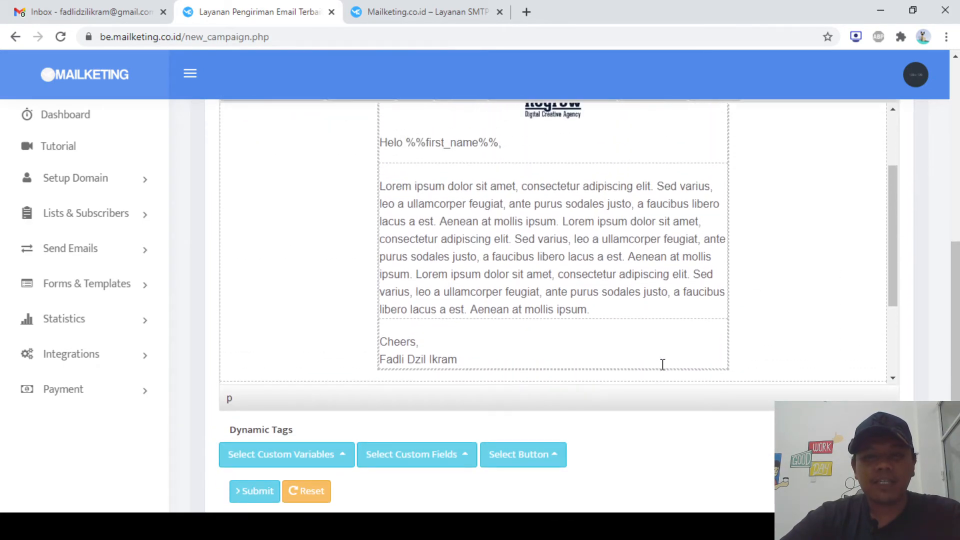
scroll(662, 364, "down", 1)
scroll(934, 285, "up", 1)
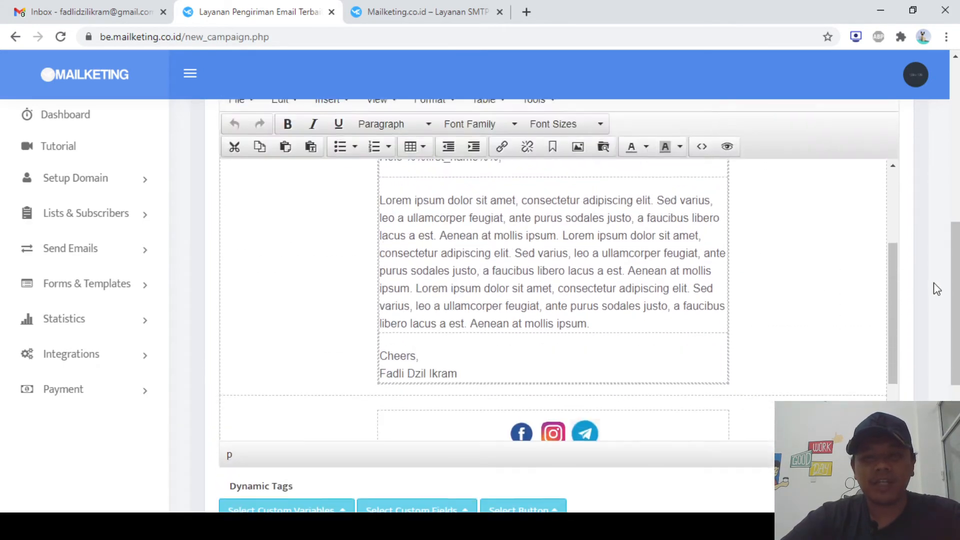
left_click(574, 374)
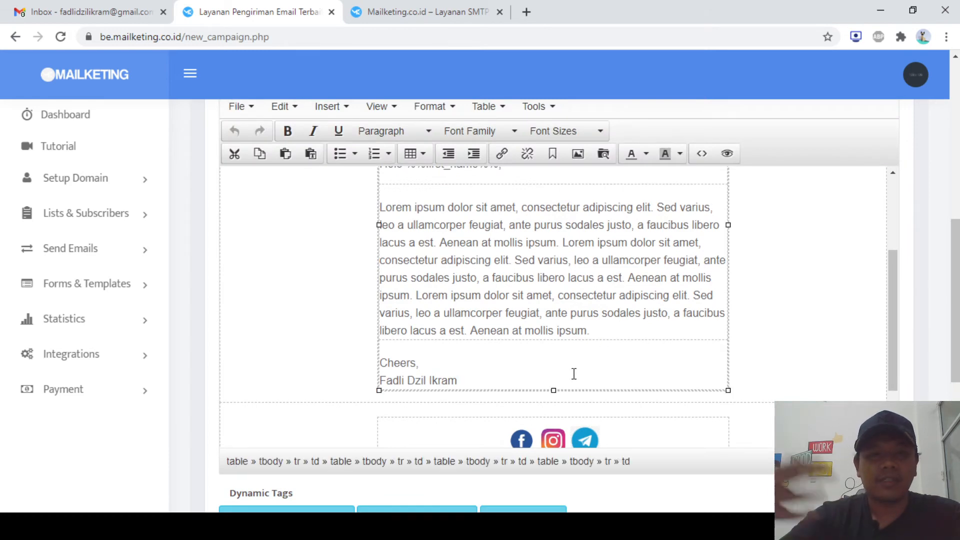
key("Return")
key("Return")
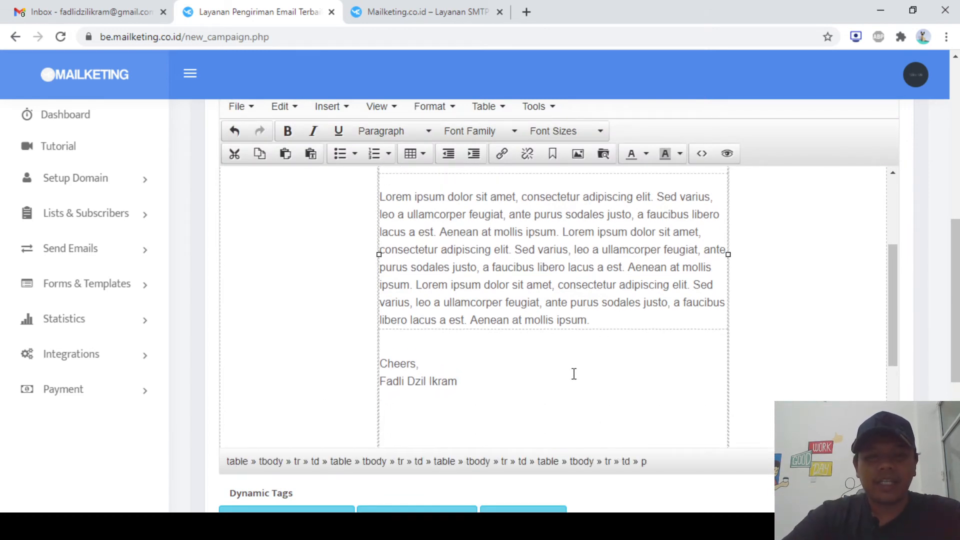
scroll(510, 375, "down", 1)
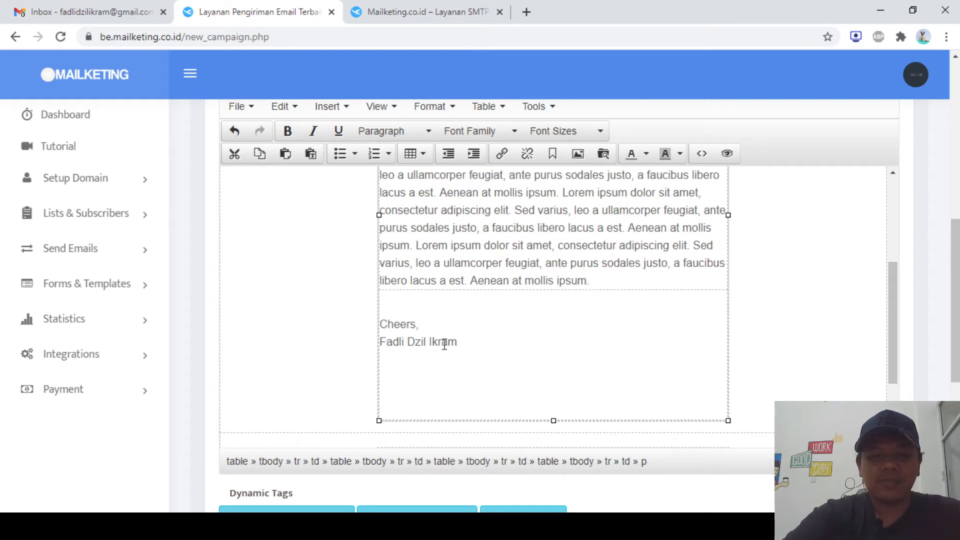
Insert the tag %%viral_share%% below the closing signature in the campaign's HTML content and select it
type("%%")
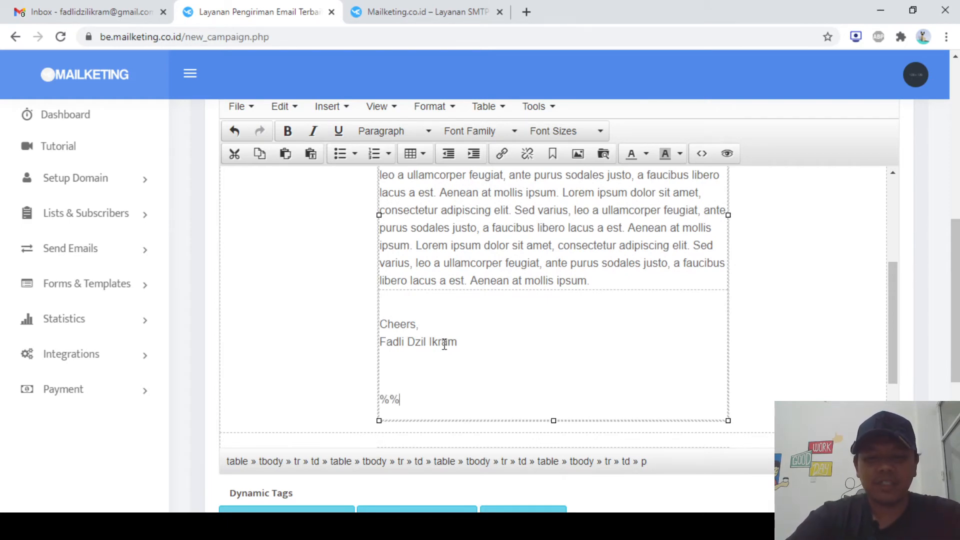
type("viral_shar")
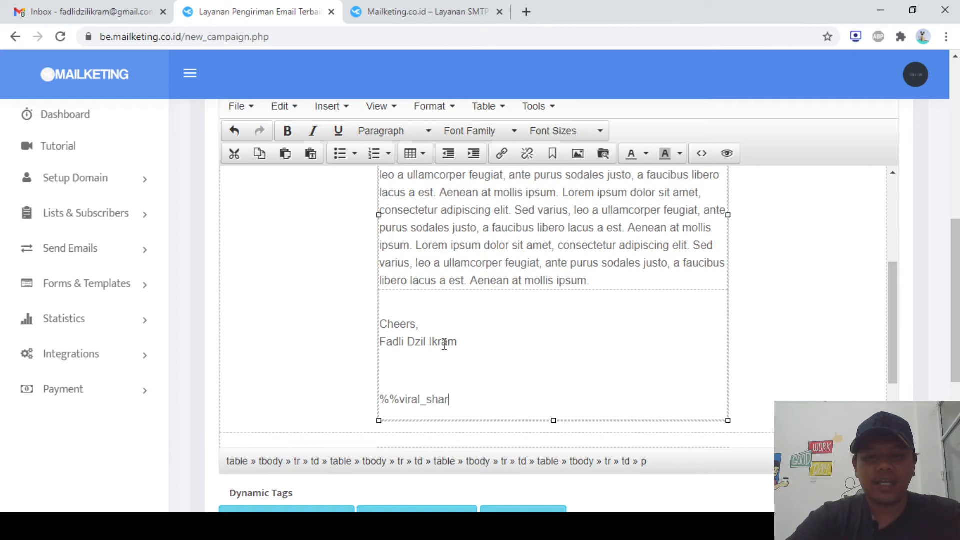
type("e%%")
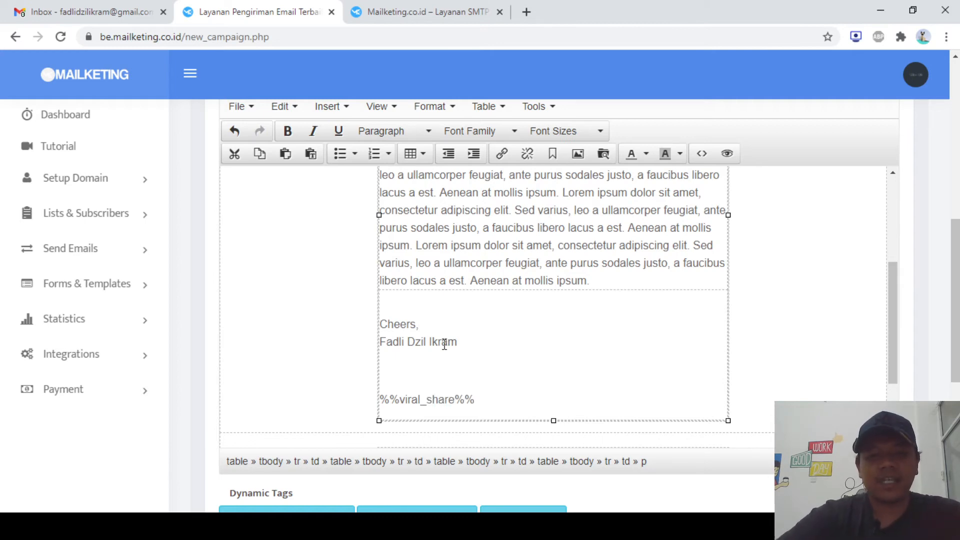
left_click_drag(476, 400, 386, 410)
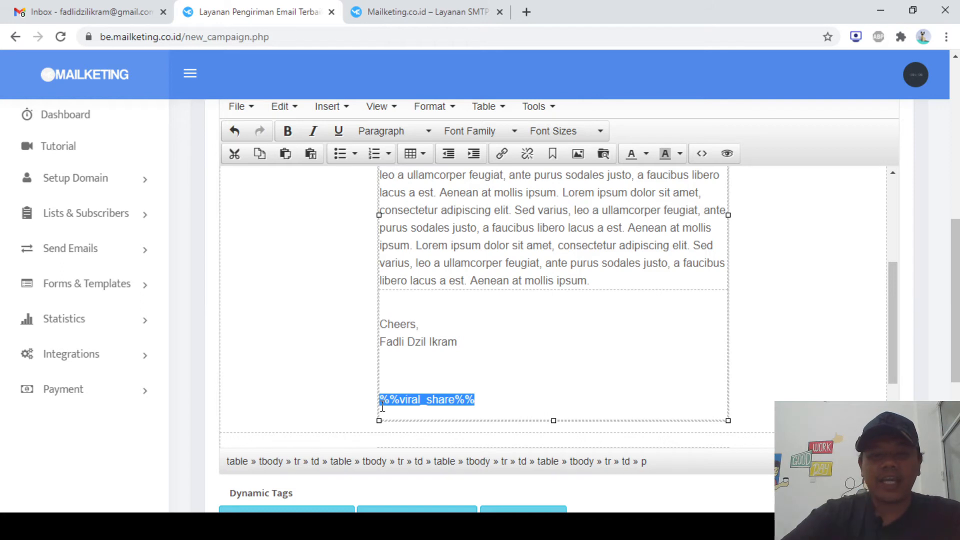
Send an email preview of the campaign to the sender's own email address and dismiss the notice
scroll(209, 397, "down", 6)
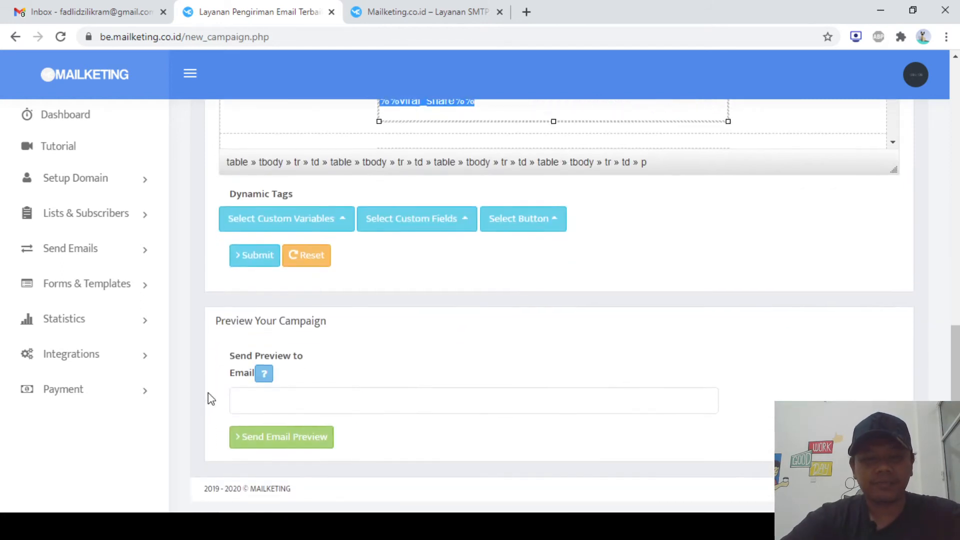
left_click(305, 385)
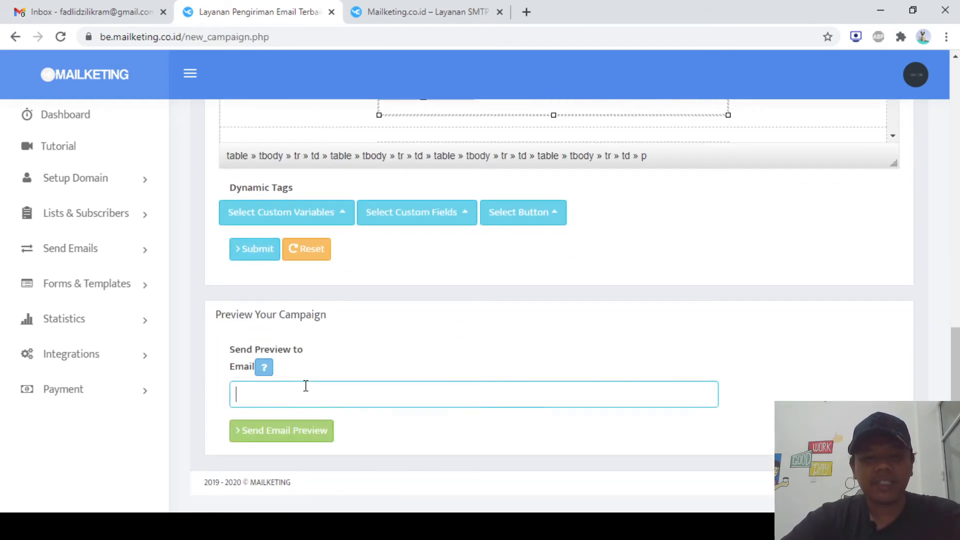
left_click(338, 243)
left_click(301, 438)
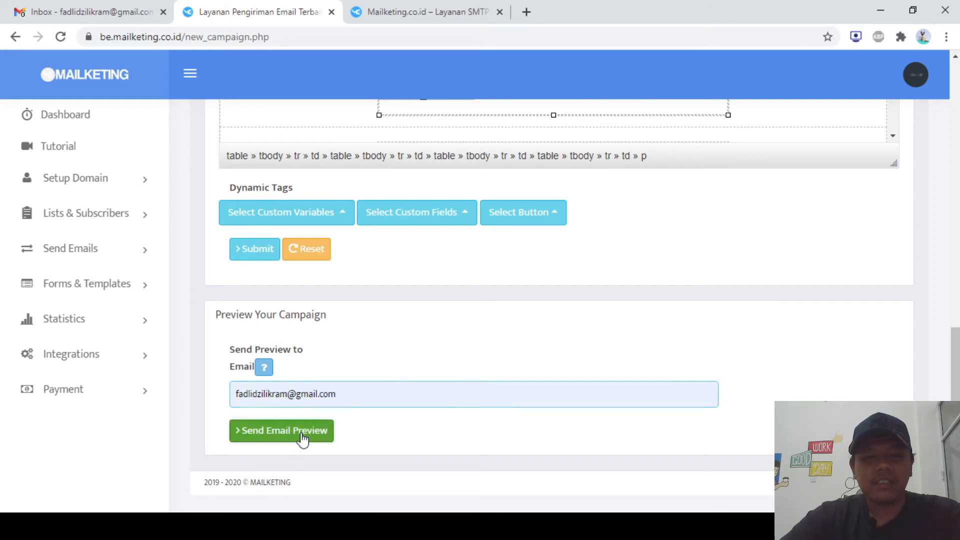
left_click(605, 116)
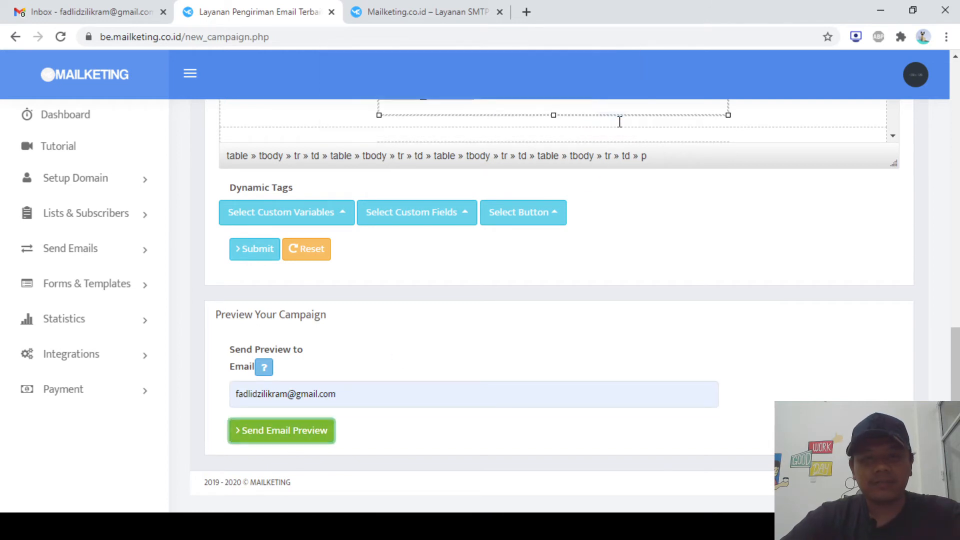
scroll(640, 272, "up", 4)
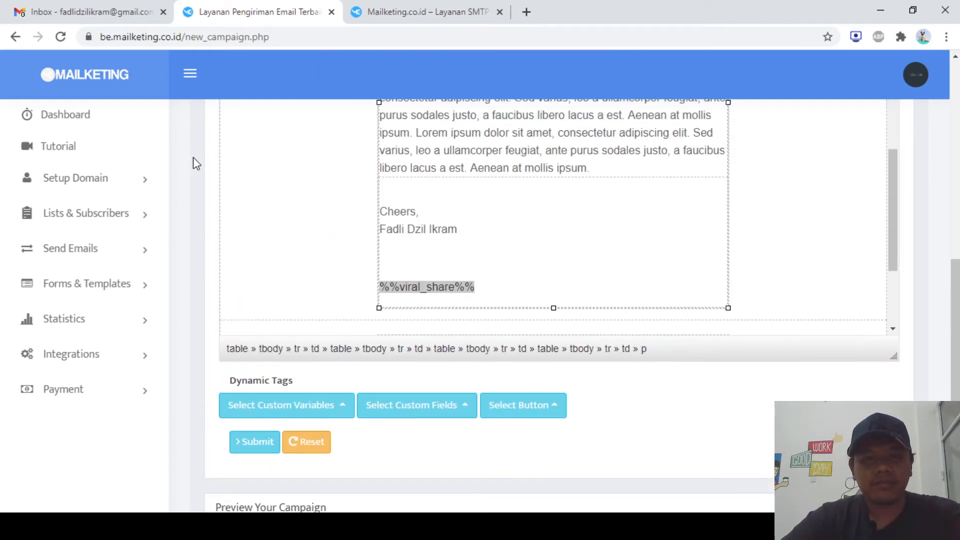
Switch to Gmail, refresh the inbox, open the "coba coba dulu" preview email under Updates and read down to its points footer
left_click(105, 7)
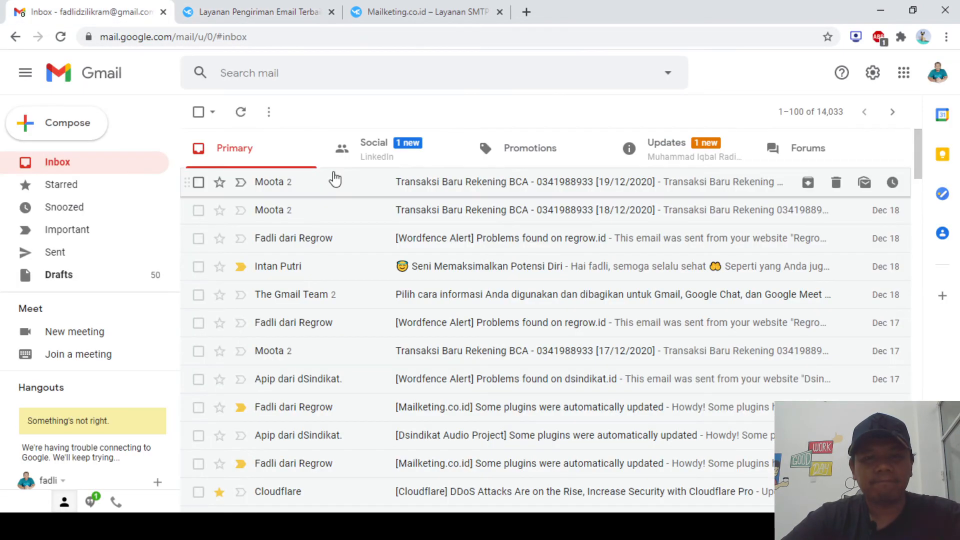
left_click(240, 115)
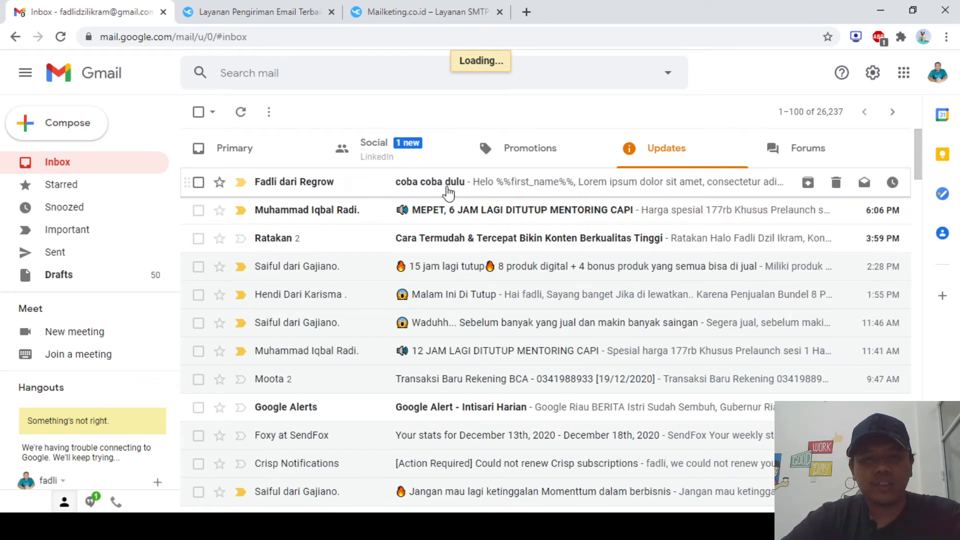
scroll(523, 367, "down", 2)
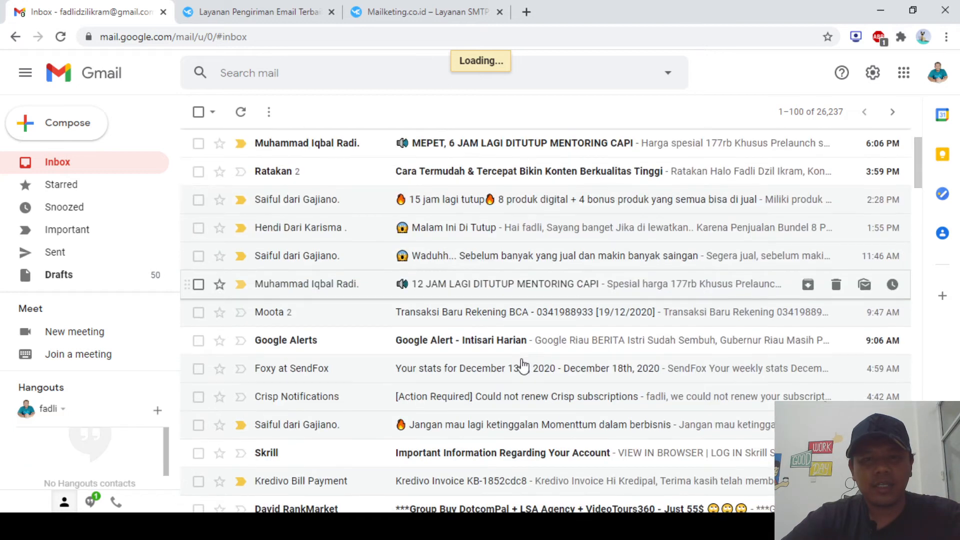
scroll(530, 356, "up", 2)
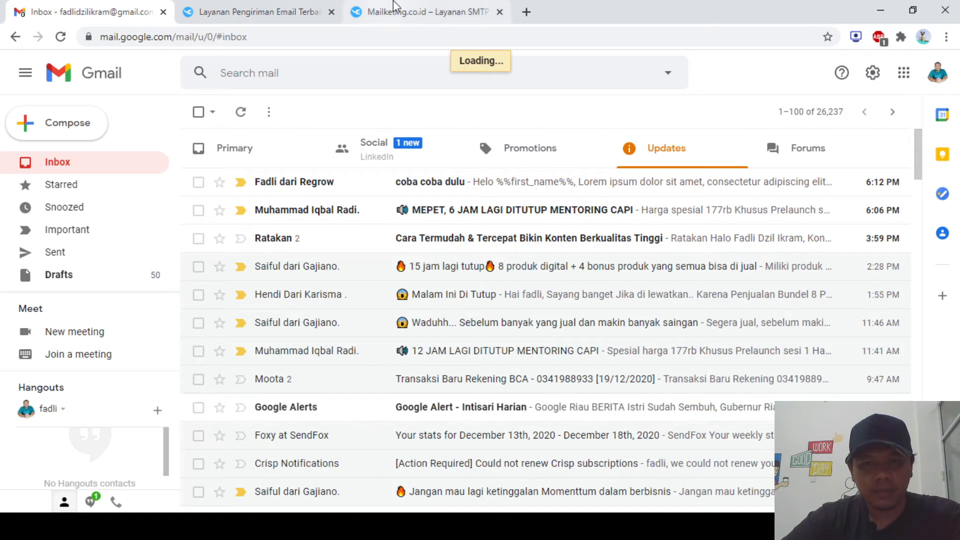
scroll(375, 283, "down", 2)
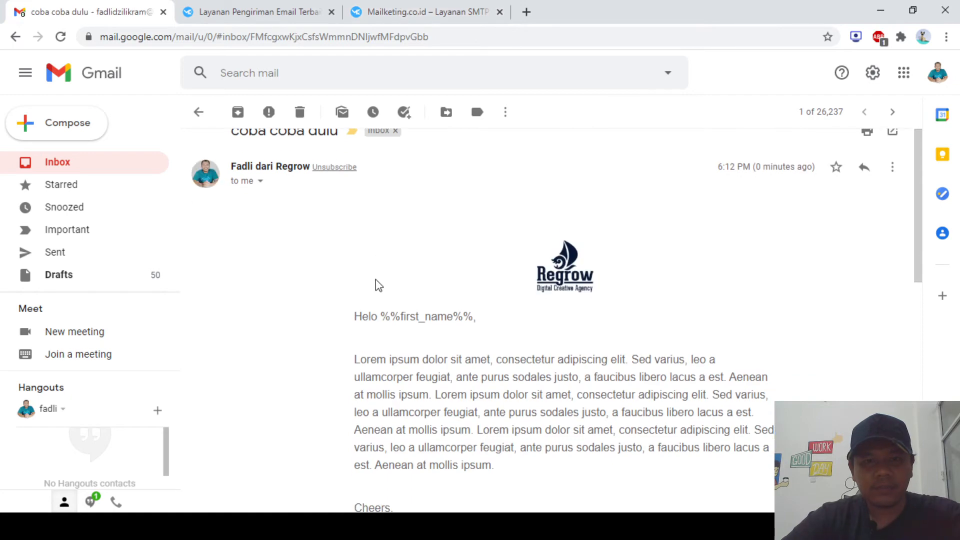
scroll(375, 283, "down", 2)
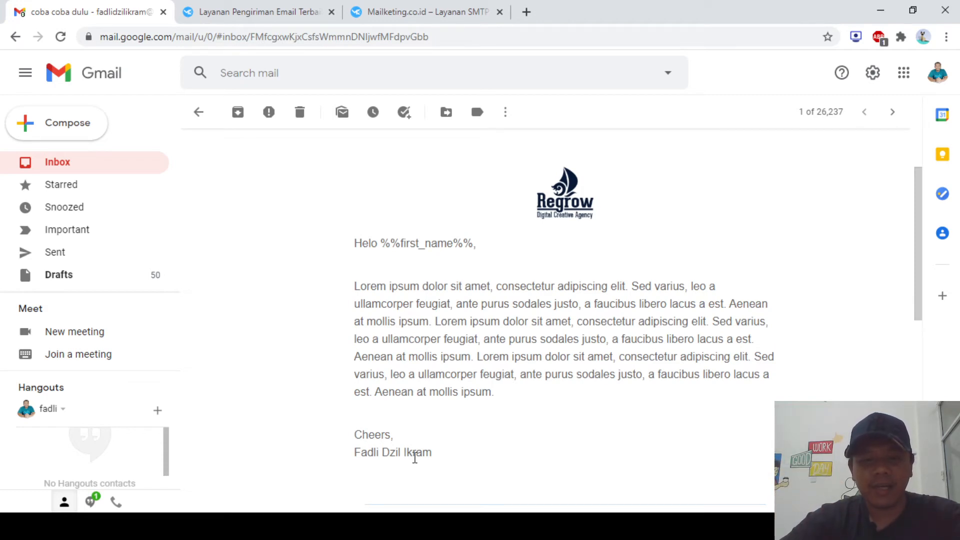
scroll(415, 458, "down", 5)
scroll(413, 458, "down", 1)
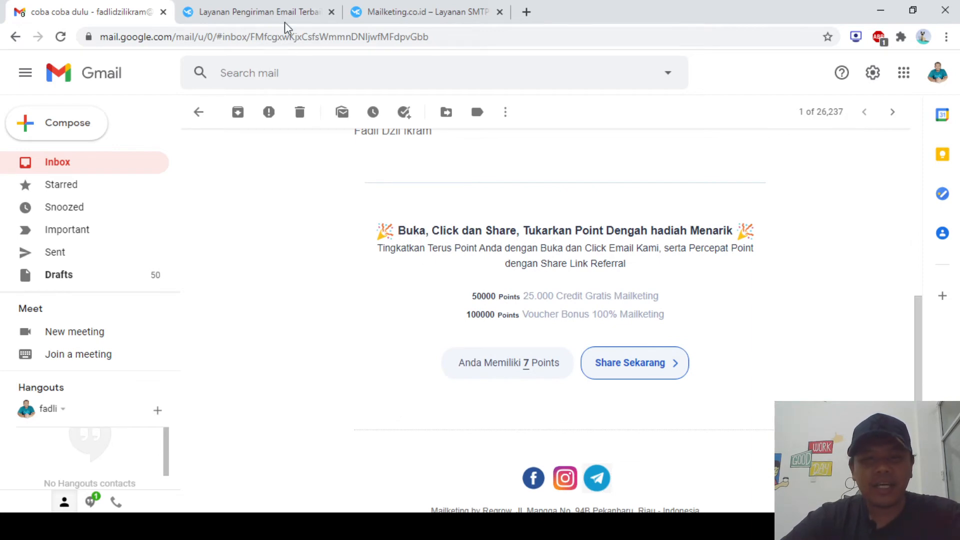
Return to Mailketing, open the Growth Hack settings in a separate tab and view the footer title and description fields
left_click(274, 11)
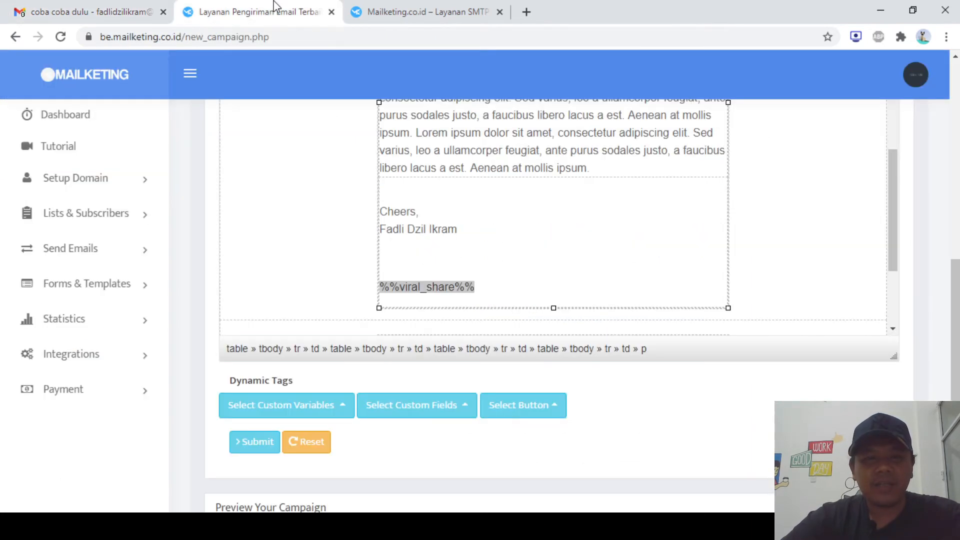
left_click(109, 250)
scroll(90, 358, "down", 1)
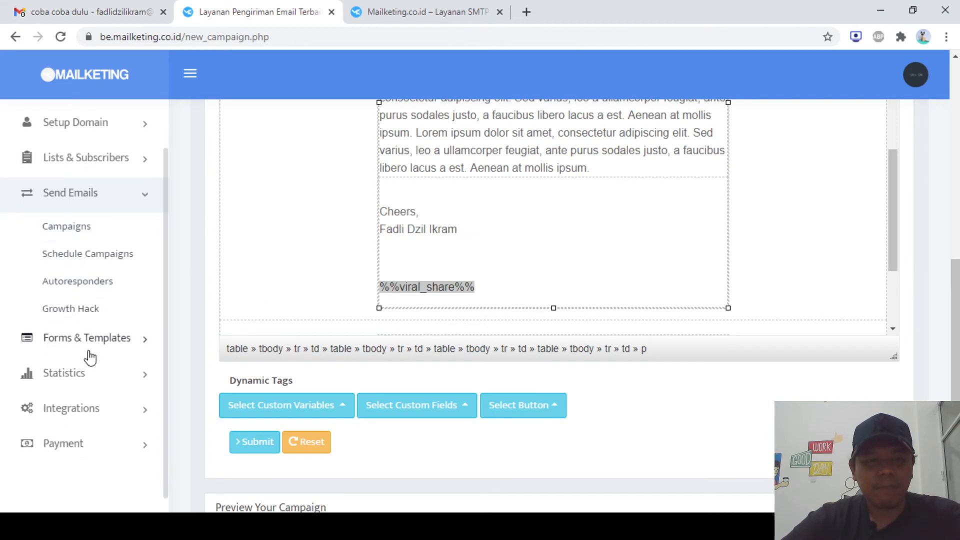
middle_click(153, 315)
left_click(422, 8)
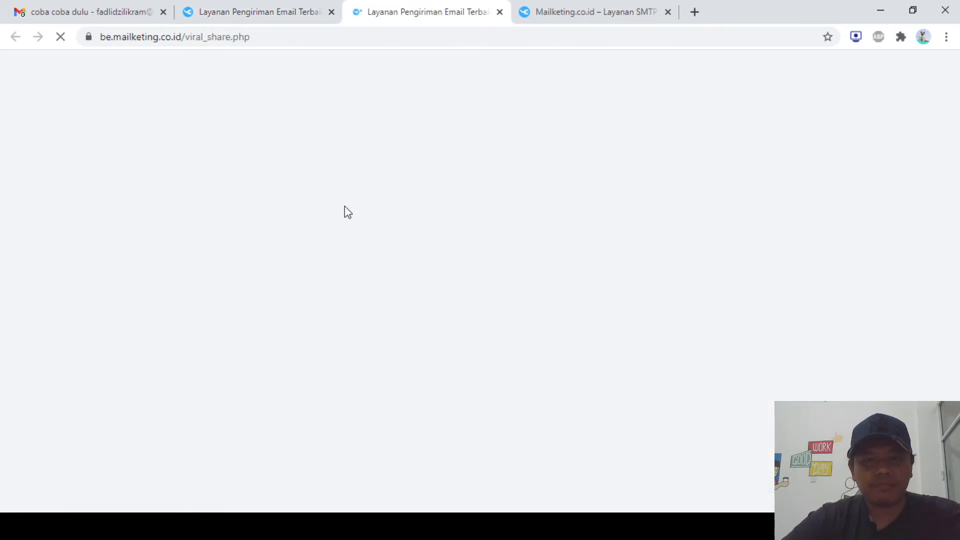
scroll(434, 274, "down", 7)
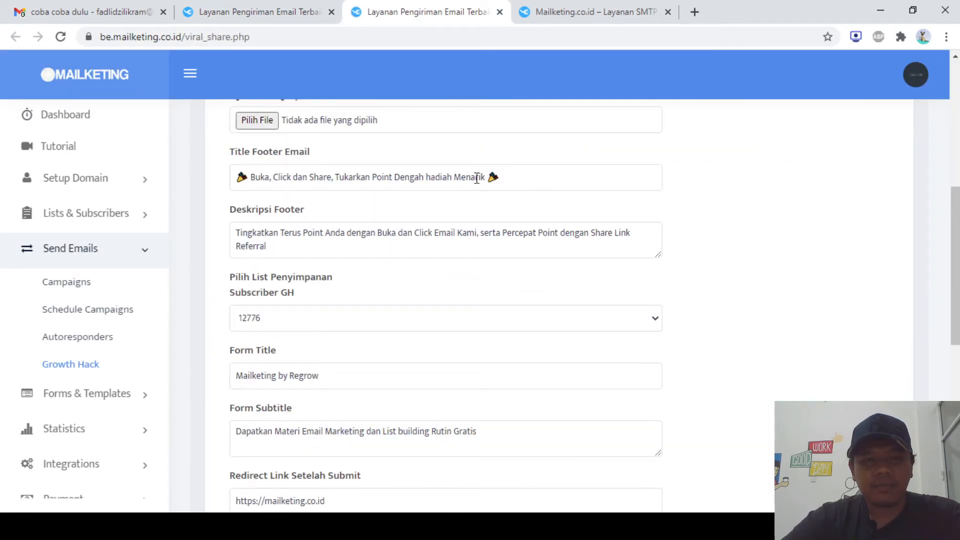
Compare the points footer in the received email with the footer title and description in the Growth Hack settings
left_click(615, 7)
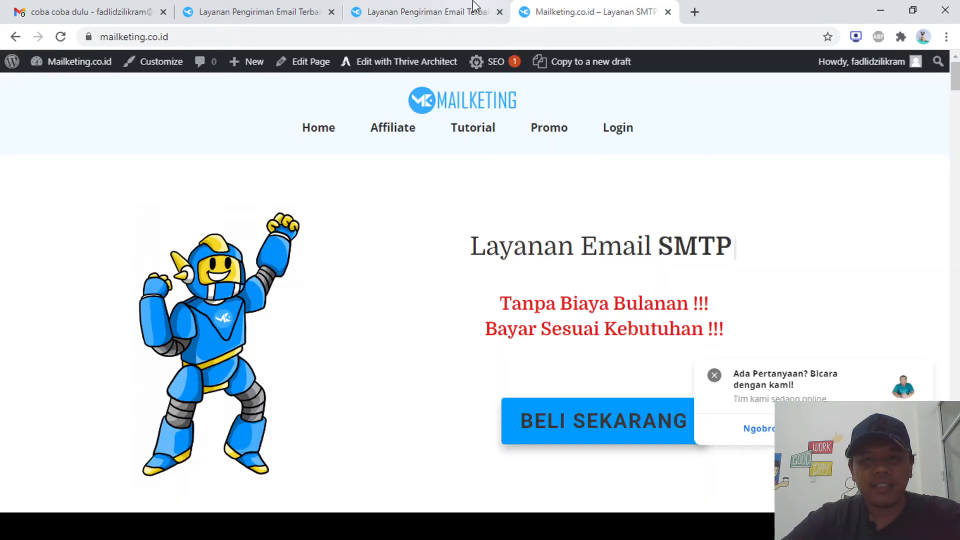
left_click(134, 7)
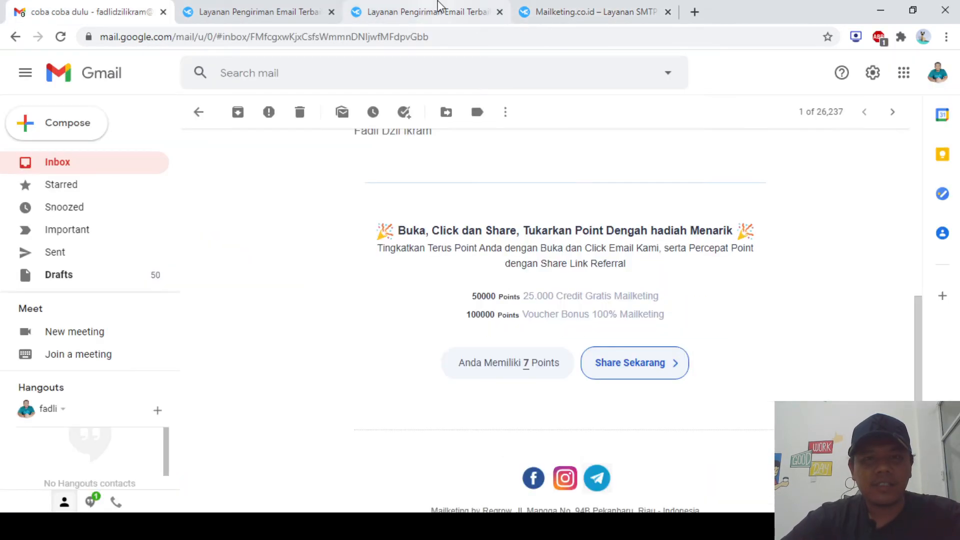
left_click(242, 7)
left_click(92, 6)
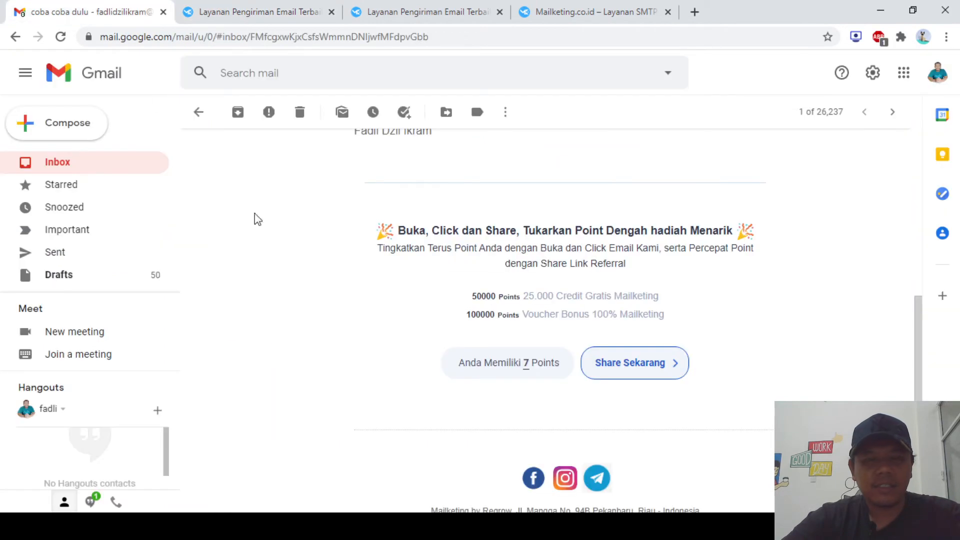
scroll(407, 355, "down", 1)
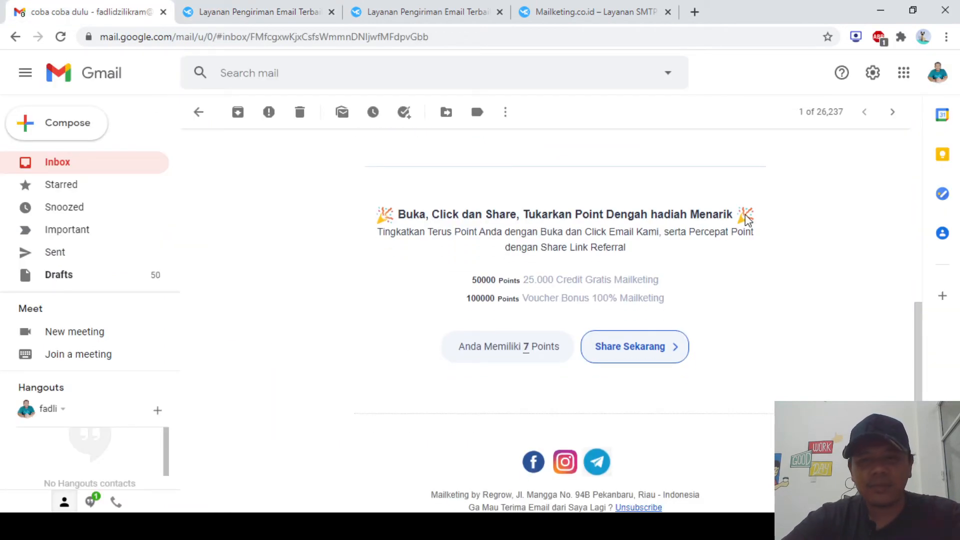
left_click(250, 7)
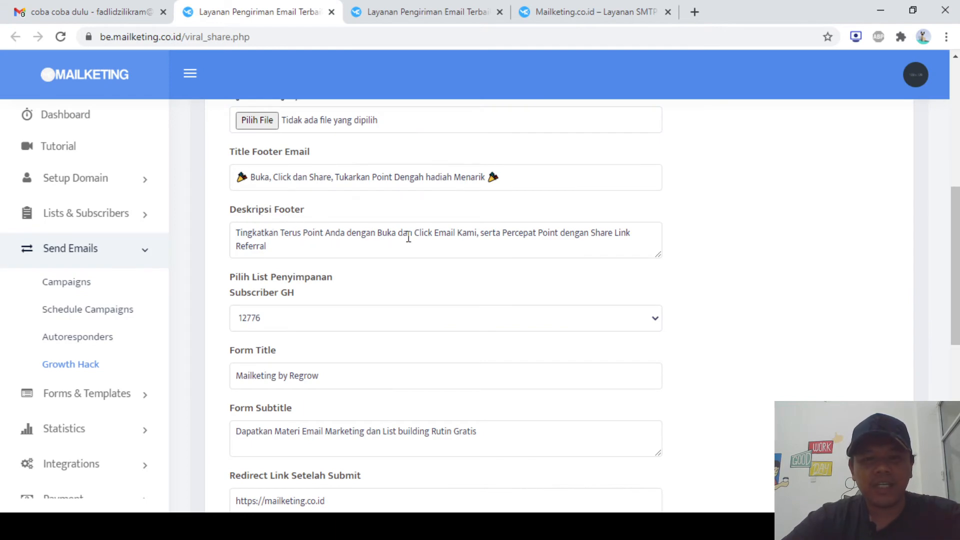
left_click(123, 7)
scroll(519, 252, "down", 2)
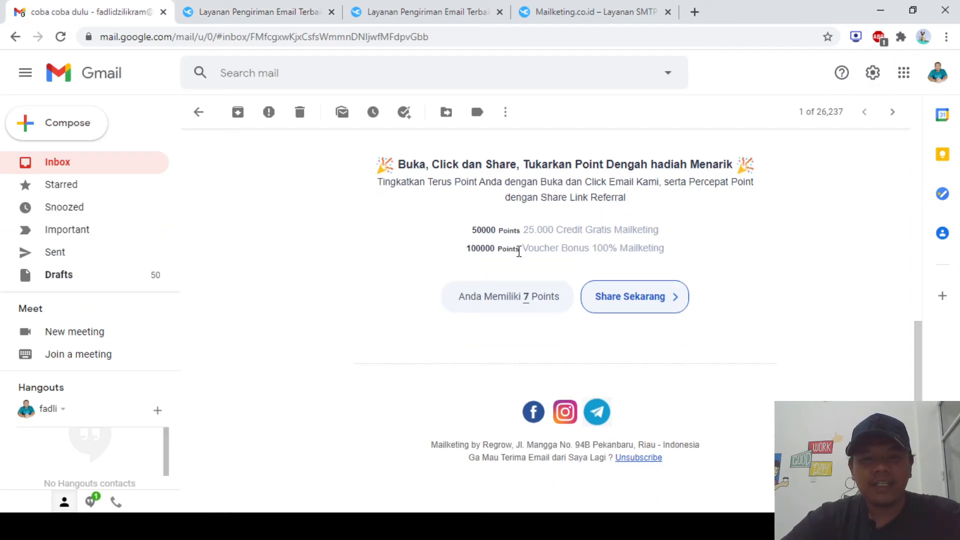
Highlight the two reward tiers in the email footer and examine the points balance and share option beneath them
left_click_drag(480, 221, 673, 250)
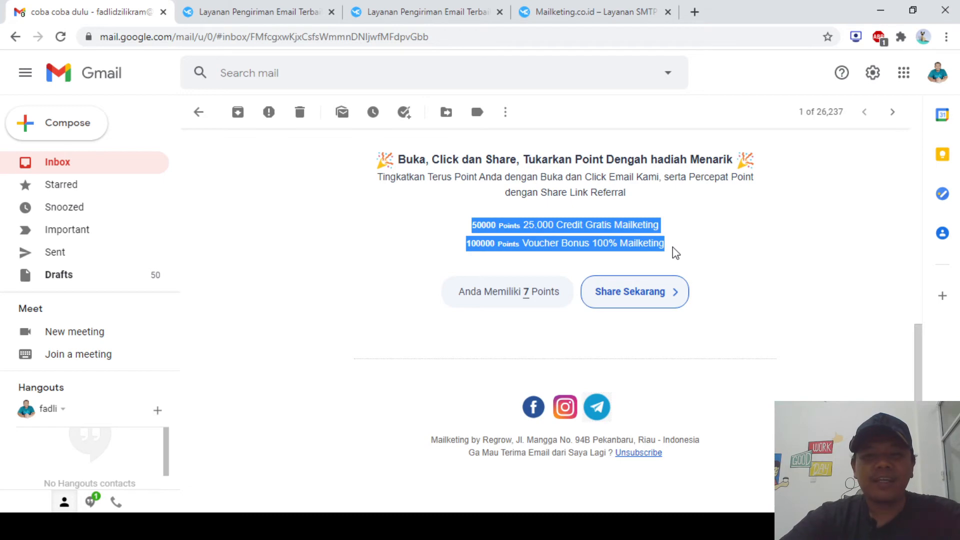
scroll(624, 248, "up", 1)
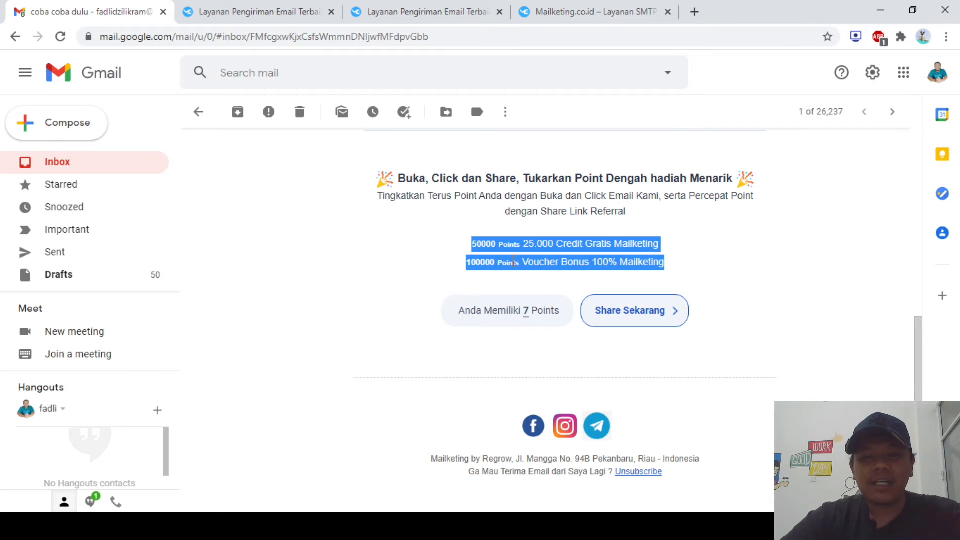
scroll(515, 270, "down", 1)
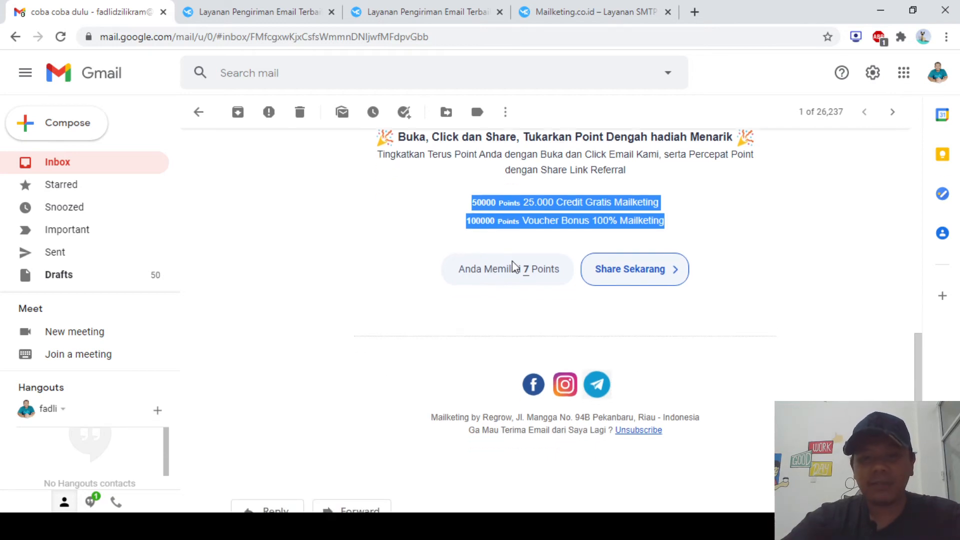
scroll(513, 267, "up", 1)
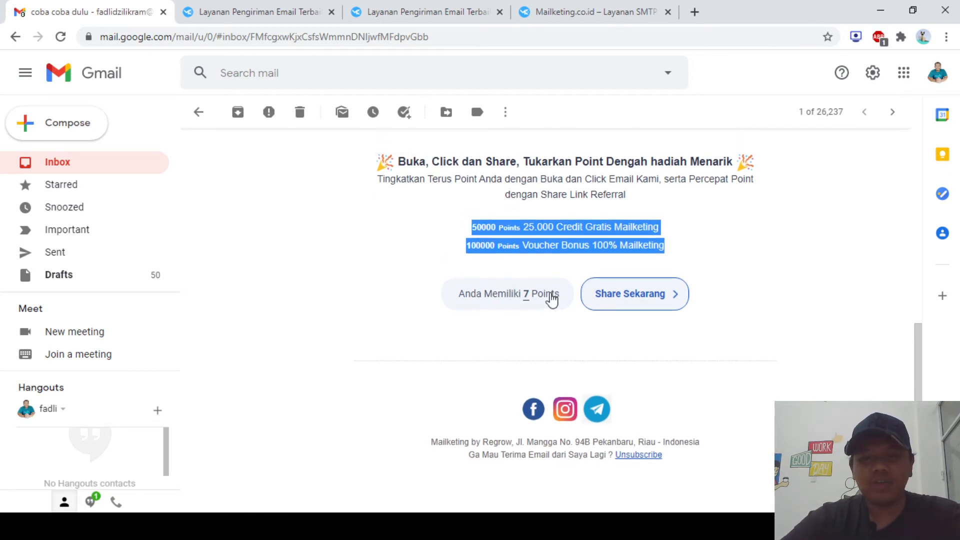
scroll(527, 302, "up", 1)
scroll(525, 339, "down", 1)
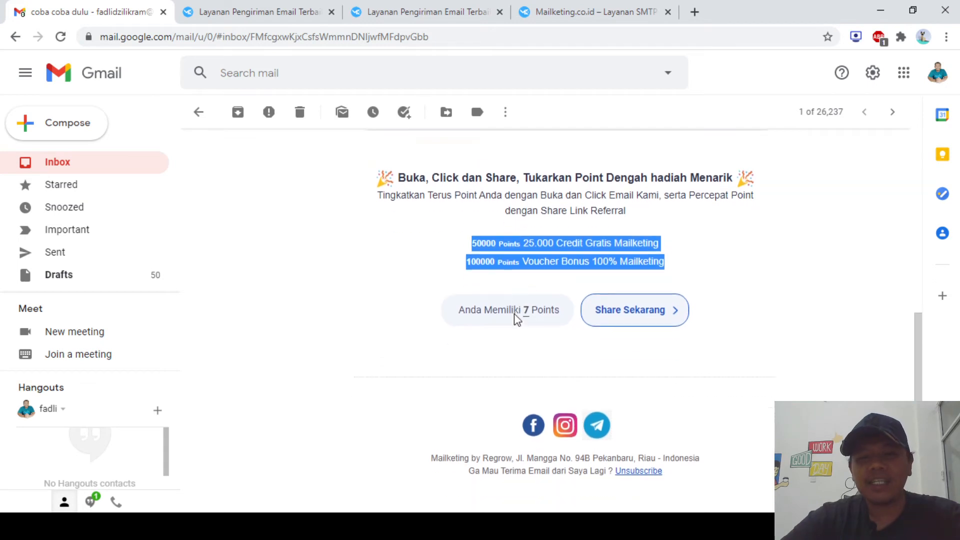
scroll(563, 231, "up", 1)
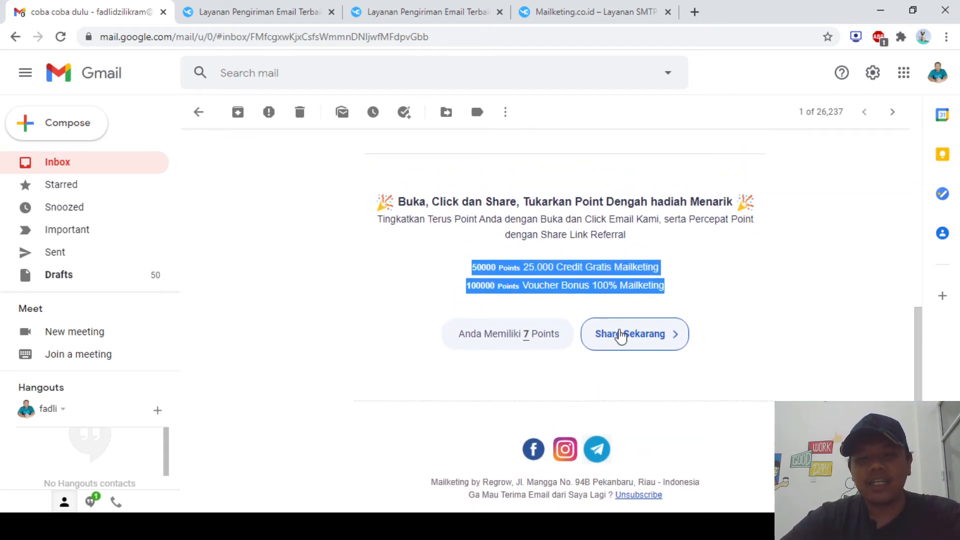
Open the Share Sekarang link from the email footer and examine the points heading on the referral page
left_click(618, 333)
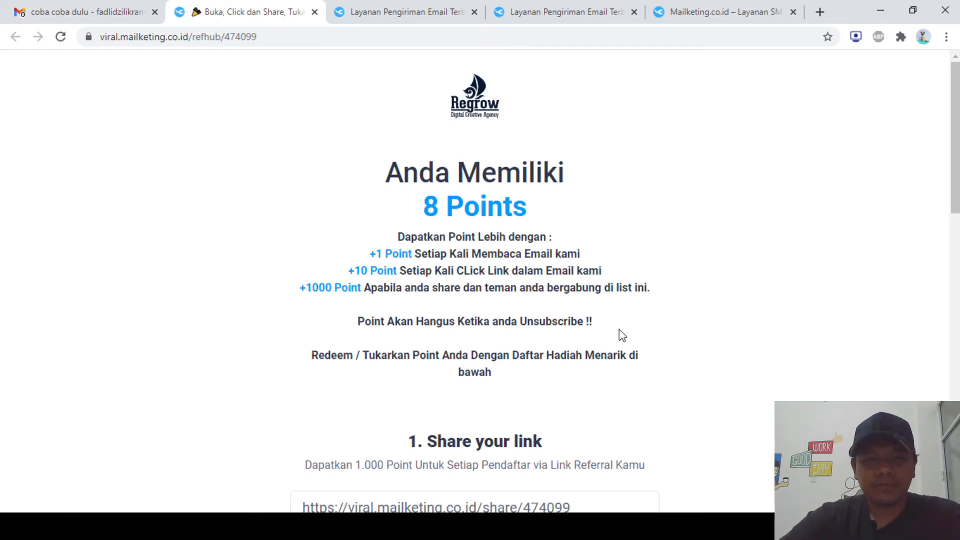
scroll(620, 330, "down", 2)
scroll(619, 329, "up", 2)
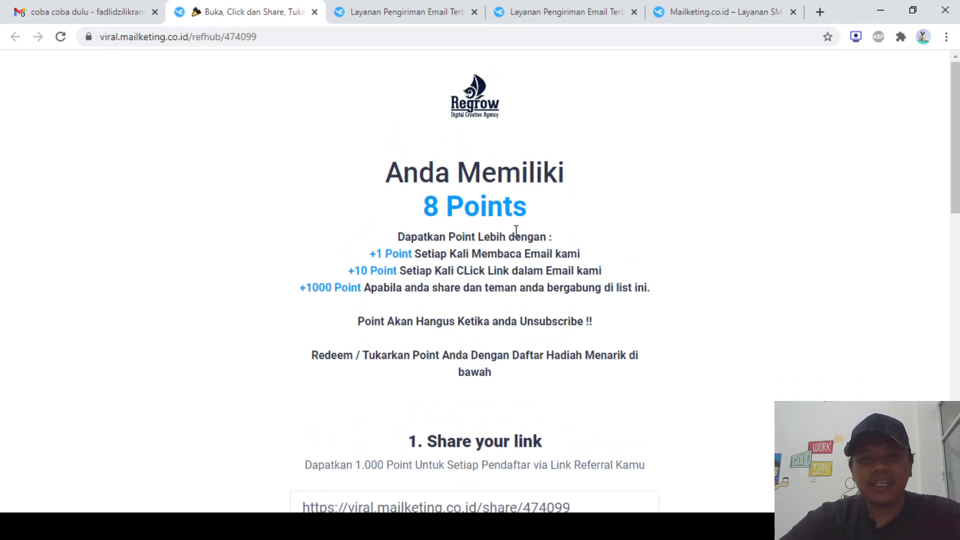
left_click_drag(391, 175, 591, 178)
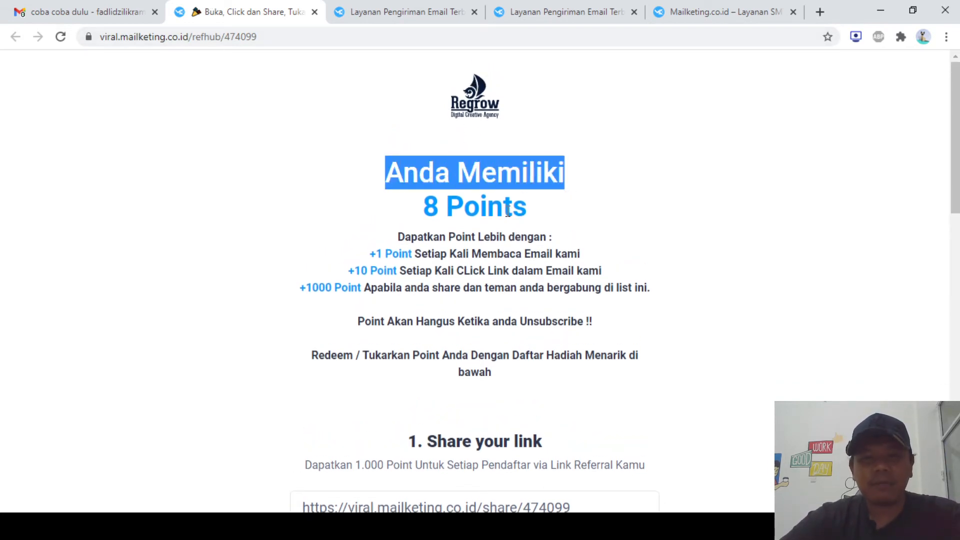
Compare the points balance in the received email's footer with the balance on the referral page
left_click(82, 6)
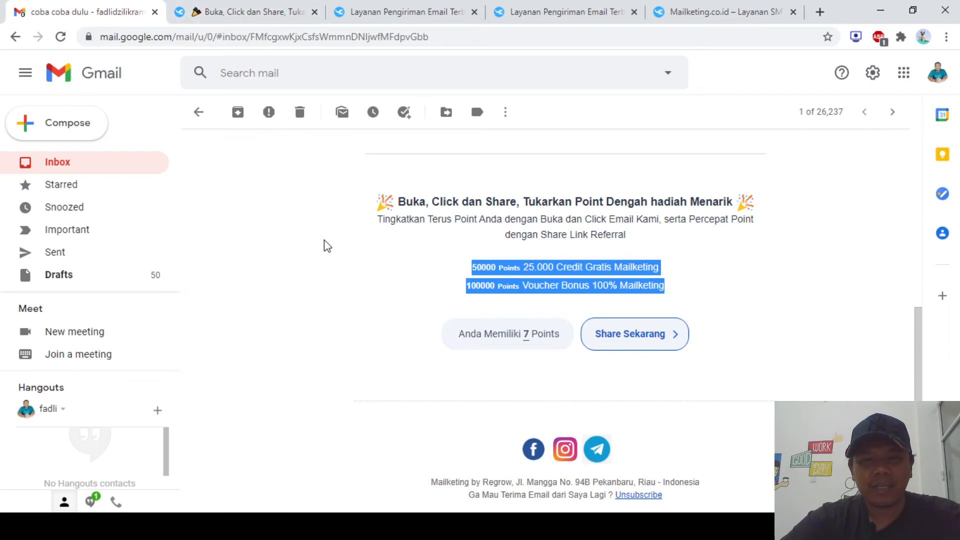
scroll(326, 276, "up", 1)
left_click(246, 6)
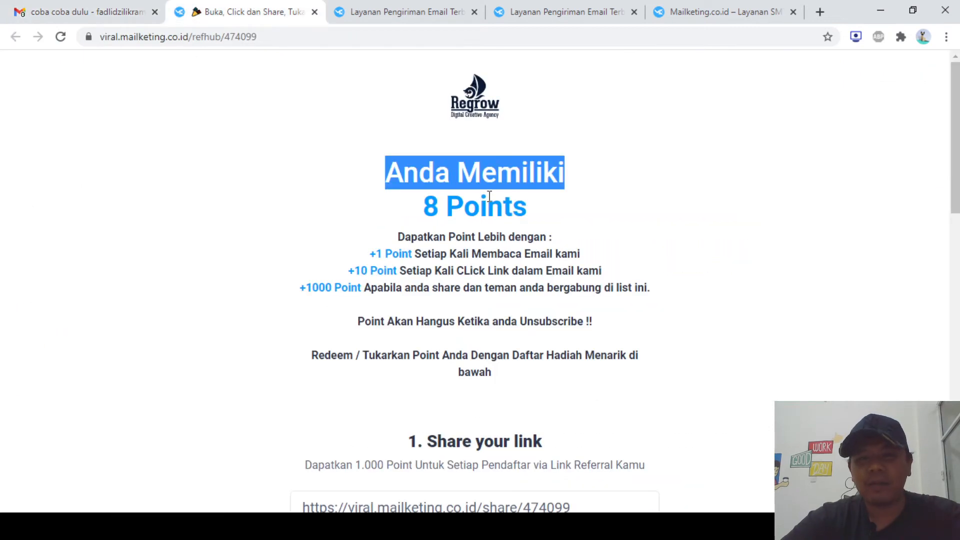
Highlight and read the referral page's point-earning heading, redemption note and unsubscribe warning, and view the sharing options
triple_click(488, 243)
scroll(489, 244, "down", 1)
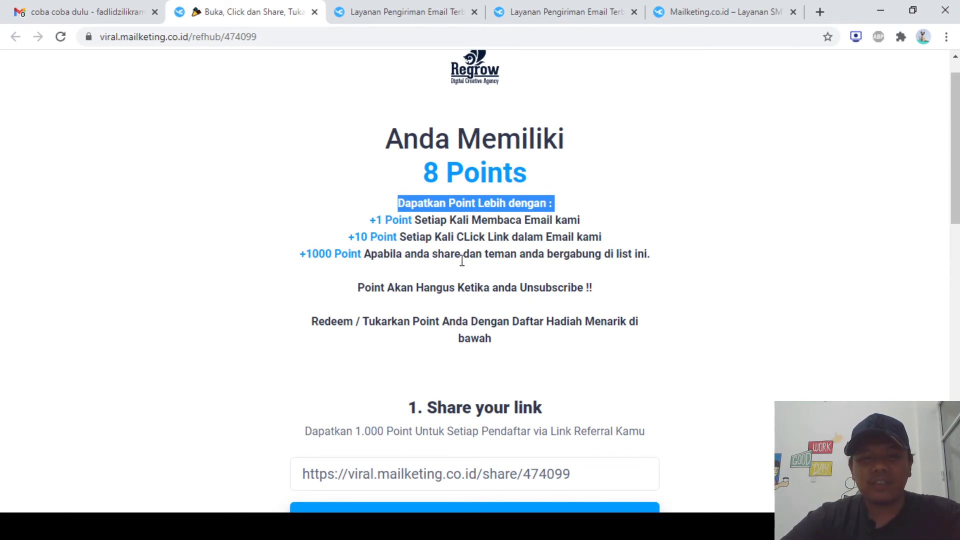
scroll(531, 260, "down", 1)
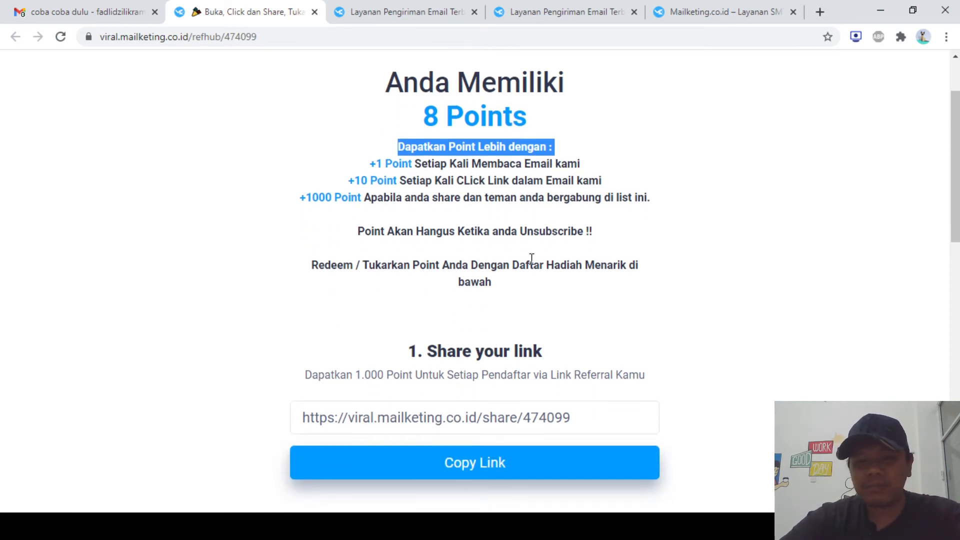
triple_click(482, 271)
scroll(482, 270, "down", 1)
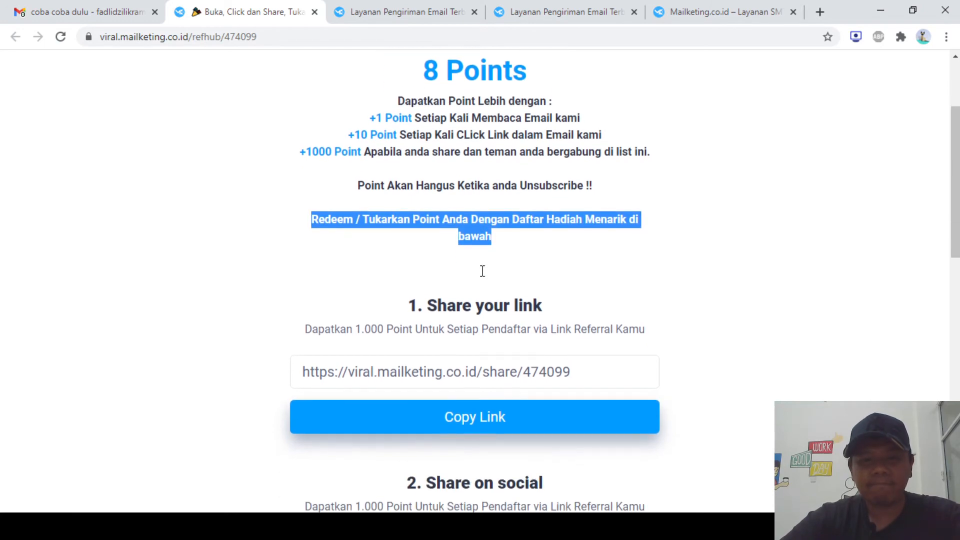
left_click(497, 184)
triple_click(497, 184)
scroll(468, 235, "down", 2)
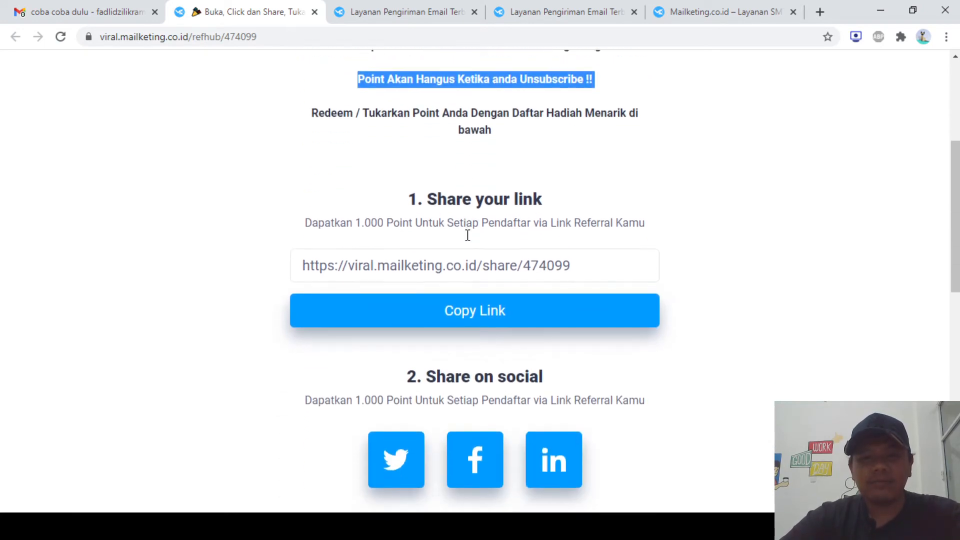
scroll(467, 235, "up", 1)
scroll(468, 235, "down", 1)
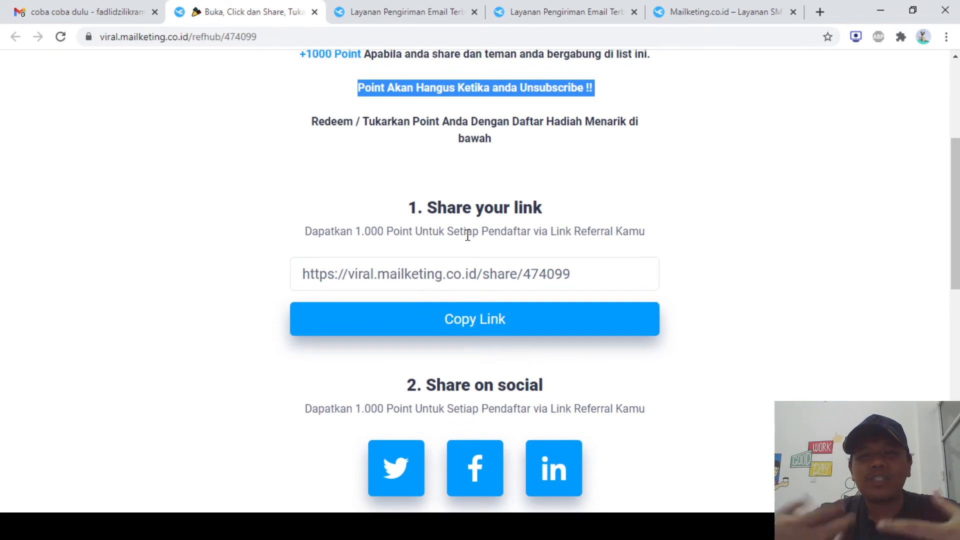
Copy the referral link under Share your link, open it in a new tab and place that tab beside the Growth Hack settings
triple_click(442, 275)
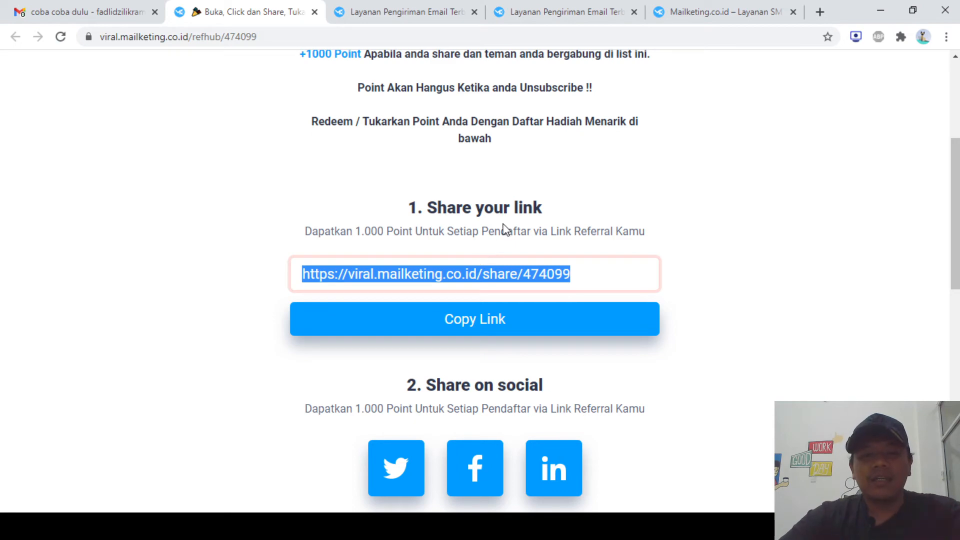
scroll(504, 223, "down", 1)
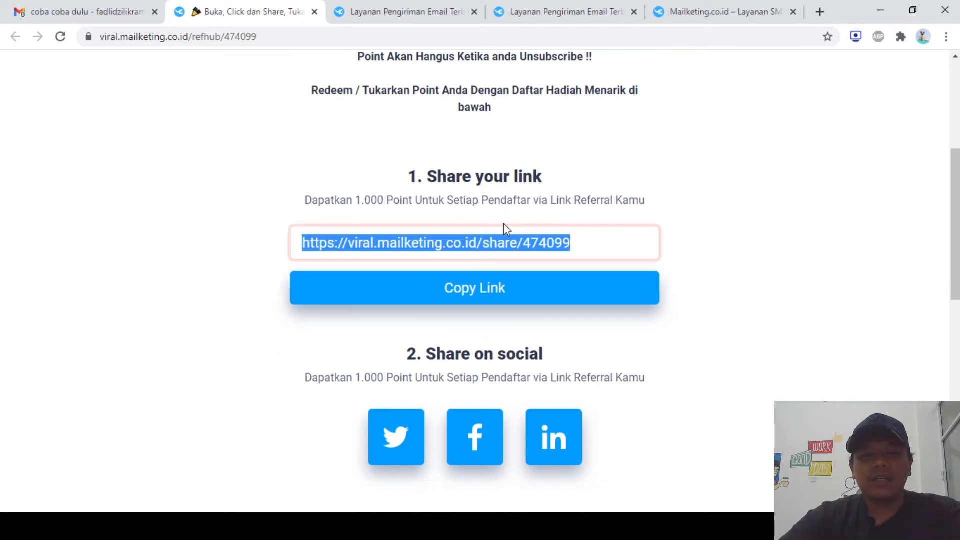
left_click(472, 288)
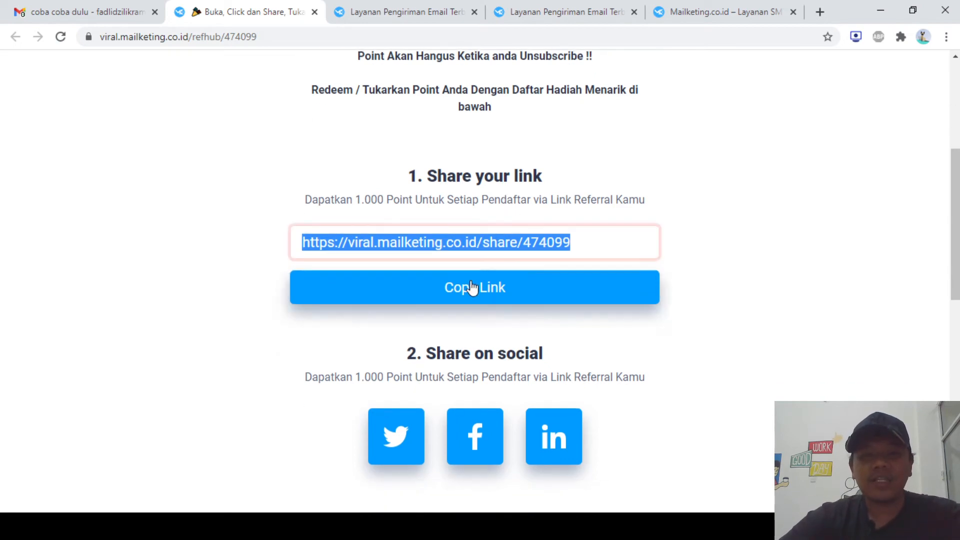
left_click(820, 9)
key("ctrl+v")
key("Return")
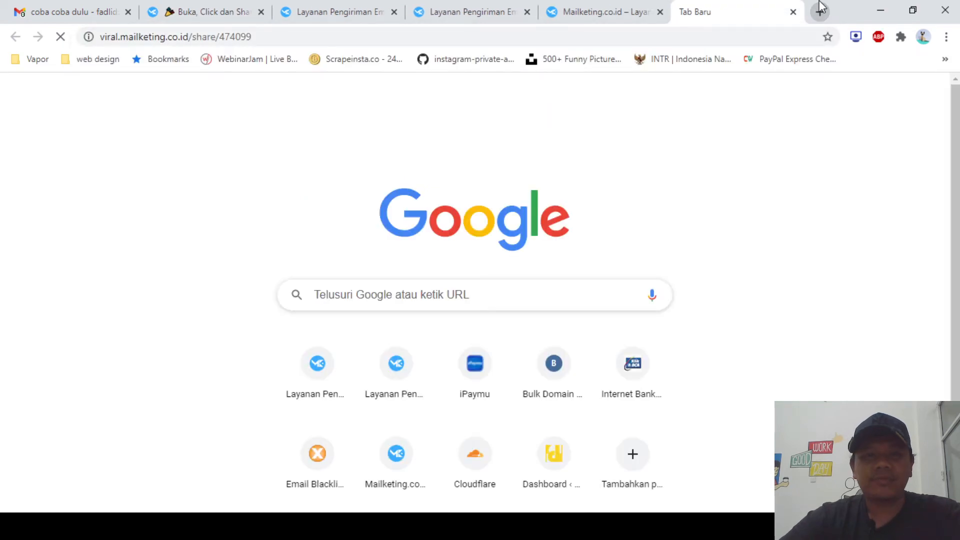
left_click_drag(714, 7, 444, 11)
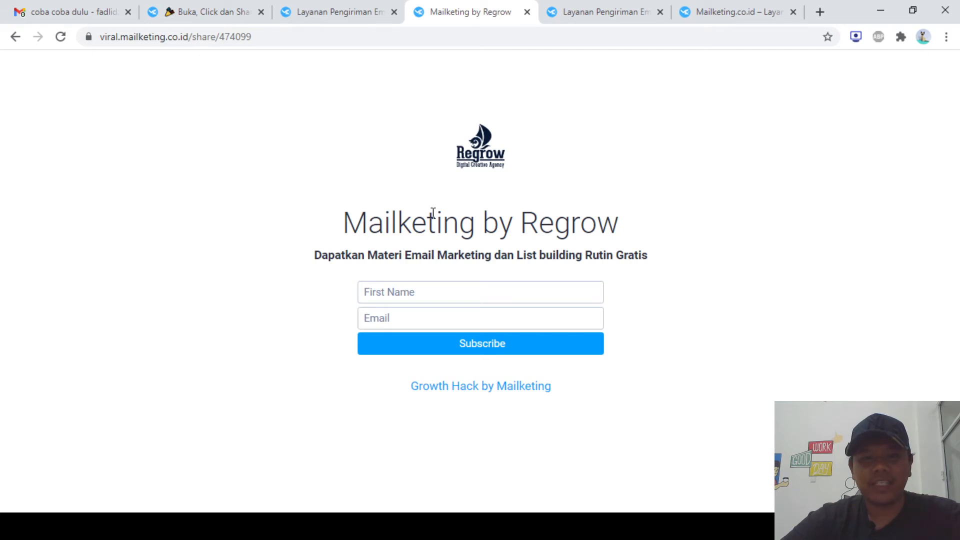
Compare the referral sign-up form's heading with the Form Title and Form Subtitle in the Growth Hack settings
left_click(305, 11)
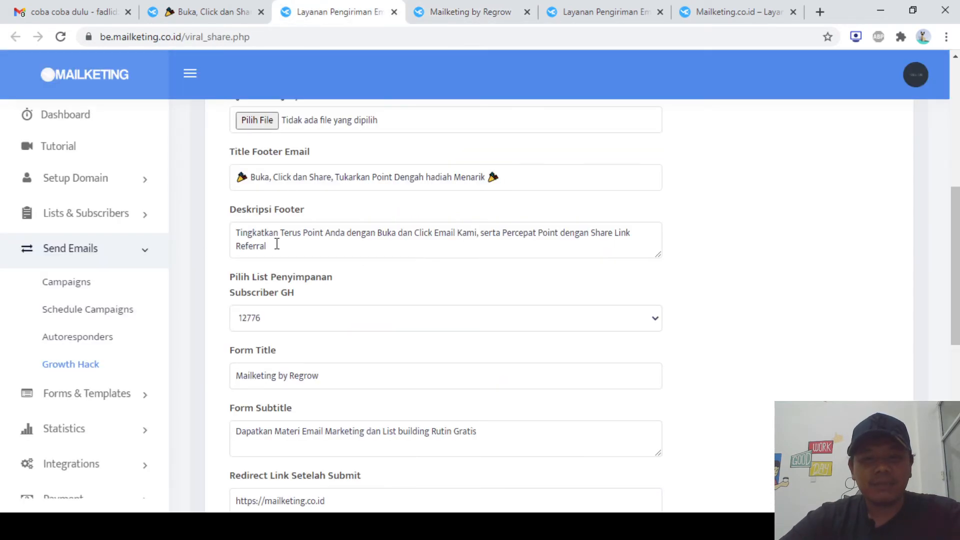
scroll(276, 244, "down", 3)
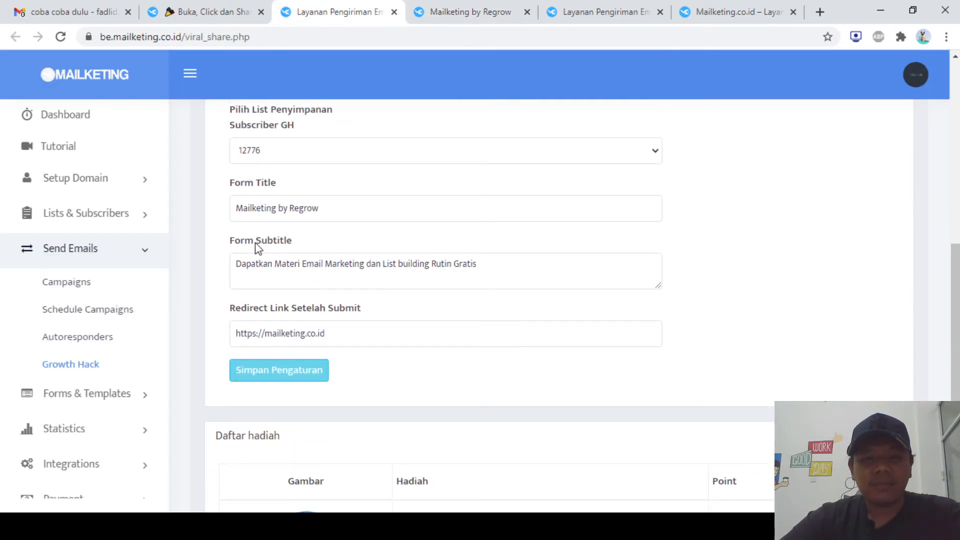
left_click(481, 9)
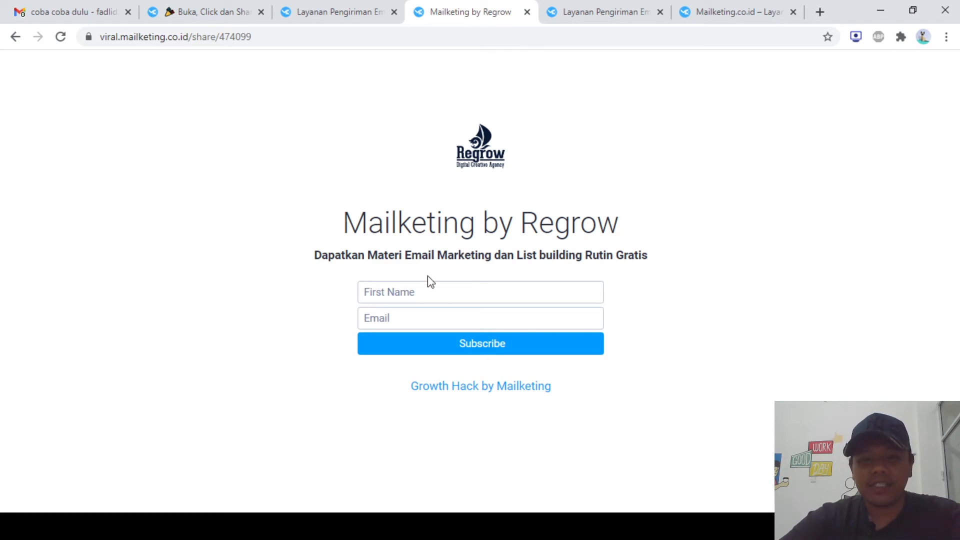
triple_click(459, 208)
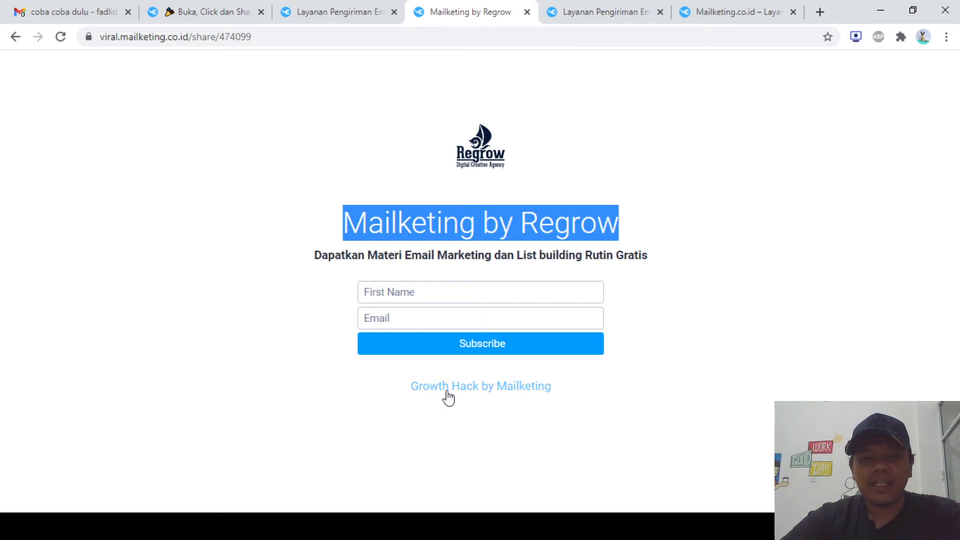
left_click(299, 404)
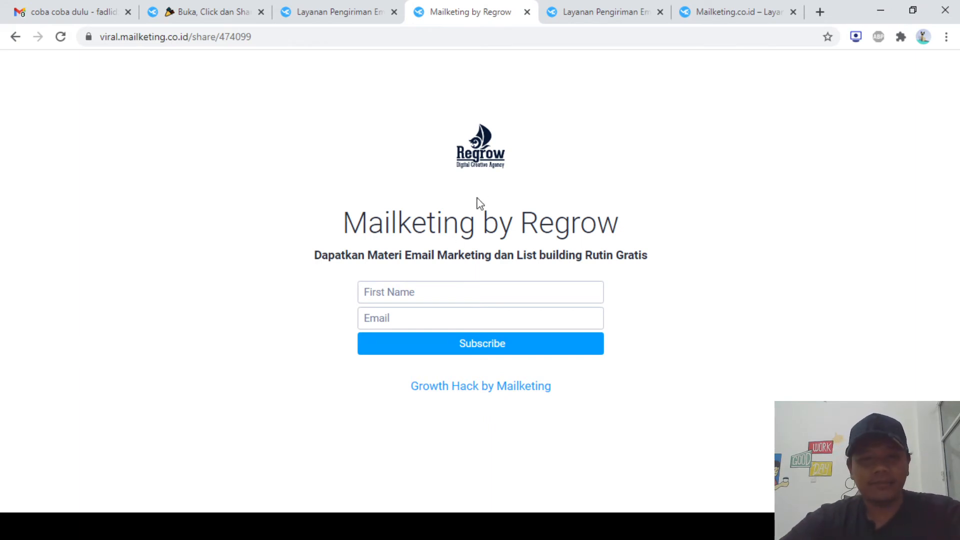
Fill in the referral form with the test subscriber's first name and e-mail address and submit the subscription
left_click(418, 285)
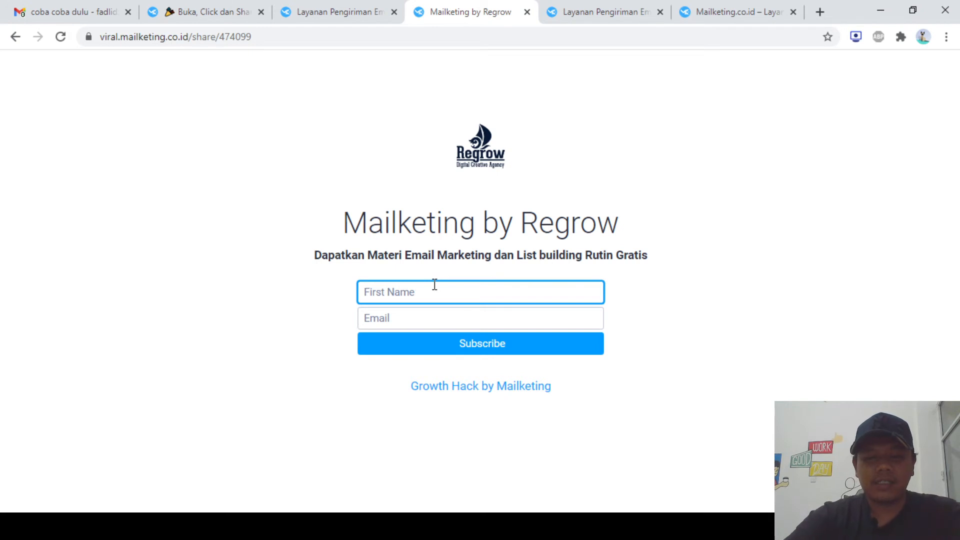
type("kurangi")
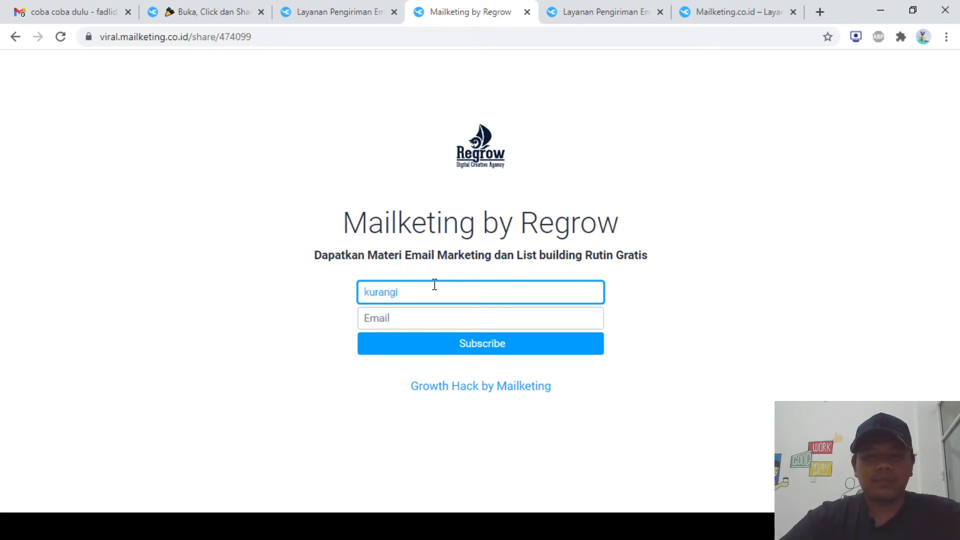
type("2017")
left_click(460, 313)
type("kura")
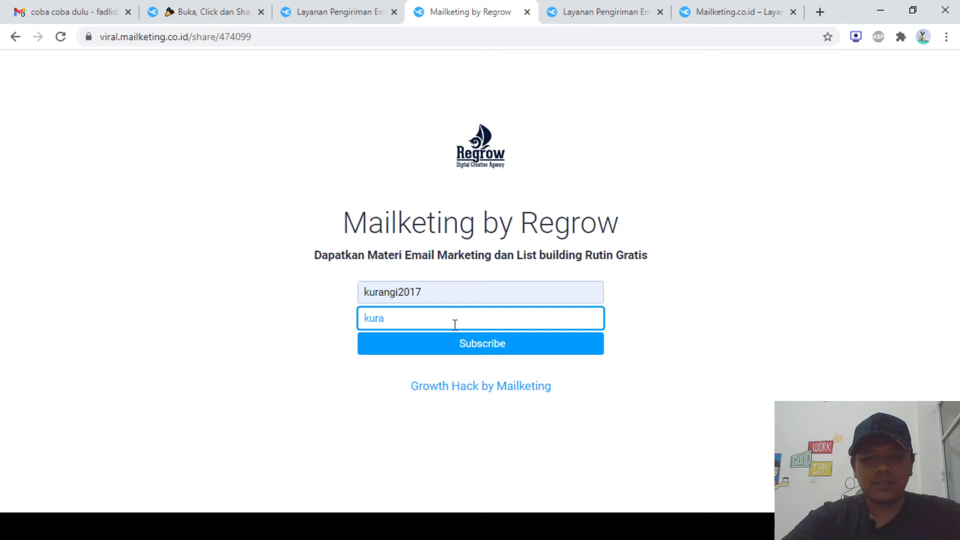
left_click(448, 352)
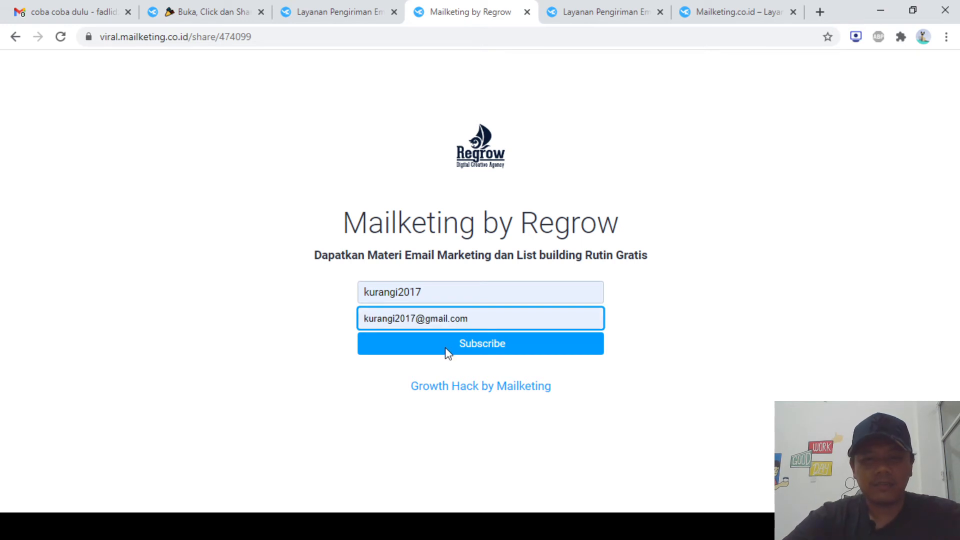
left_click(472, 347)
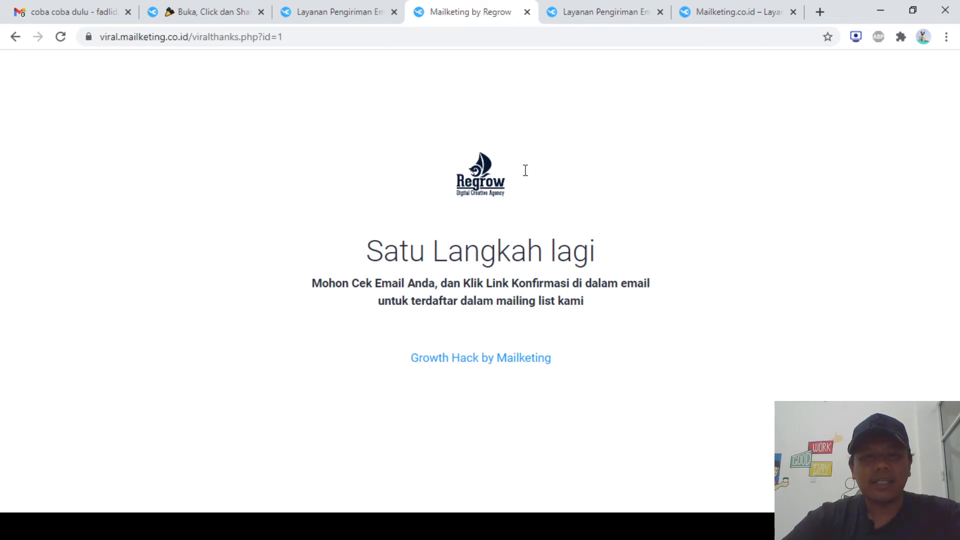
Switch to Gmail and open the inbox of the account used for the test subscription
left_click(22, 10)
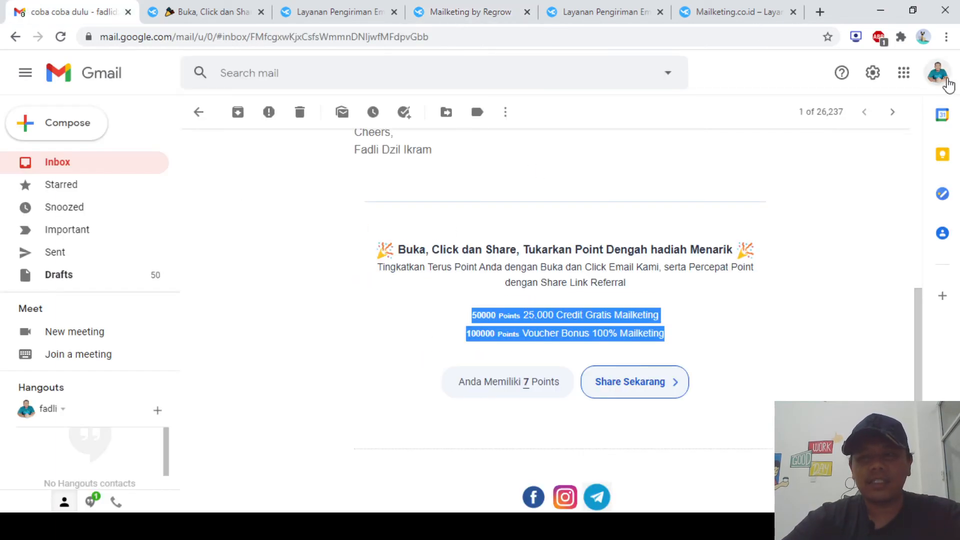
left_click(945, 79)
scroll(810, 293, "down", 1)
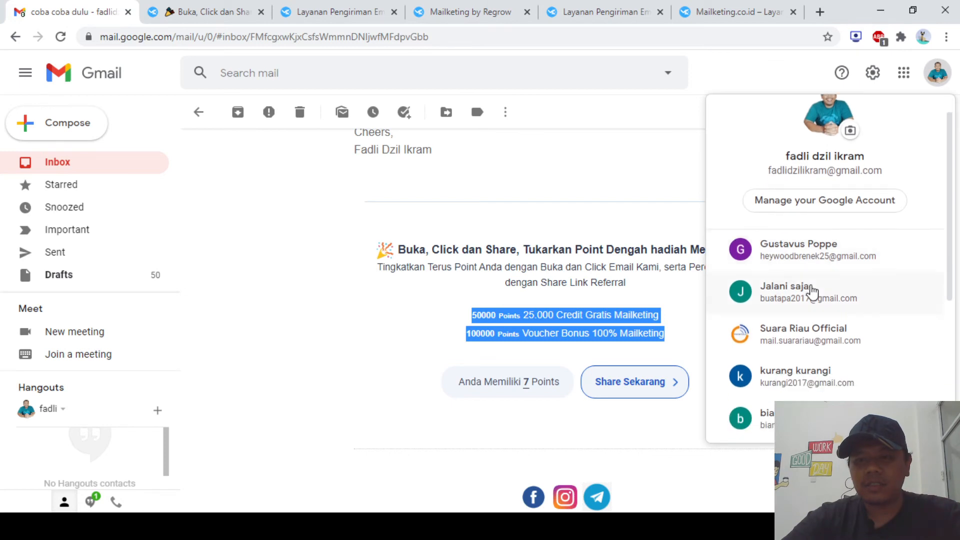
scroll(833, 345, "down", 1)
left_click(835, 332)
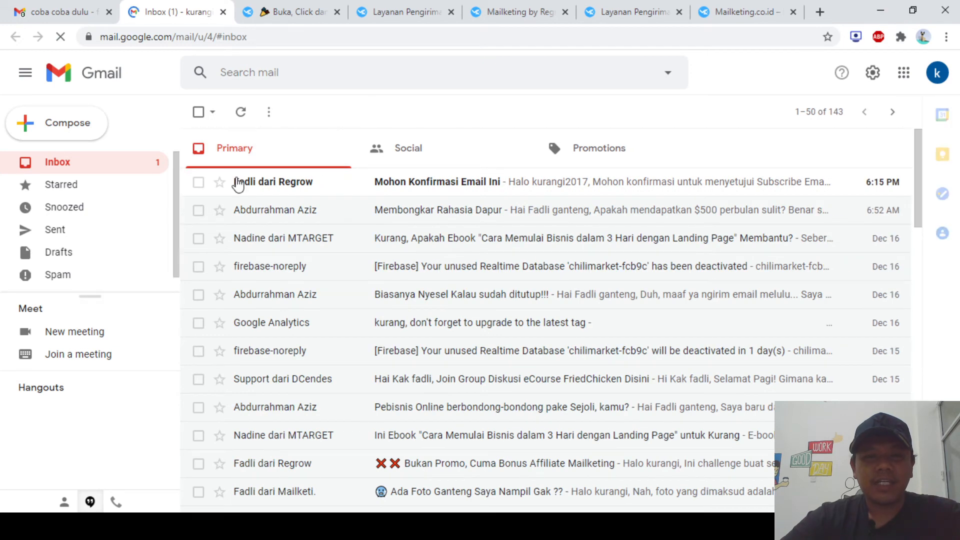
Open the "Mohon Konfirmasi Email Ini" message and confirm the subscription through its Konfirmasi link
left_click(425, 185)
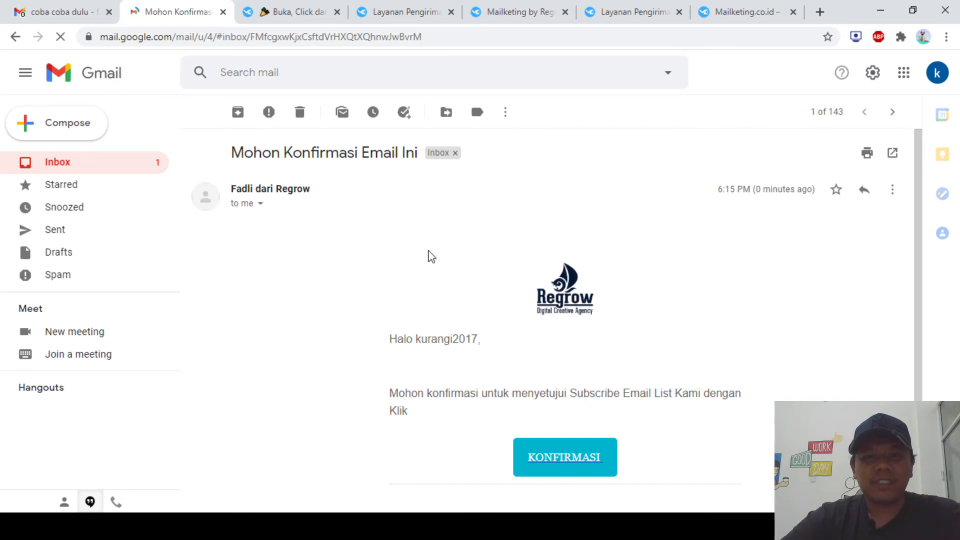
scroll(431, 256, "down", 3)
scroll(447, 250, "up", 1)
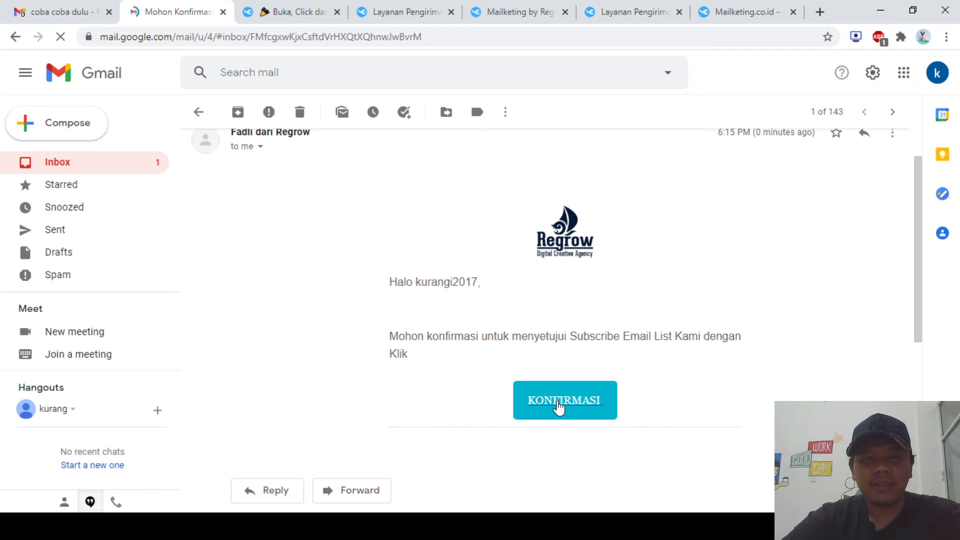
left_click(559, 406)
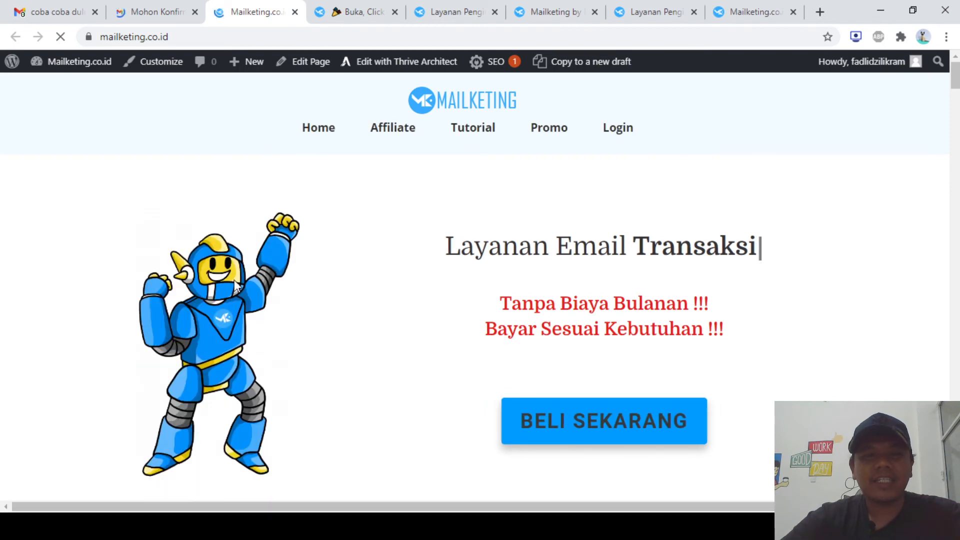
Return to the Growth Hack settings, highlight the Redirect Link Setelah Submit label and view the Daftar hadiah reward list
left_click(360, 6)
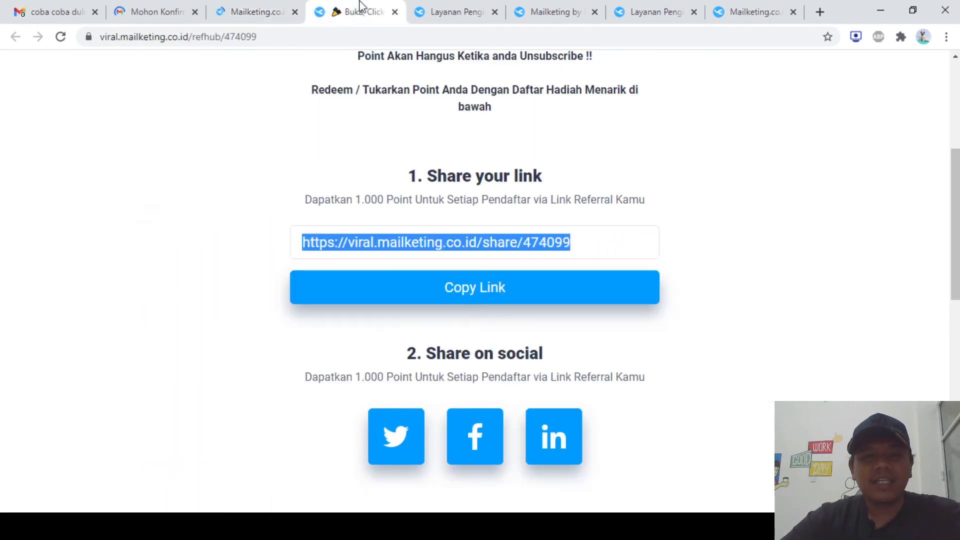
left_click(450, 10)
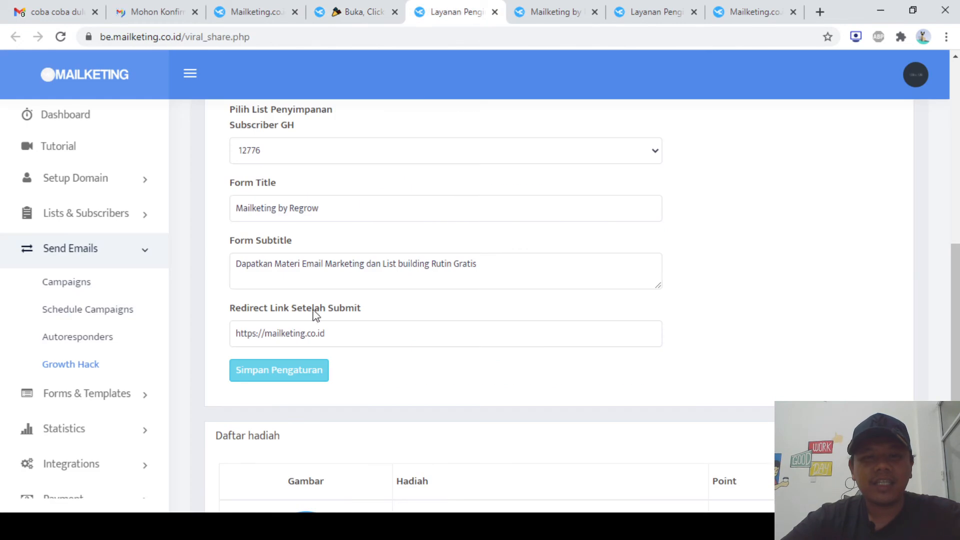
scroll(315, 314, "down", 2)
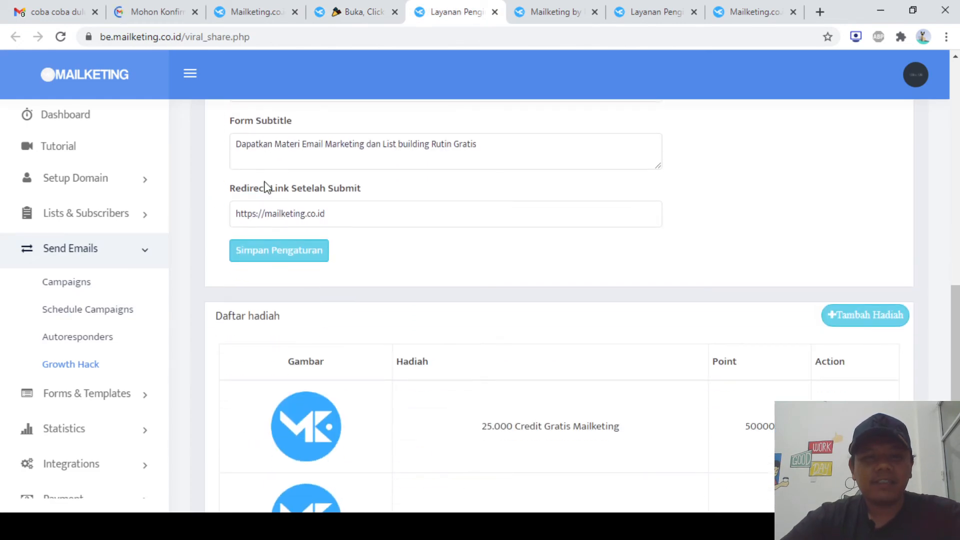
triple_click(297, 188)
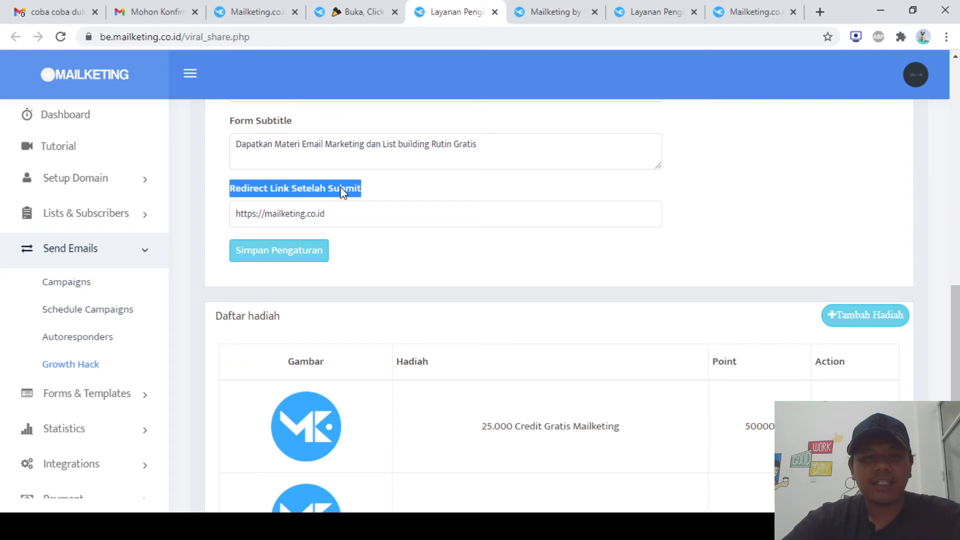
scroll(355, 289, "down", 1)
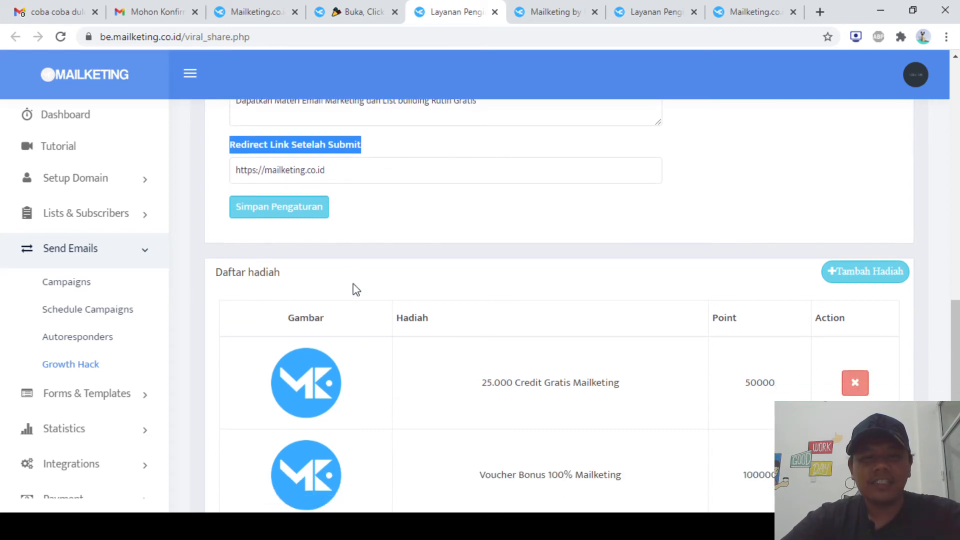
scroll(355, 289, "up", 5)
Review the redirected Mailketing homepage and the referral points page, and return to the confirmation email
left_click(253, 10)
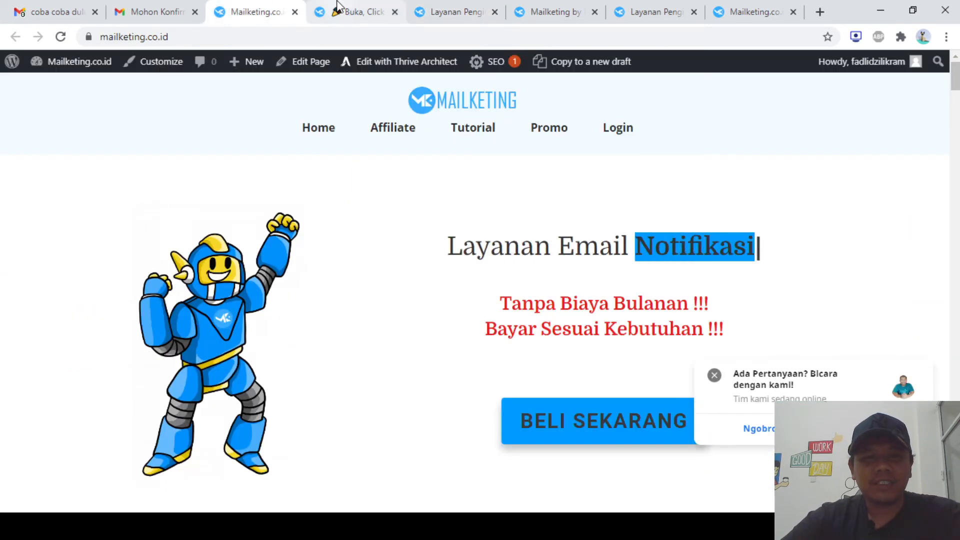
left_click(337, 11)
scroll(255, 242, "up", 2)
left_click(160, 7)
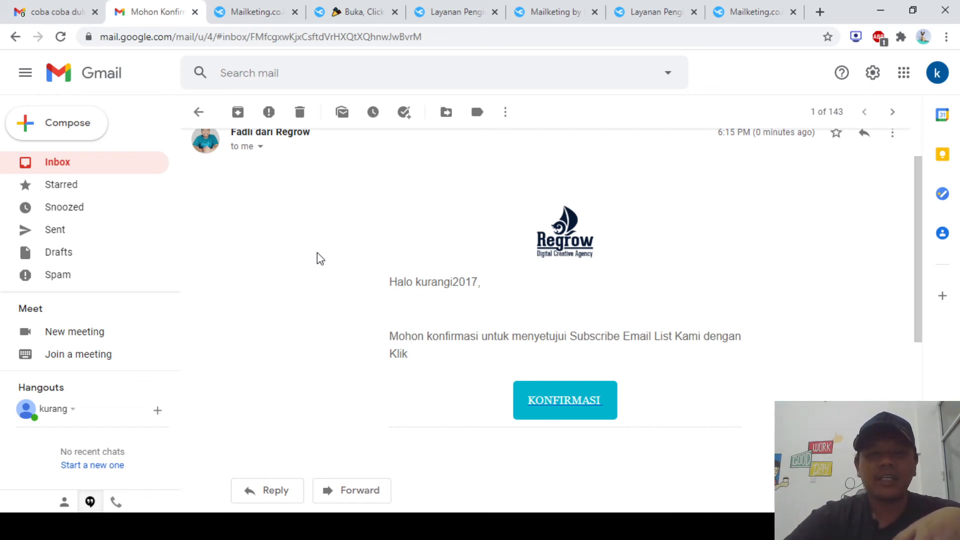
Return to the referral points page and examine the Daftar Hadiah rewards and the Leaderboard
scroll(415, 290, "up", 1)
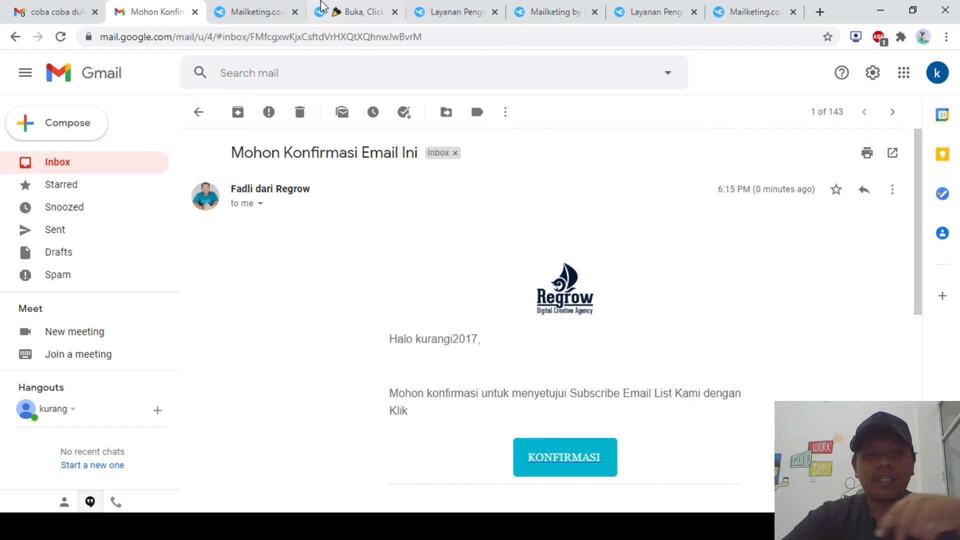
left_click(345, 8)
scroll(328, 214, "up", 1)
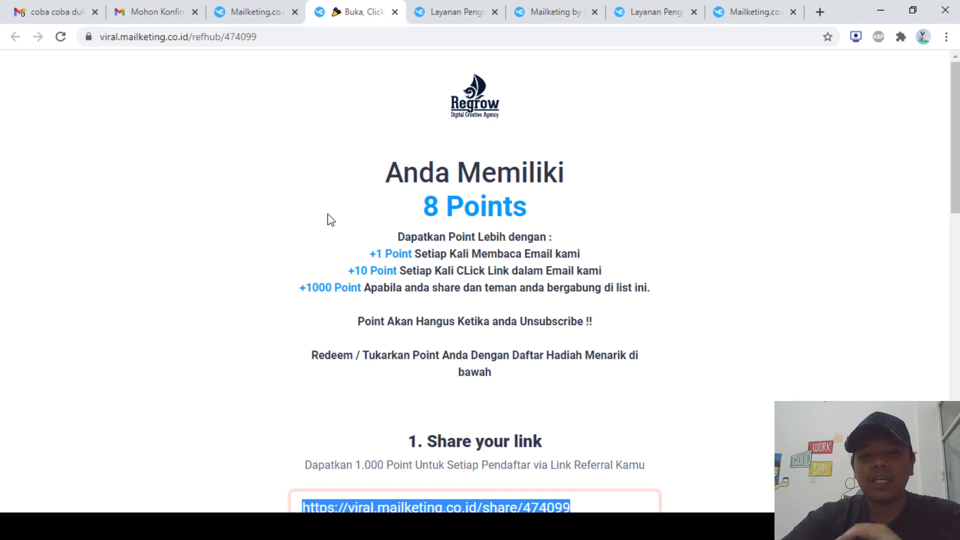
scroll(328, 214, "down", 15)
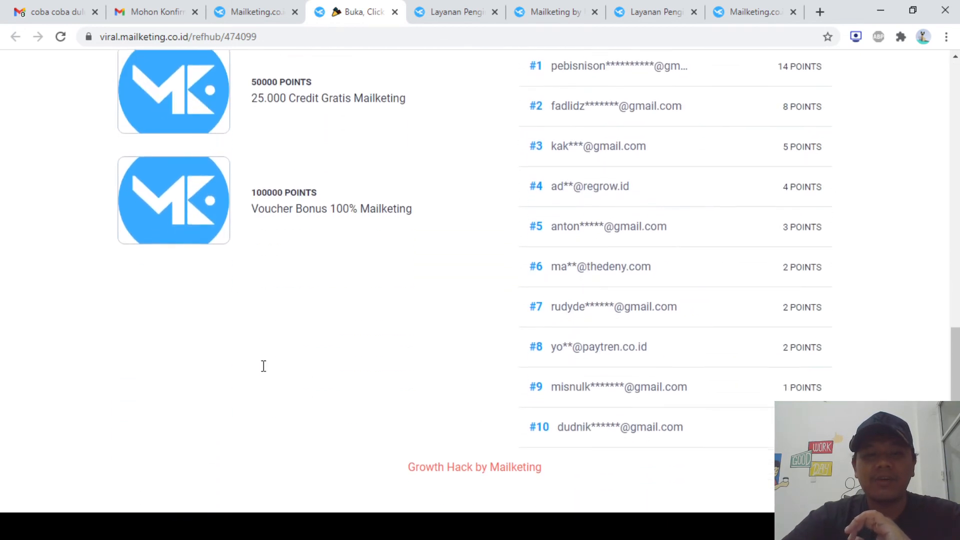
scroll(294, 280, "up", 3)
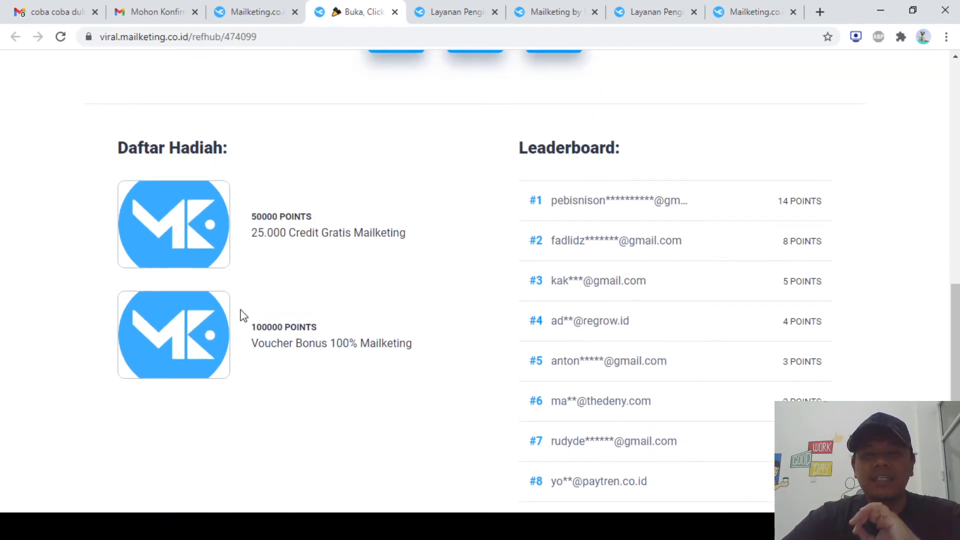
scroll(575, 297, "down", 2)
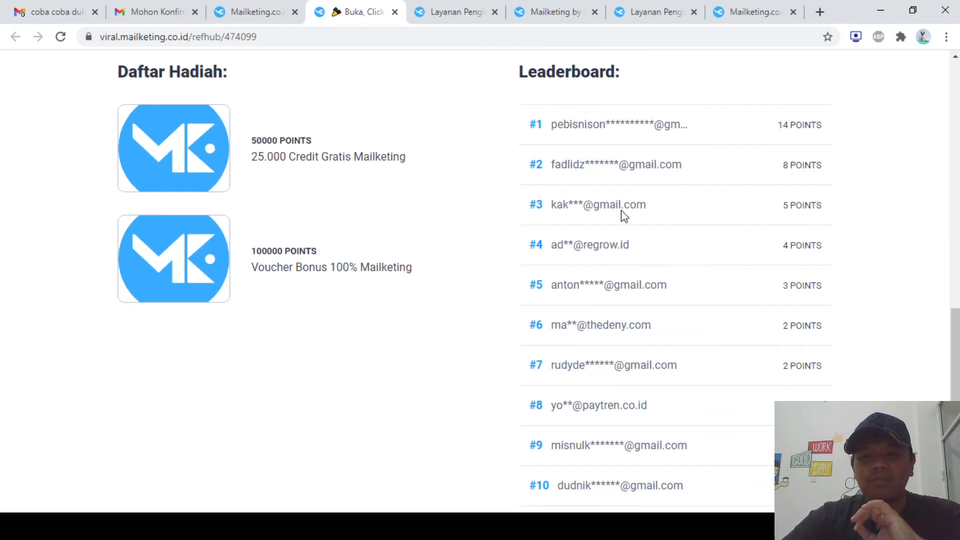
scroll(593, 286, "down", 2)
scroll(594, 292, "up", 3)
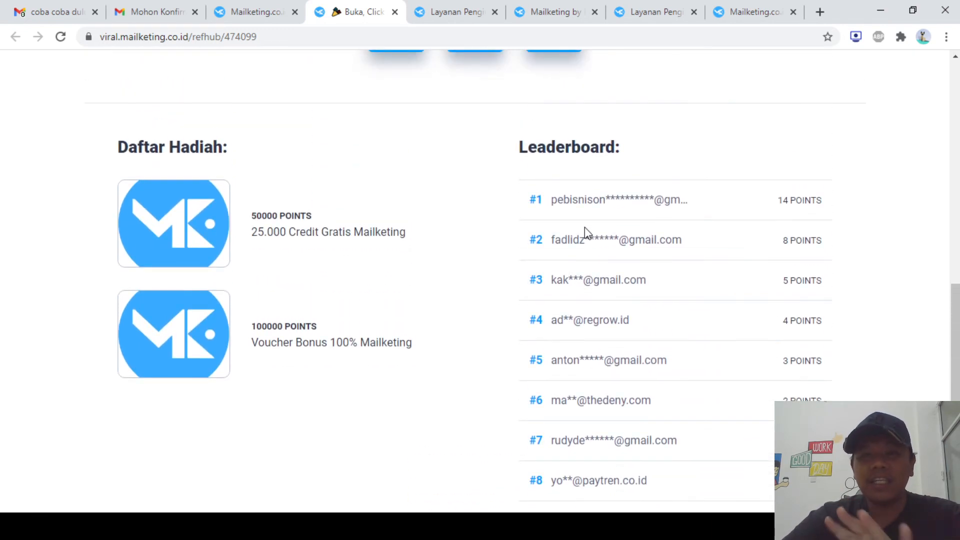
scroll(584, 227, "down", 3)
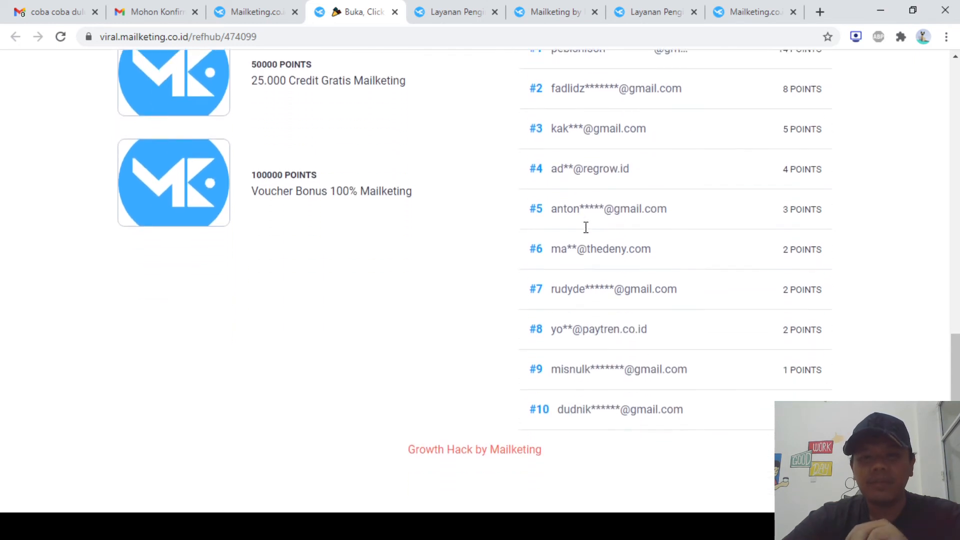
scroll(584, 227, "up", 1)
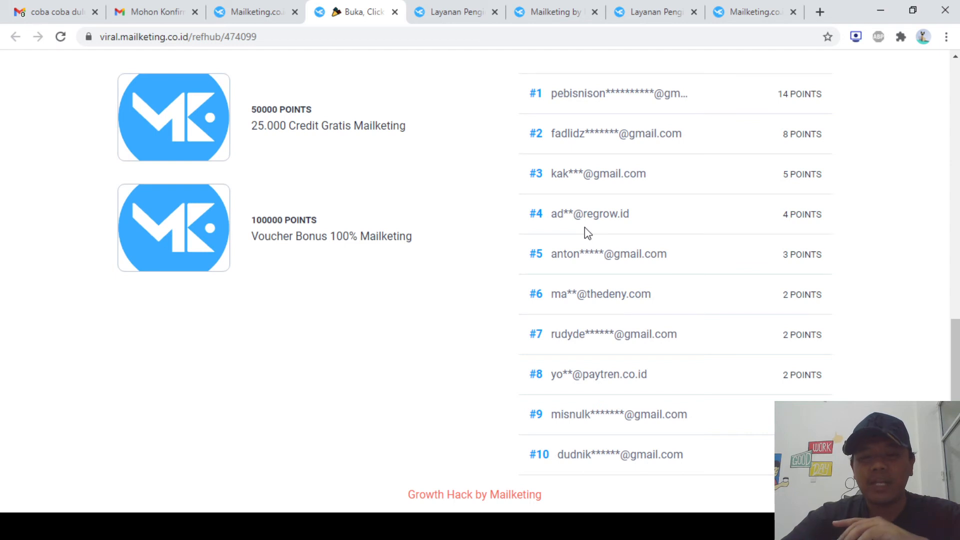
scroll(584, 227, "up", 1)
scroll(586, 231, "down", 1)
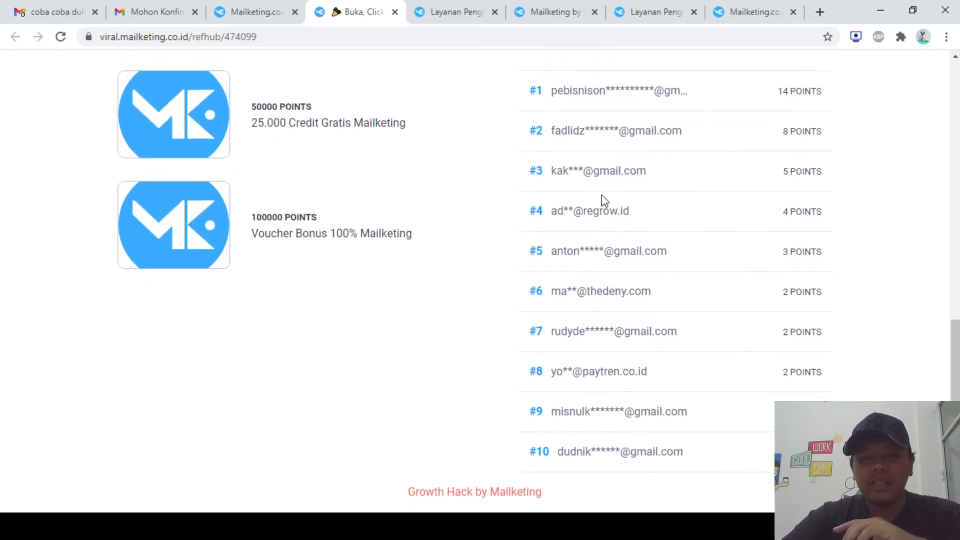
scroll(588, 242, "down", 1)
scroll(589, 247, "up", 1)
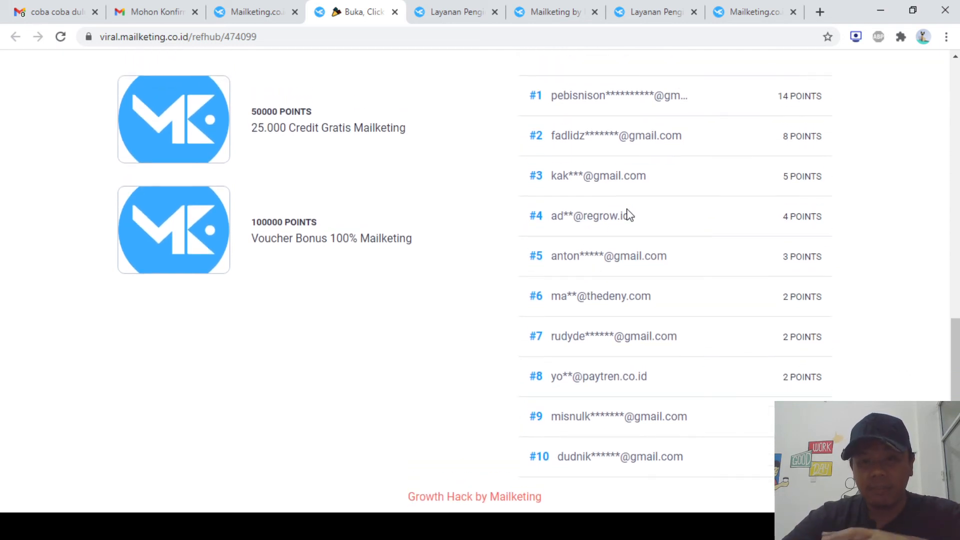
scroll(628, 215, "down", 1)
scroll(630, 214, "up", 1)
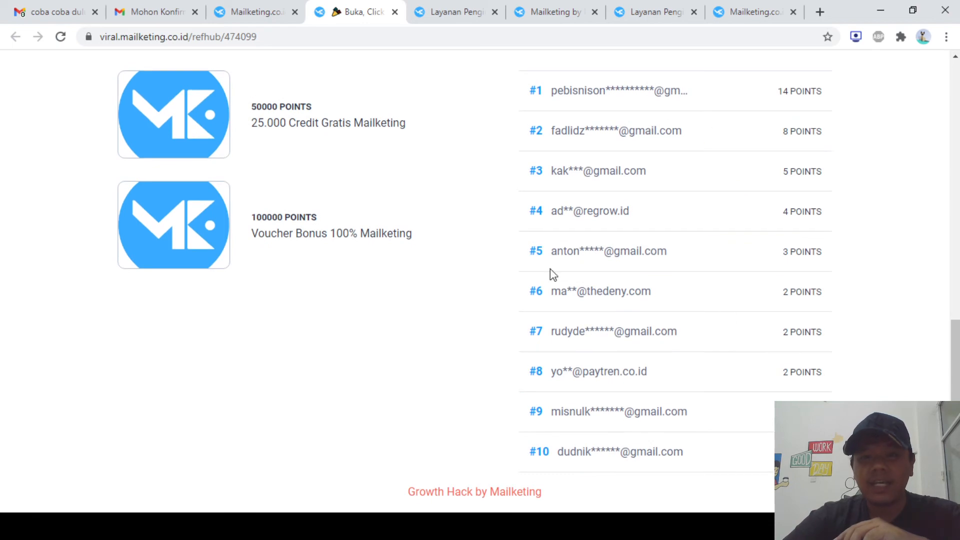
Go back to the head of the referral page and highlight the points total under Anda Memiliki
scroll(544, 339, "up", 3)
scroll(450, 244, "up", 11)
scroll(373, 340, "down", 3)
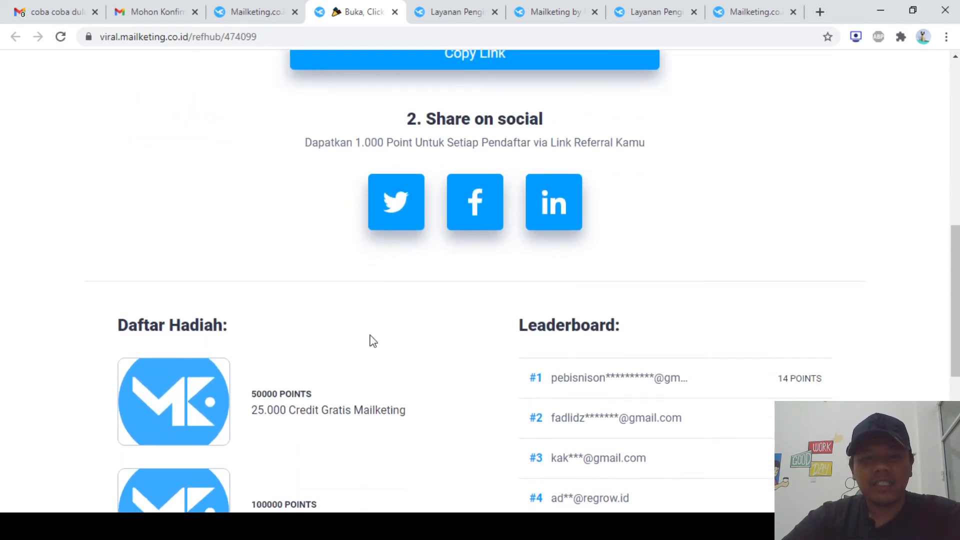
scroll(344, 327, "up", 15)
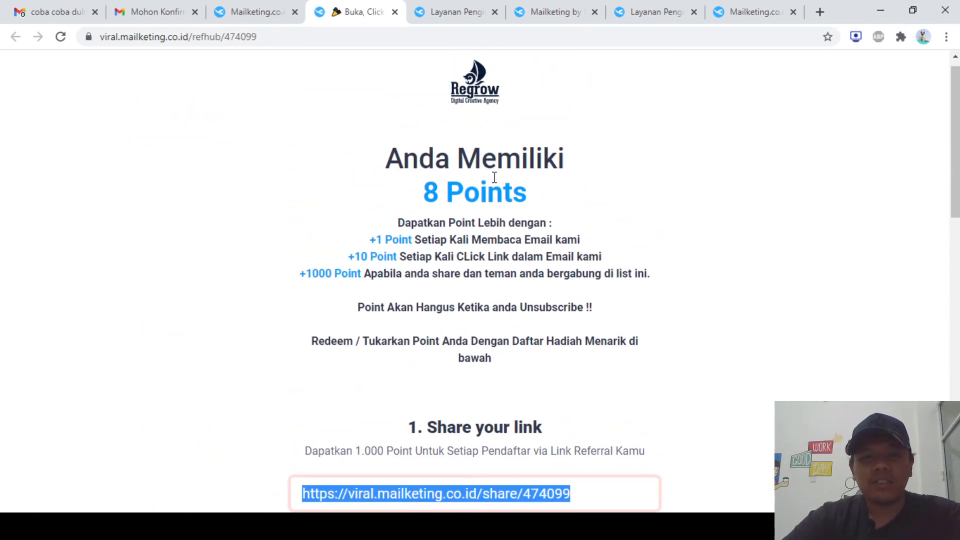
triple_click(470, 195)
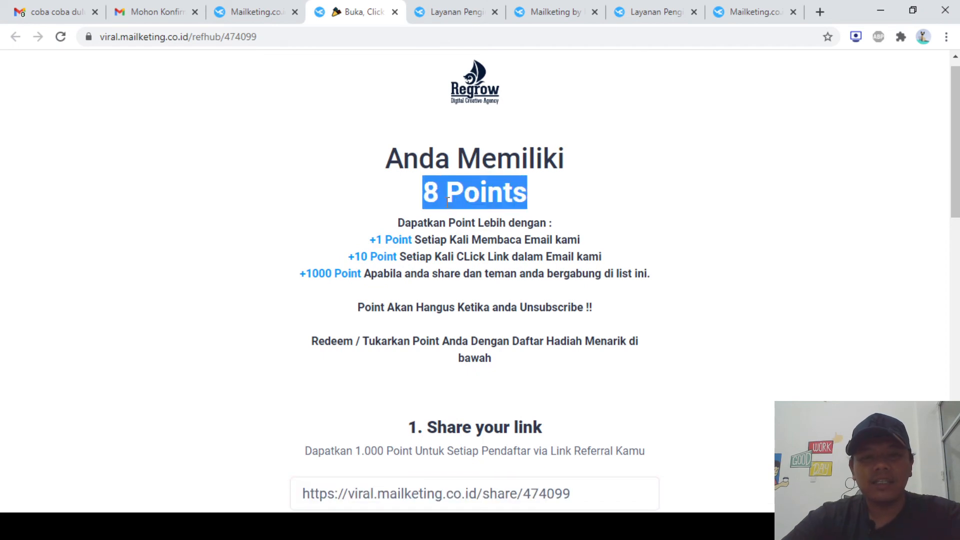
Compare the Daftar Hadiah reward thresholds with the points total, highlighting the total again
scroll(208, 388, "down", 16)
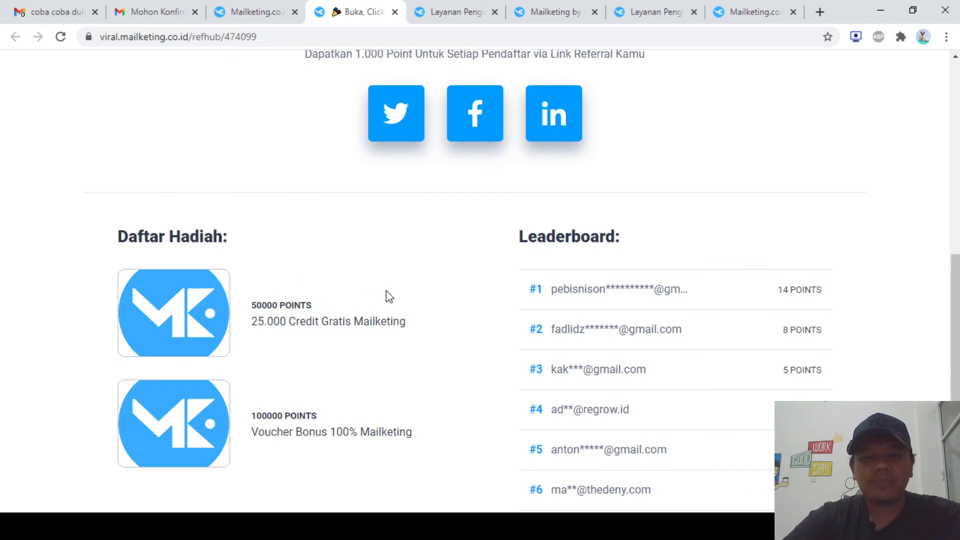
scroll(389, 297, "up", 3)
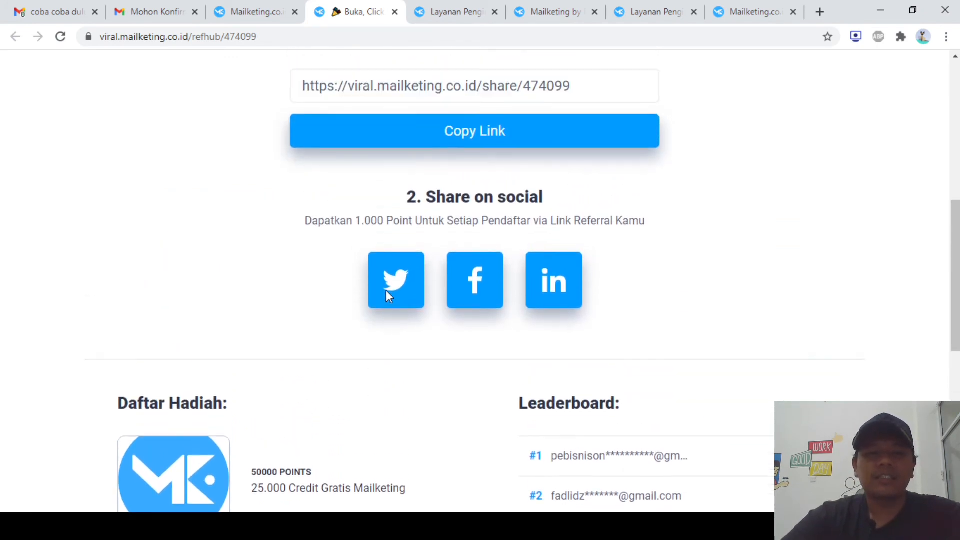
scroll(375, 326, "down", 4)
scroll(391, 296, "up", 4)
scroll(391, 298, "down", 2)
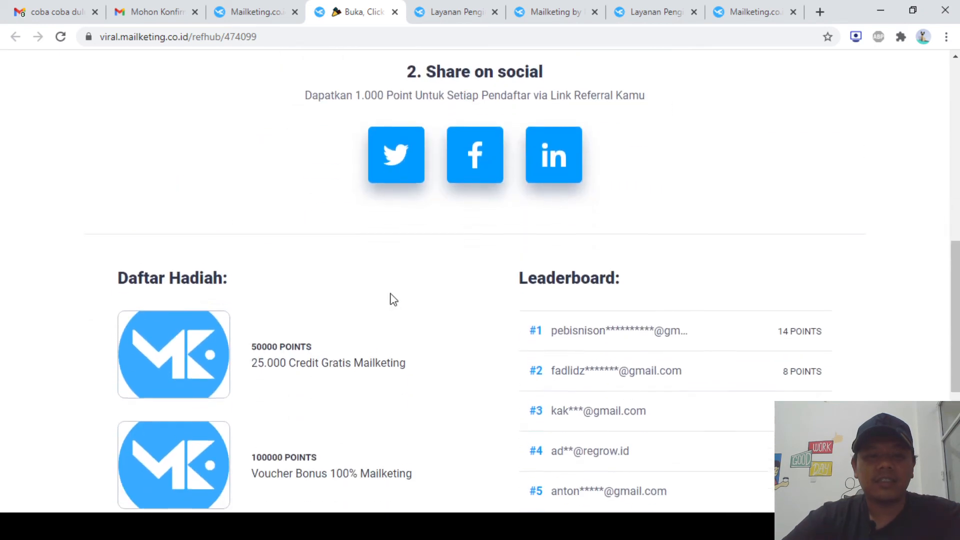
scroll(363, 331, "up", 10)
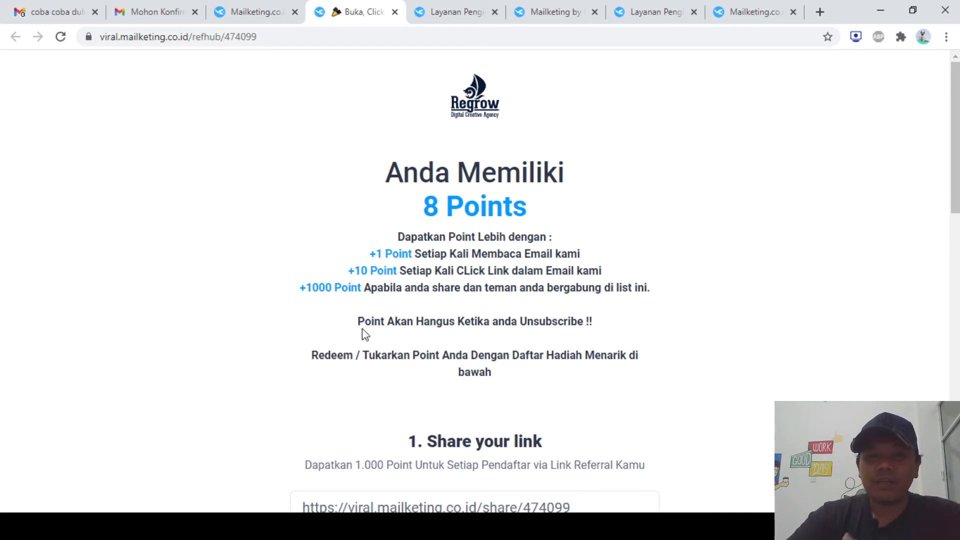
left_click_drag(421, 206, 548, 215)
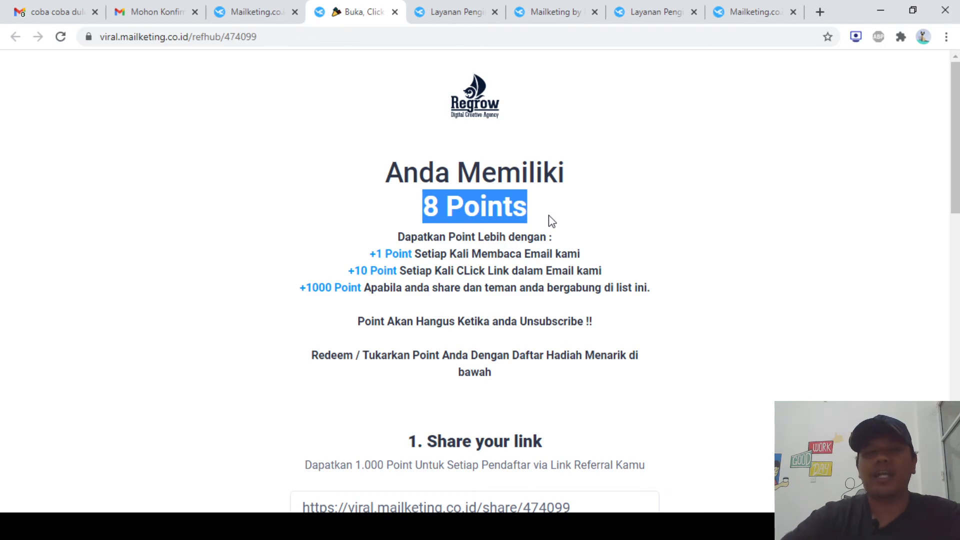
scroll(548, 215, "down", 10)
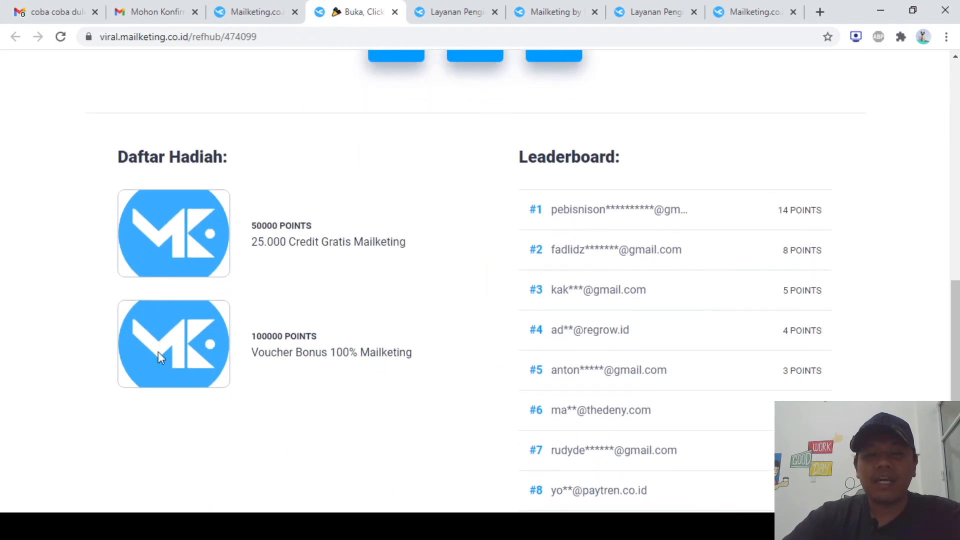
scroll(332, 328, "up", 10)
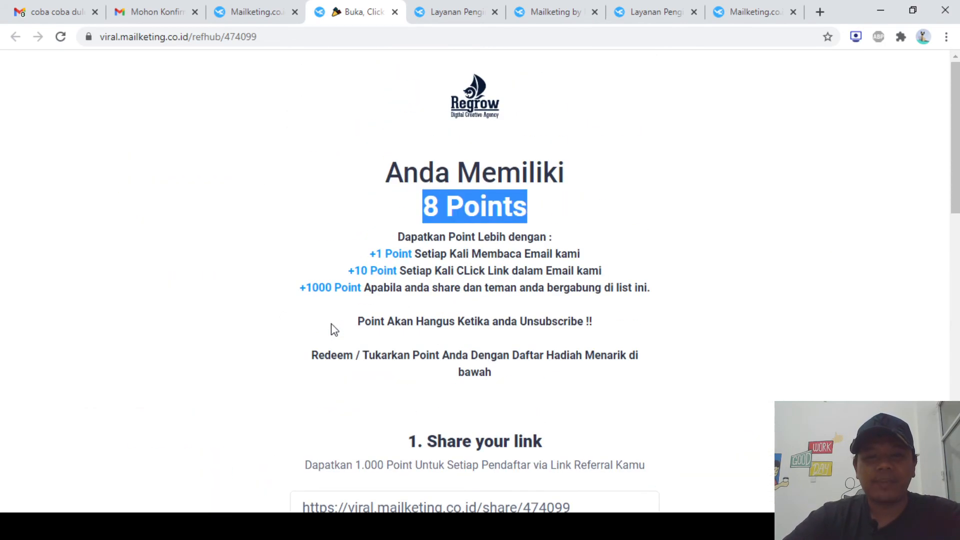
Highlight the "2. Share on social" heading, try the Facebook share option and return to the referral points page
scroll(335, 330, "down", 7)
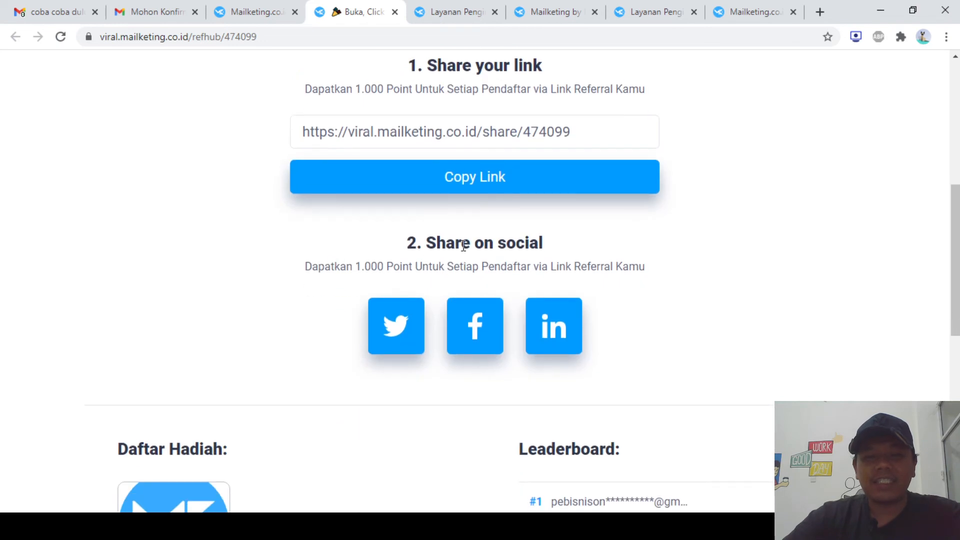
triple_click(464, 245)
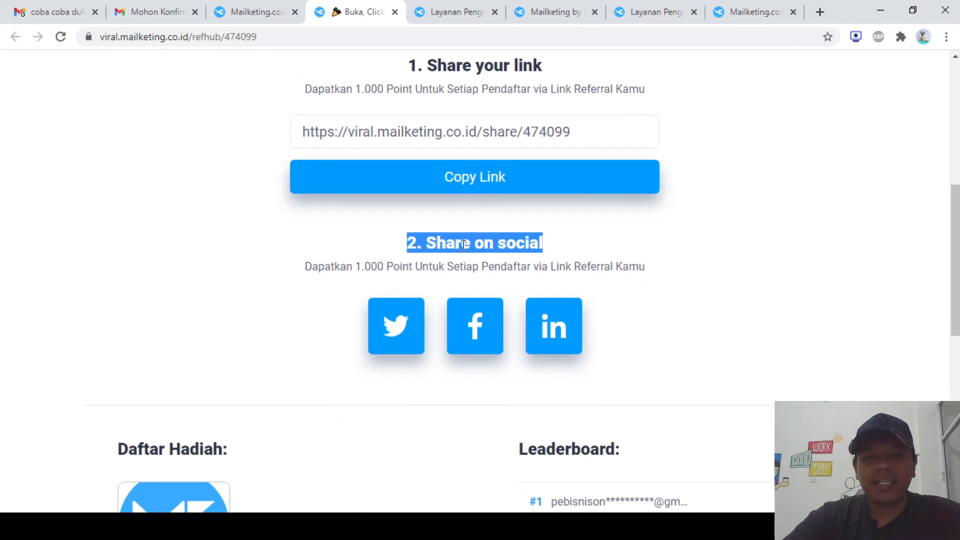
left_click(485, 325)
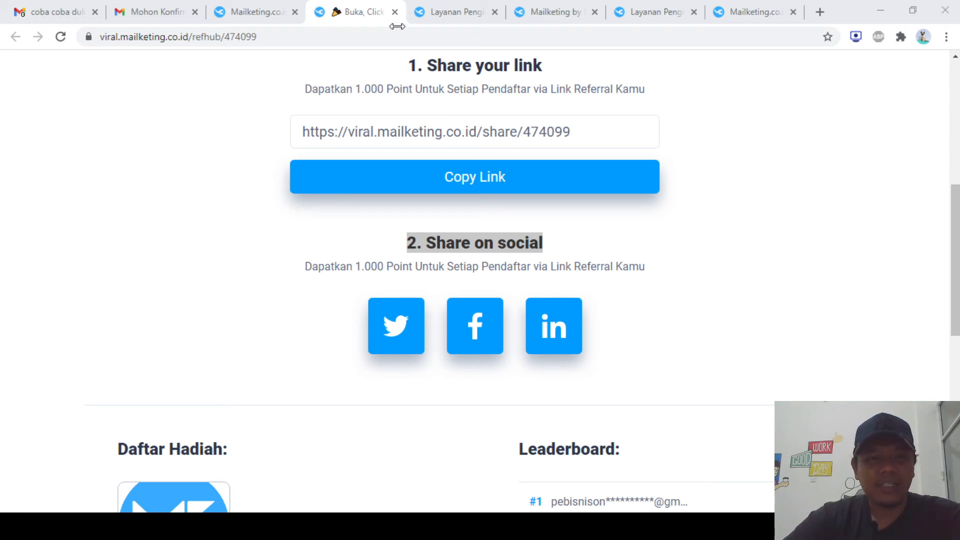
left_click(387, 14)
Review the point-earning rules together with the link and social sharing sections
scroll(235, 249, "up", 6)
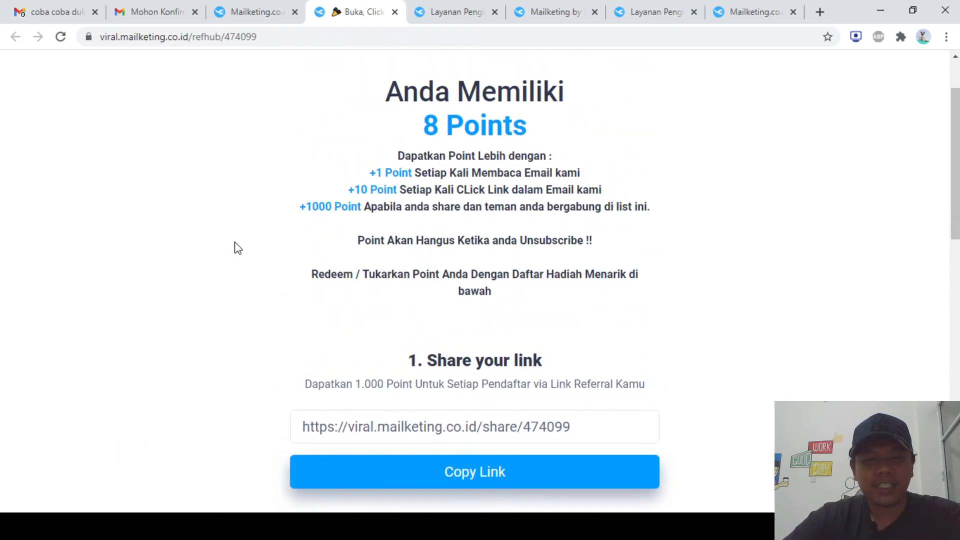
scroll(229, 316, "down", 7)
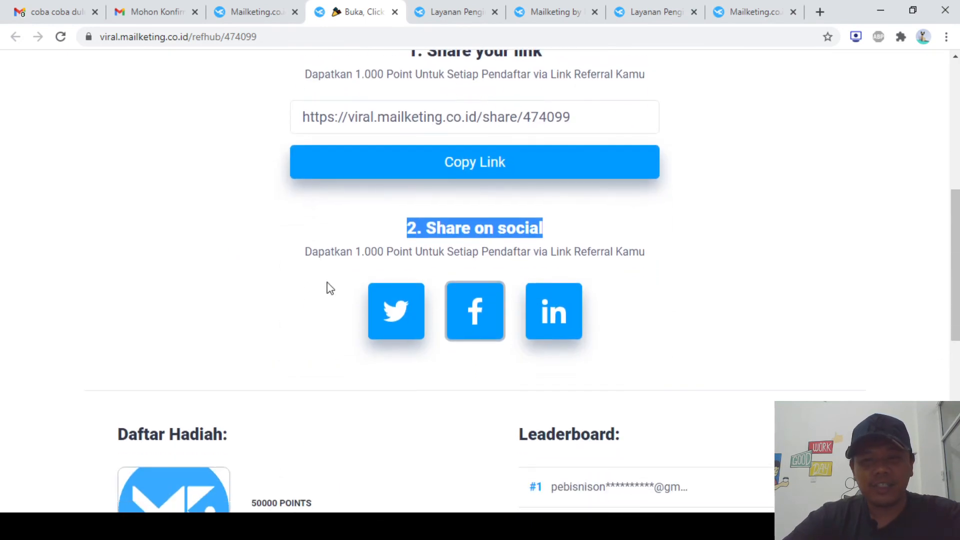
scroll(330, 280, "up", 8)
scroll(341, 270, "down", 7)
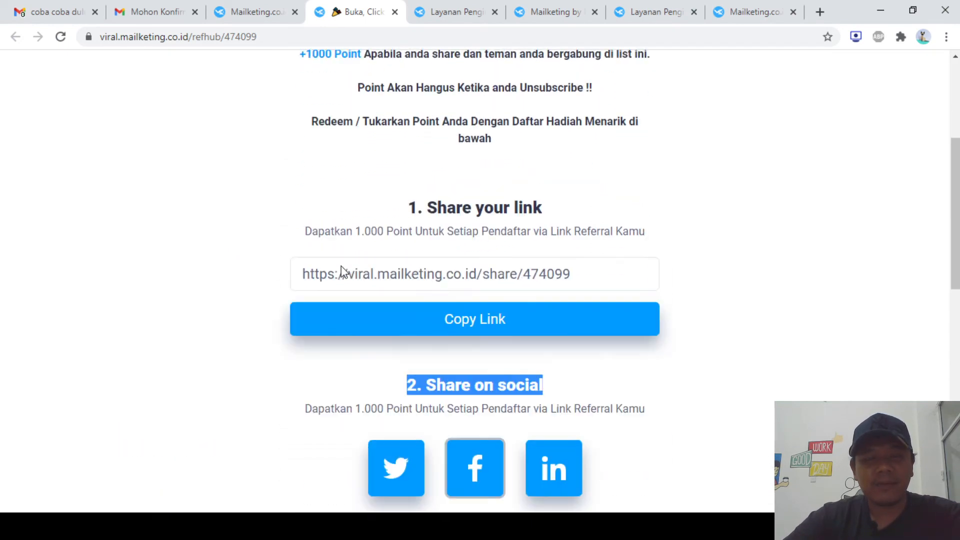
scroll(263, 355, "up", 7)
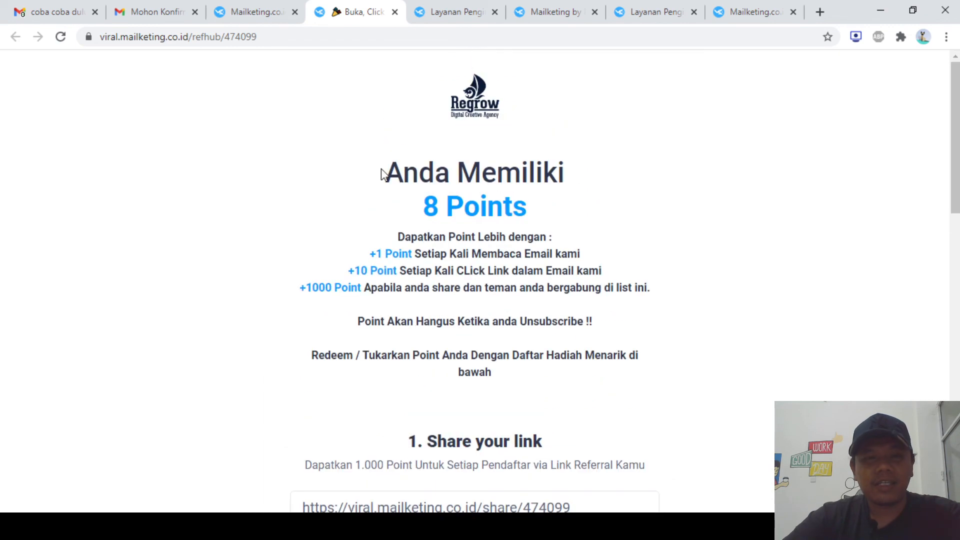
scroll(395, 374, "down", 2)
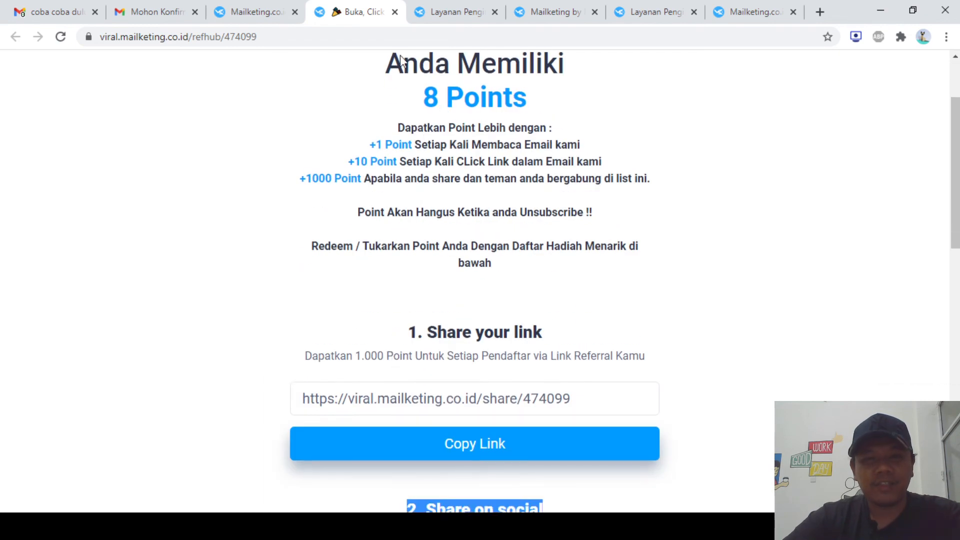
Leave the opened newsletter for the Gmail inbox of the first account, and return to the referral points page
left_click(55, 2)
left_click(107, 163)
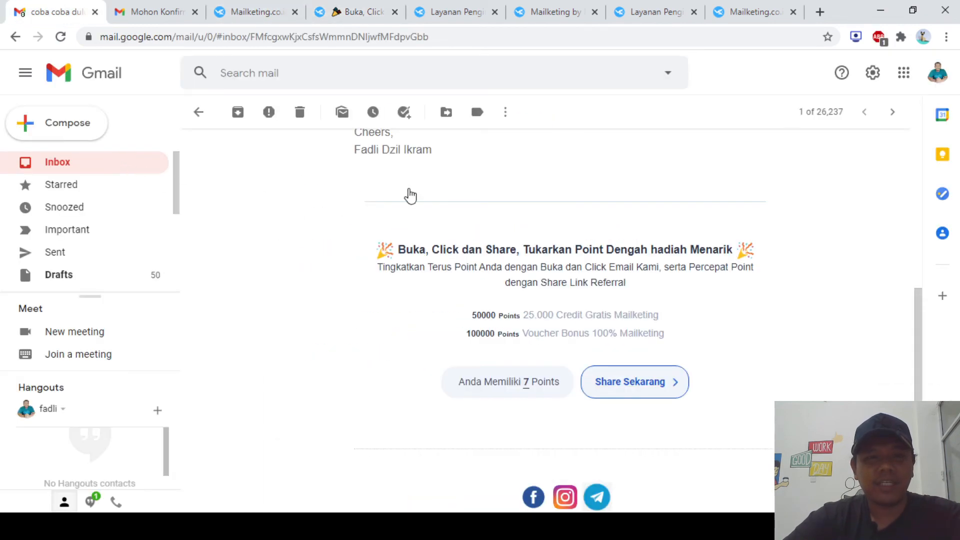
left_click(351, 11)
scroll(458, 230, "down", 2)
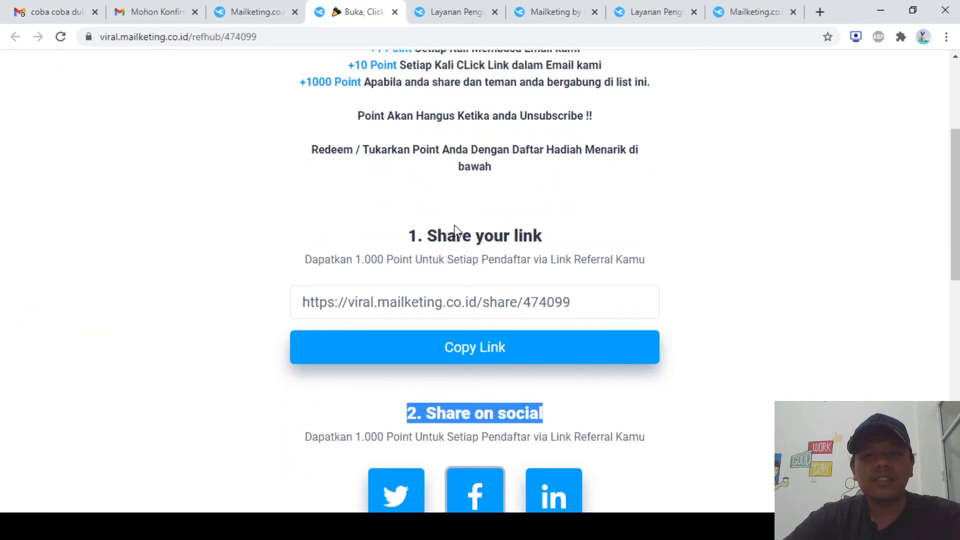
Highlight the referral URL under "1. Share your link"
scroll(470, 216, "up", 2)
scroll(441, 280, "down", 1)
left_click(575, 350)
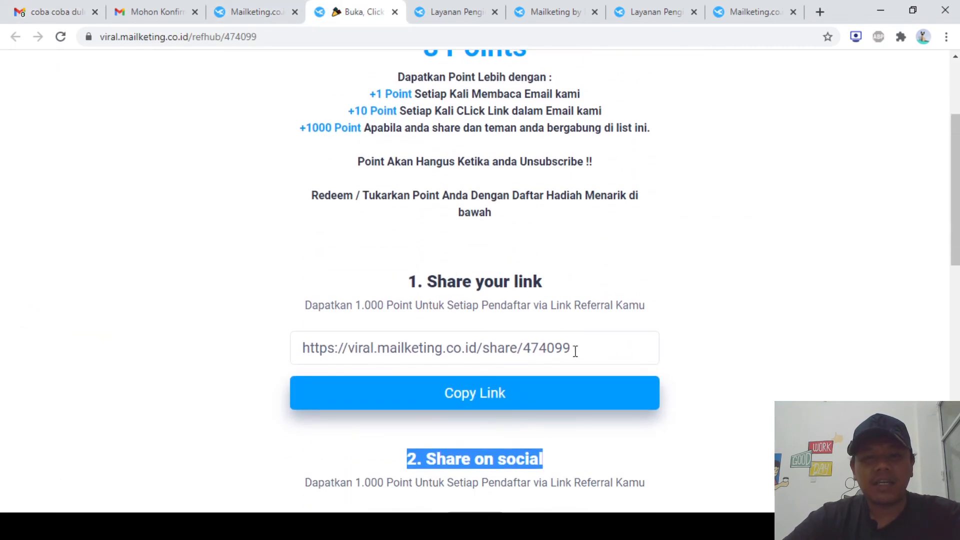
triple_click(580, 353)
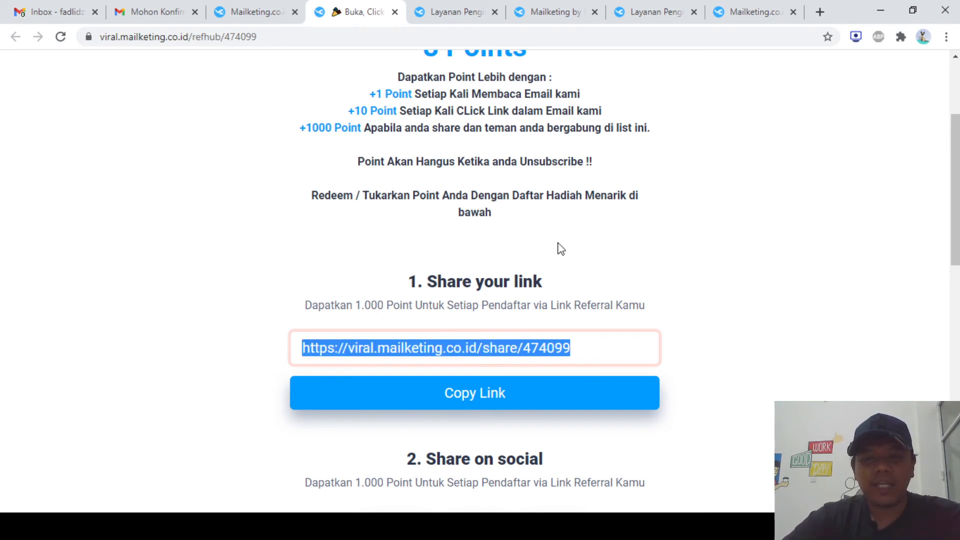
Highlight the rule "Point Akan Hangus Ketika anda Unsubscribe !!" among the point-earning rules
scroll(559, 260, "down", 5)
scroll(551, 334, "up", 5)
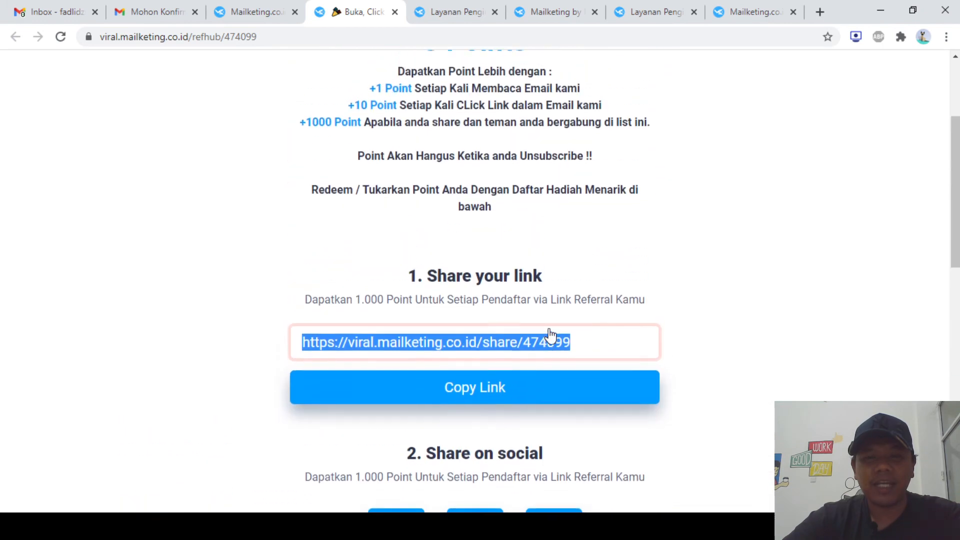
scroll(450, 221, "up", 1)
triple_click(448, 226)
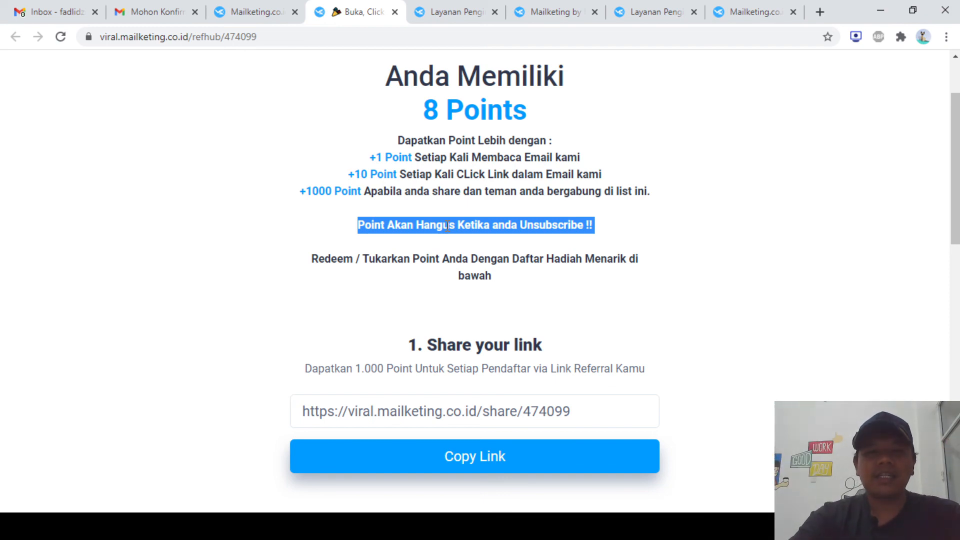
Review the referral points page again, from the point-earning rules through the sharing sections to the reward list and leaderboard
scroll(447, 226, "down", 8)
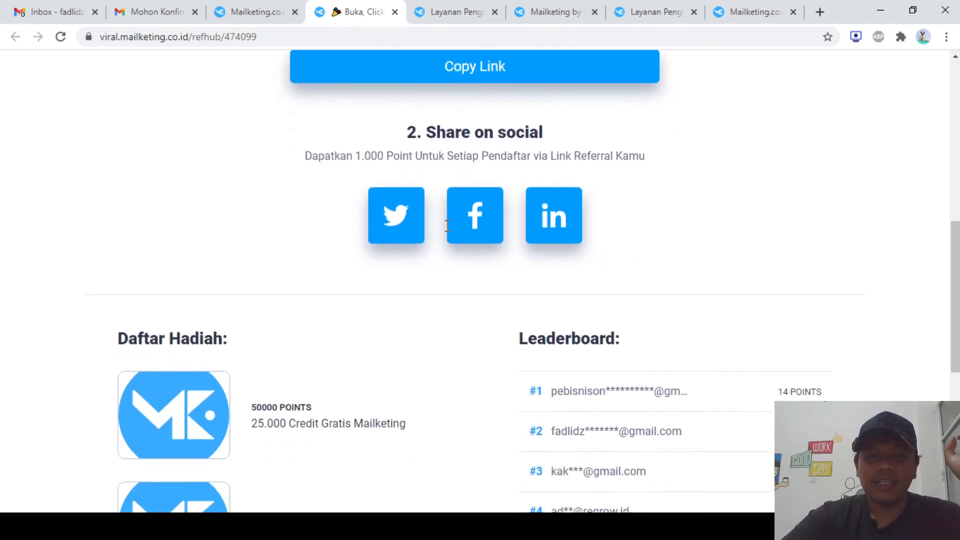
scroll(433, 337, "down", 8)
scroll(434, 338, "up", 5)
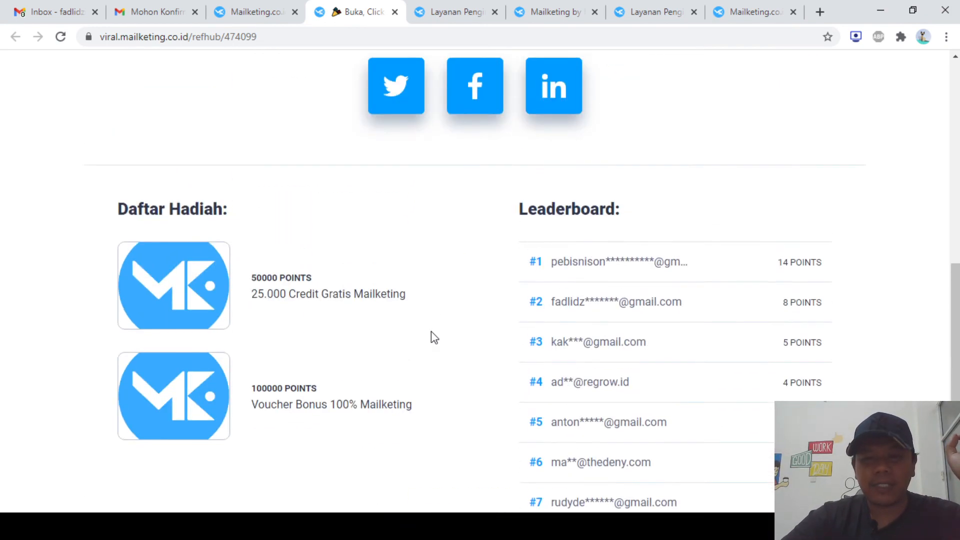
scroll(434, 337, "up", 10)
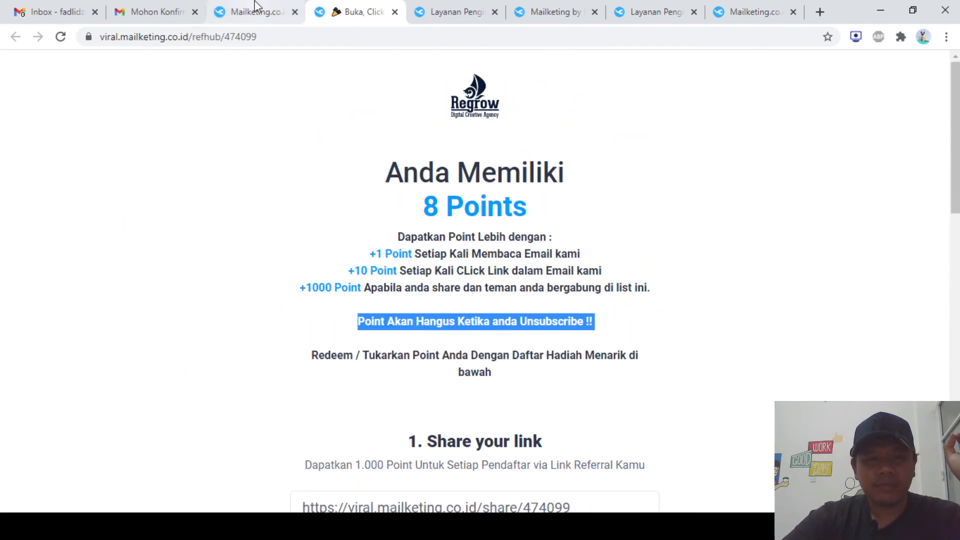
scroll(404, 272, "down", 1)
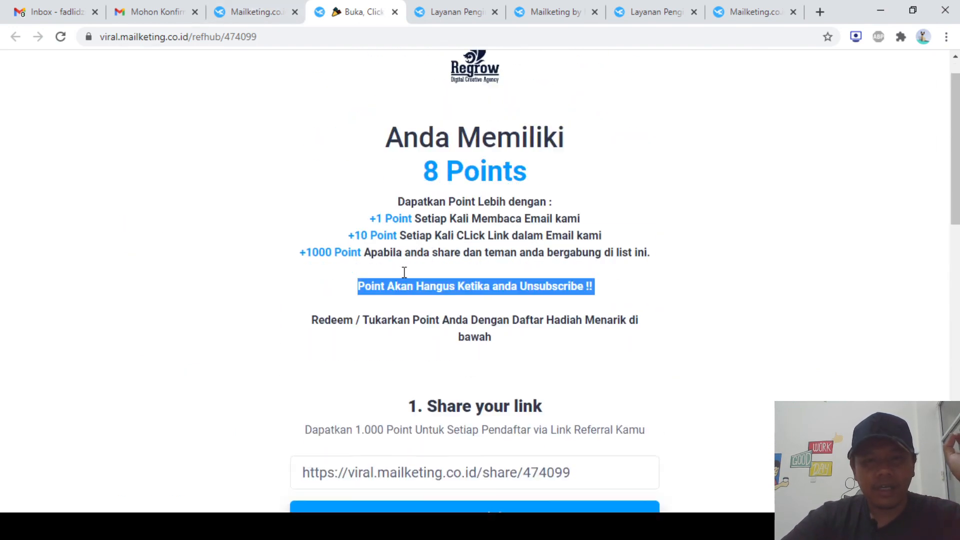
scroll(404, 272, "down", 3)
scroll(403, 272, "up", 3)
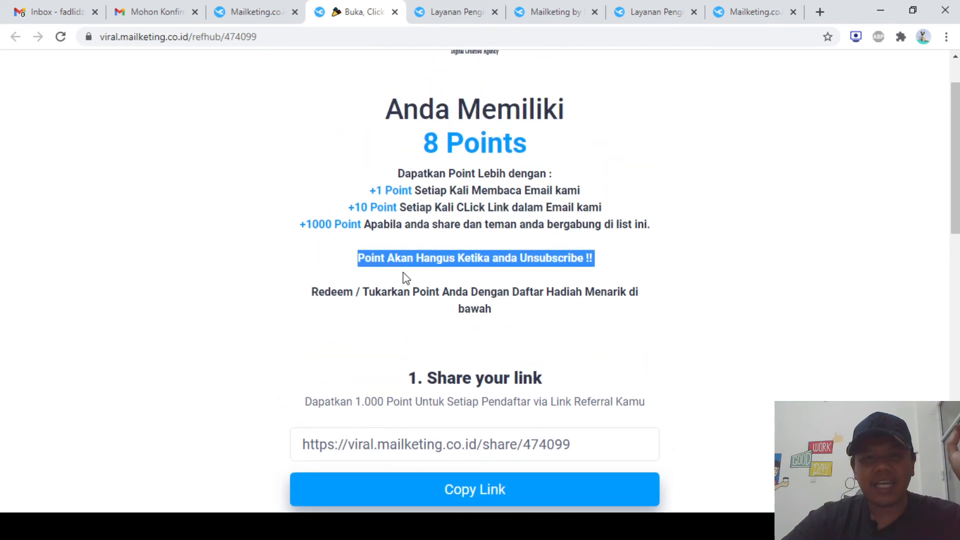
scroll(372, 255, "down", 2)
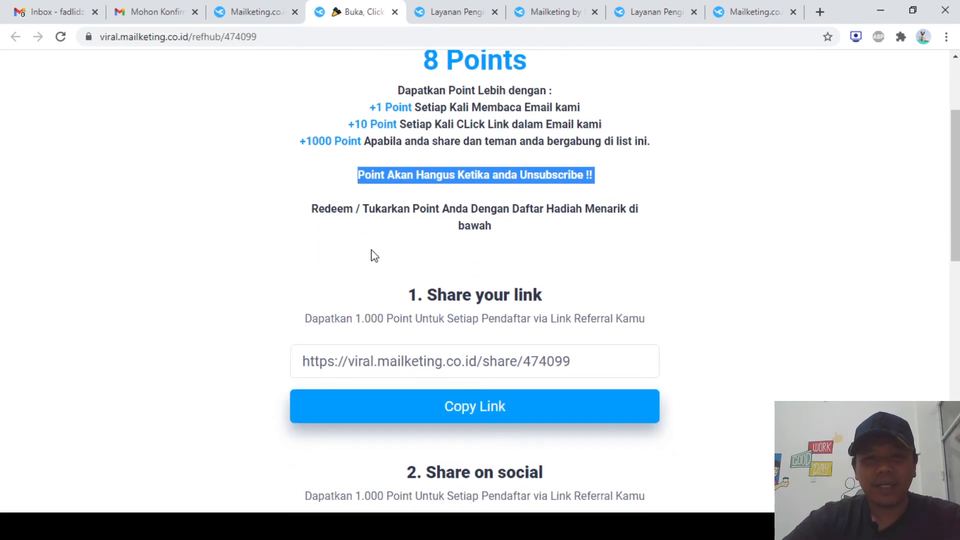
scroll(373, 256, "up", 3)
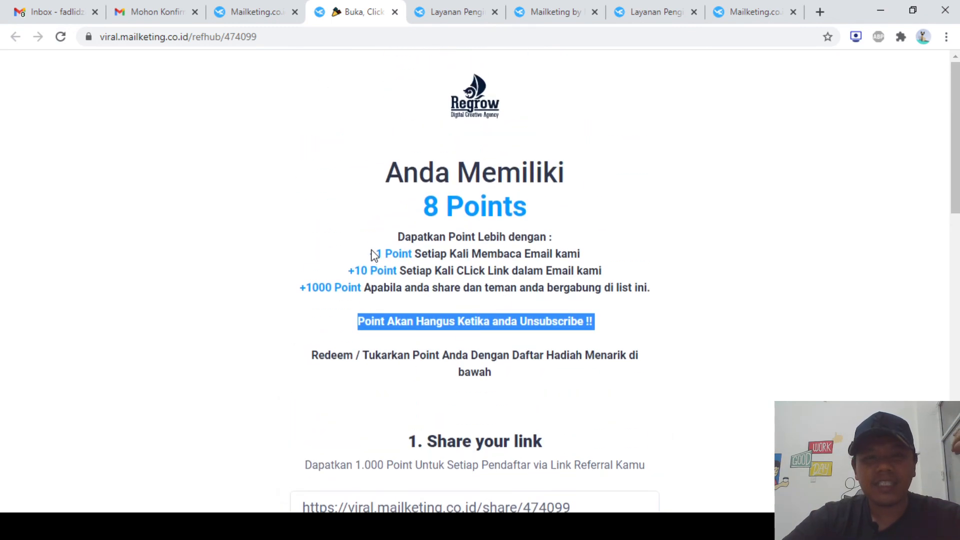
Close the referral points page, the "Satu Langkah lagi" subscription page and the campaign editor
left_click(396, 12)
left_click(395, 12)
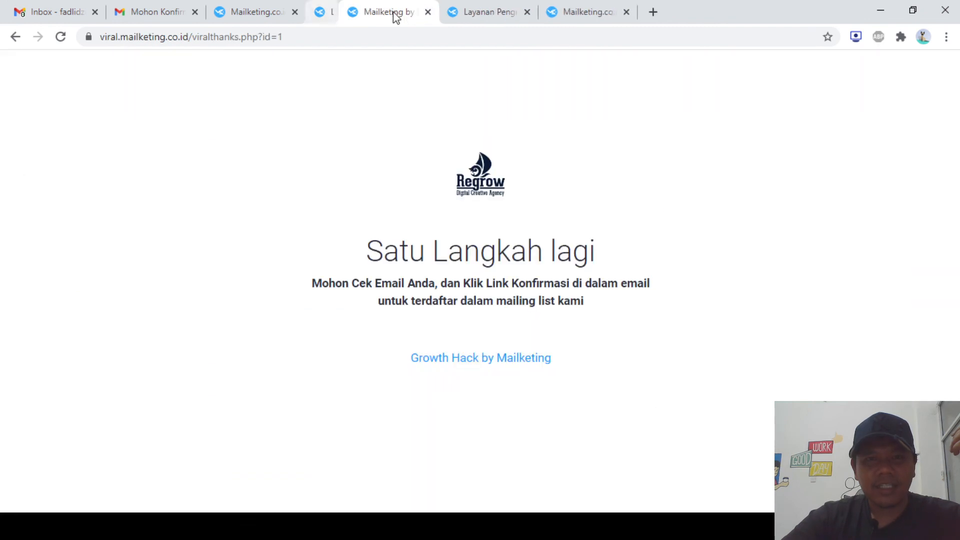
left_click(395, 12)
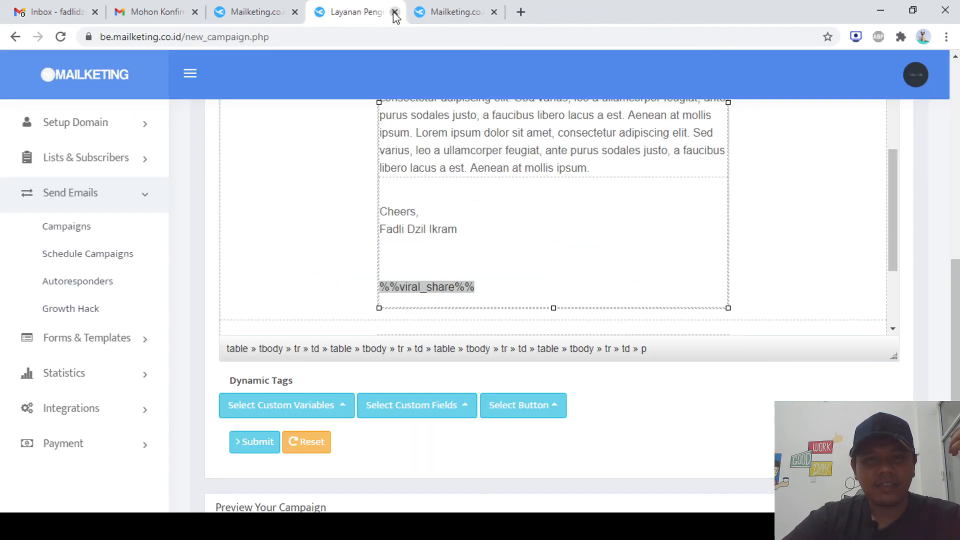
left_click(396, 12)
Open the WordPress dashboard of mailketing.co.id and close the spare tab showing the site's homepage
mouse_move(70, 62)
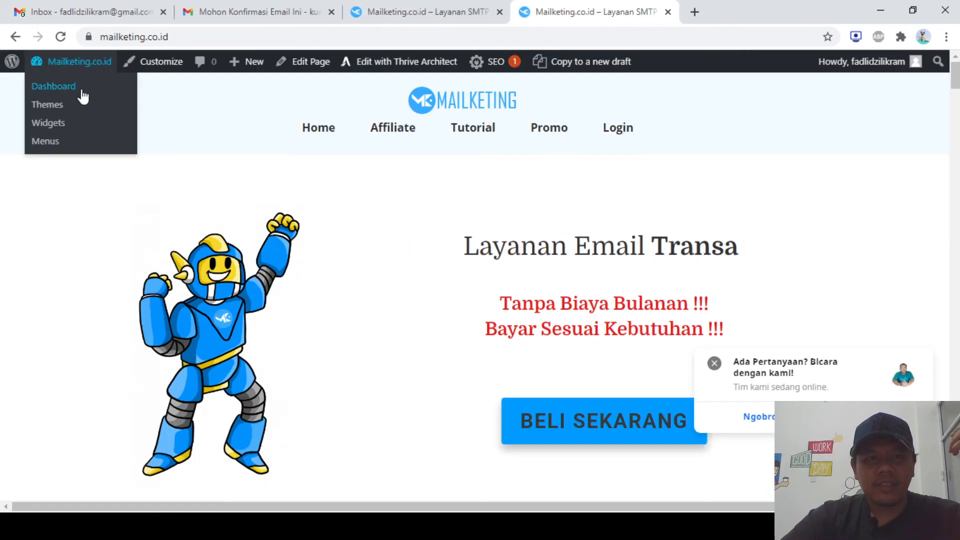
left_click(442, 7)
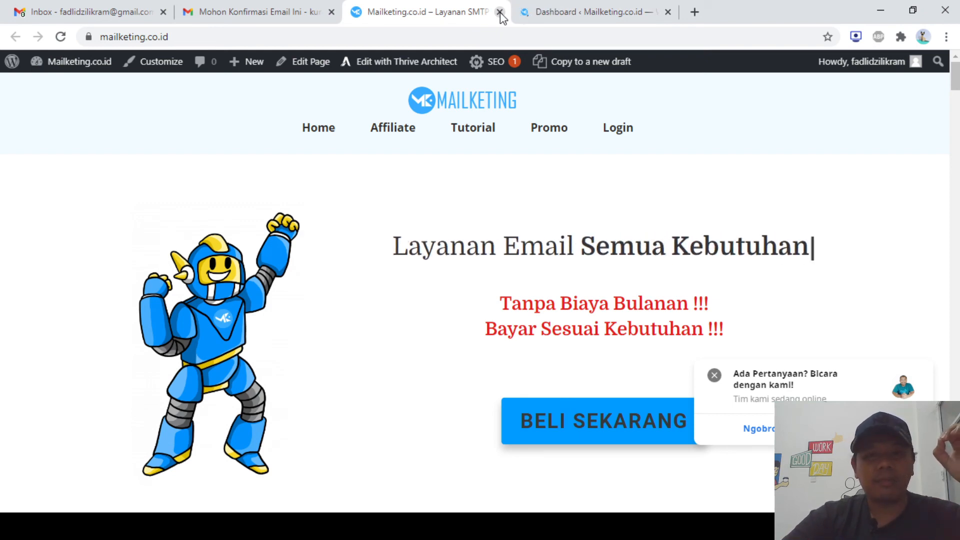
left_click(501, 12)
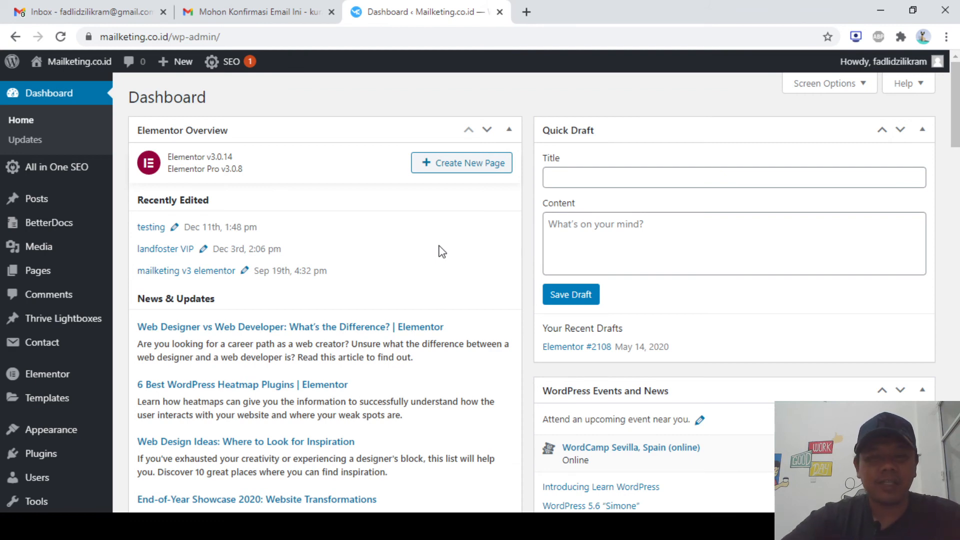
Open the Mailketing SMTP plugin settings in WordPress and go to the Test Send Email form
scroll(20, 390, "down", 8)
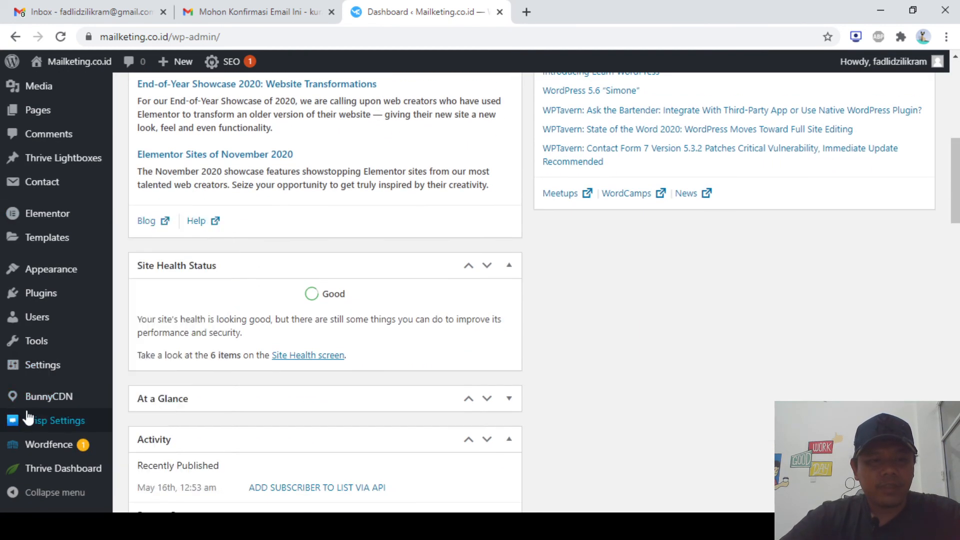
mouse_move(15, 369)
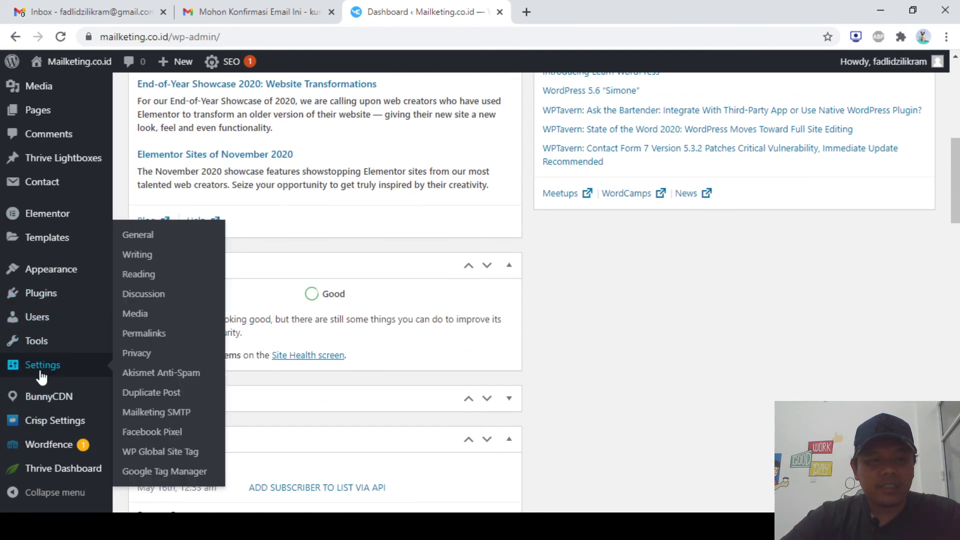
left_click(162, 416)
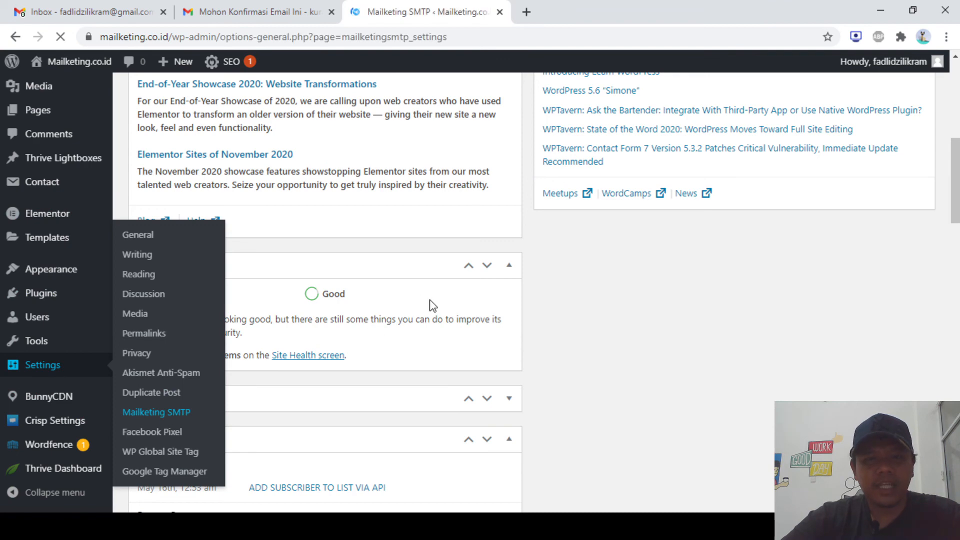
scroll(453, 325, "down", 10)
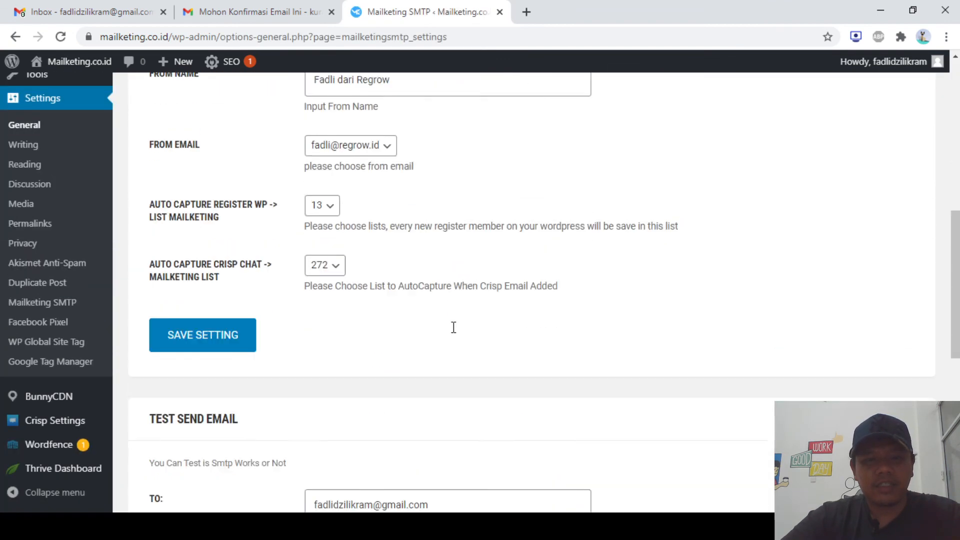
scroll(456, 333, "down", 5)
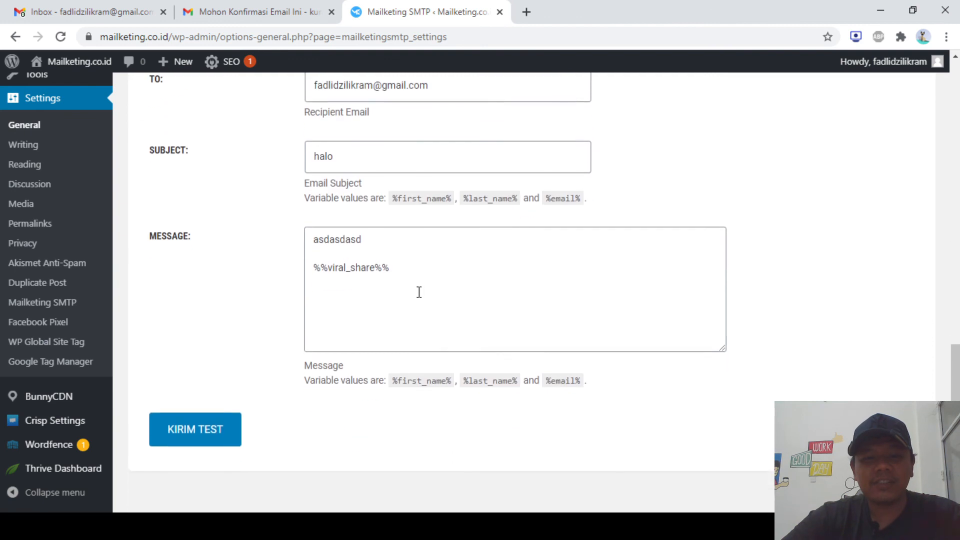
Highlight the %%viral_share%% tag in the message of the test email
left_click(430, 270)
triple_click(430, 270)
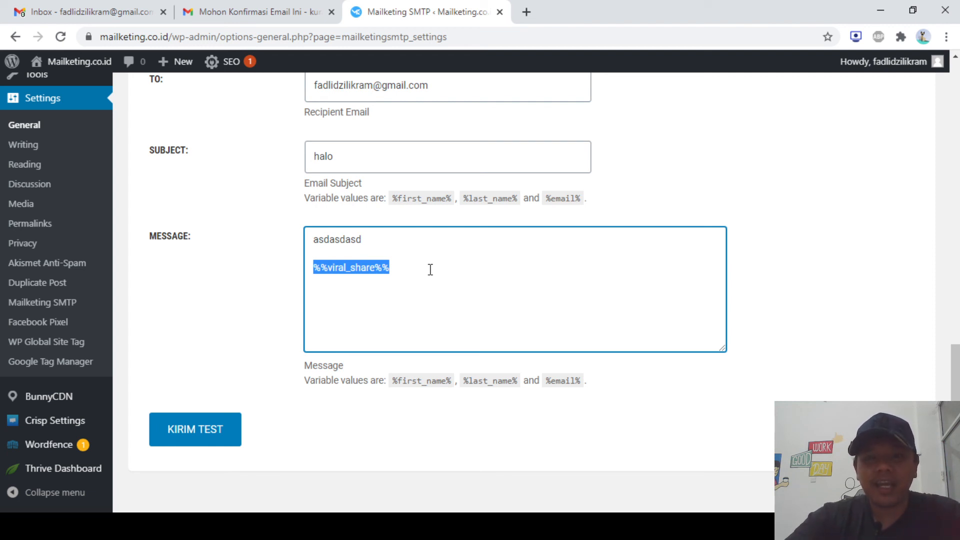
key("shift+Right")
key("shift+Right")
key("shift+Right")
key("shift+Right")
key("shift+Right")
key("shift+Right")
key("shift+Right")
key("shift+Right")
key("shift+Right")
key("shift+Right")
key("shift+Right")
key("shift+Right")
key("shift+Right")
key("shift+Right")
key("shift+Right")
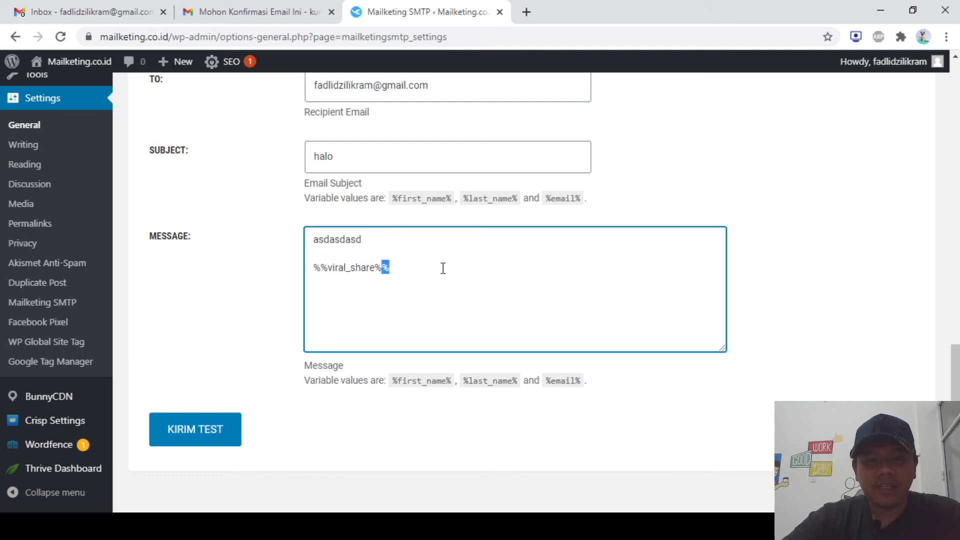
key("shift+Home")
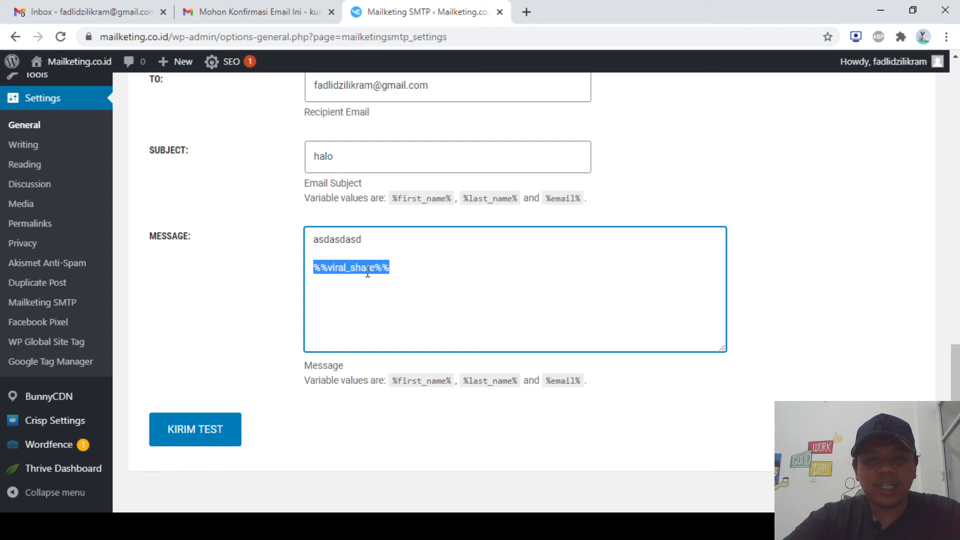
double_click(389, 270)
key("shift+Home")
left_click(435, 260)
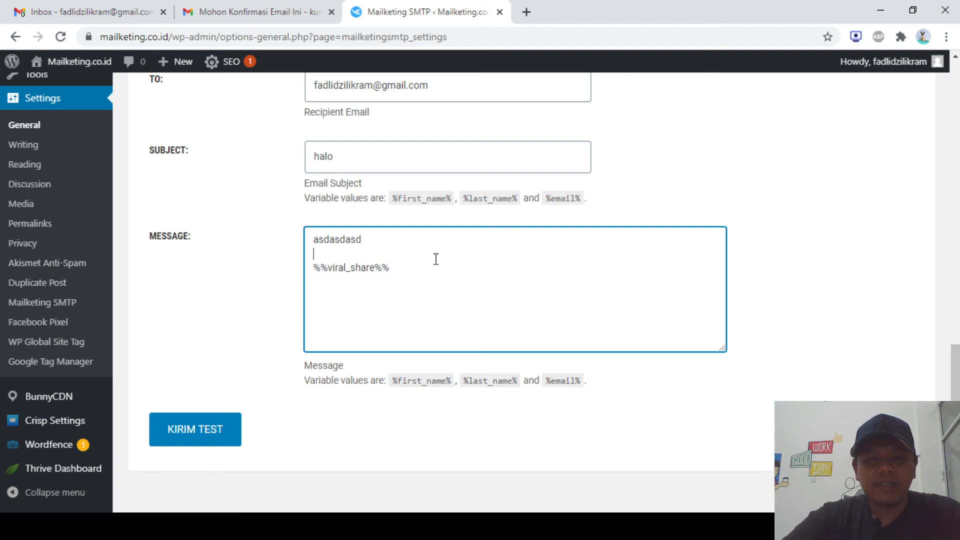
triple_click(426, 271)
scroll(426, 272, "up", 1)
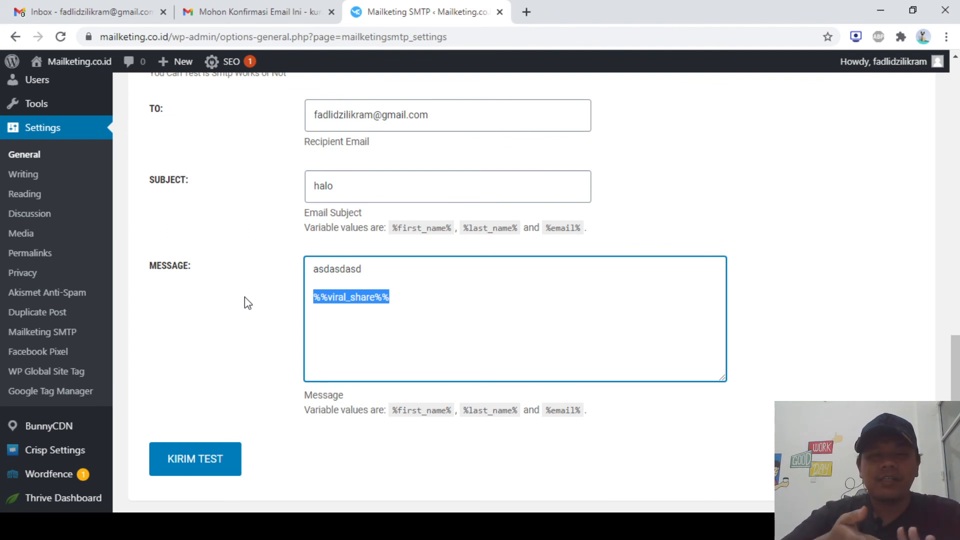
Check the Gmail inbox, then set the test email's subject to "halo kali" and send the test
left_click(90, 11)
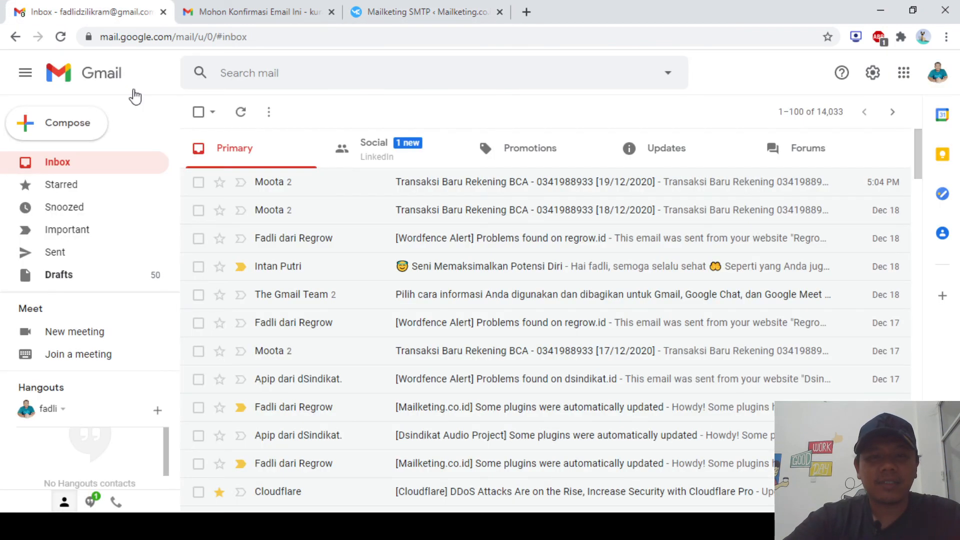
left_click(405, 11)
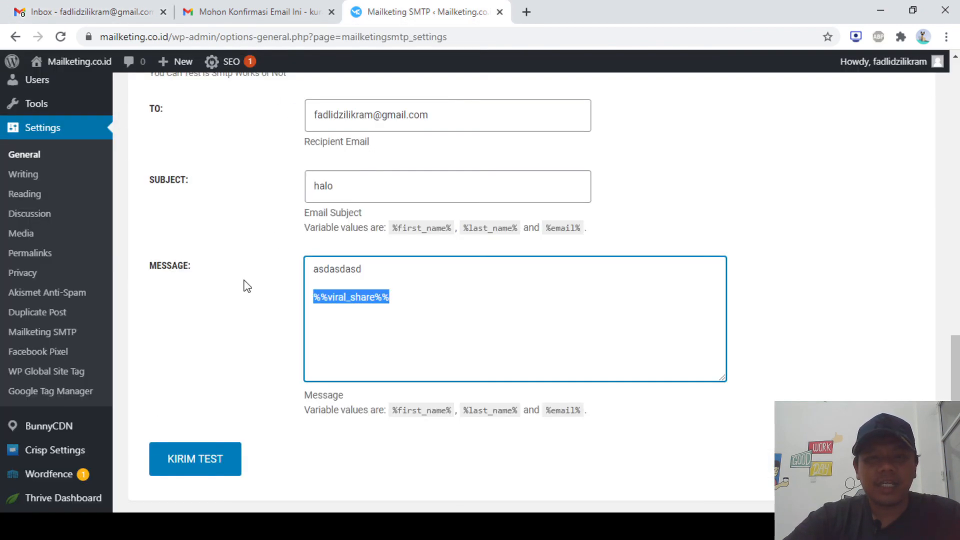
scroll(247, 286, "up", 1)
left_click(391, 204)
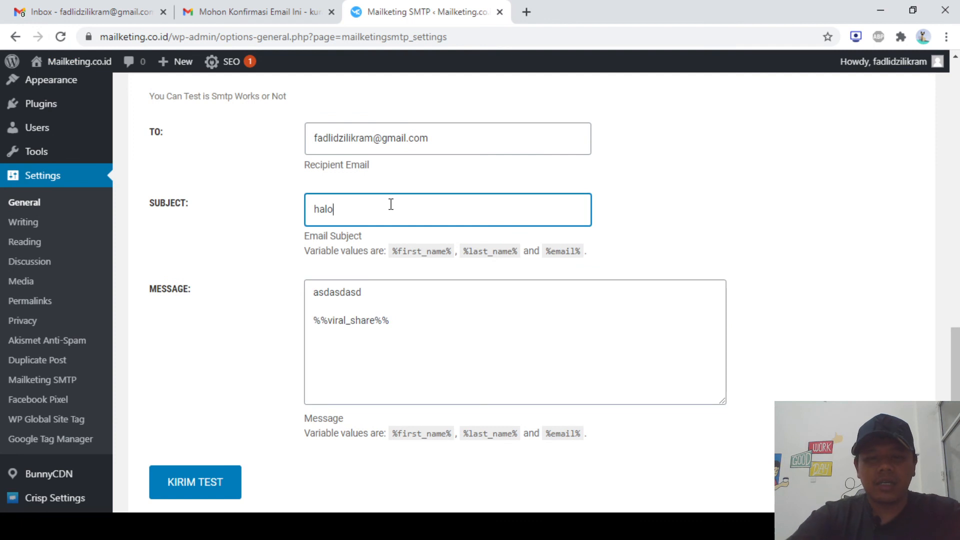
type("kali")
scroll(242, 317, "down", 3)
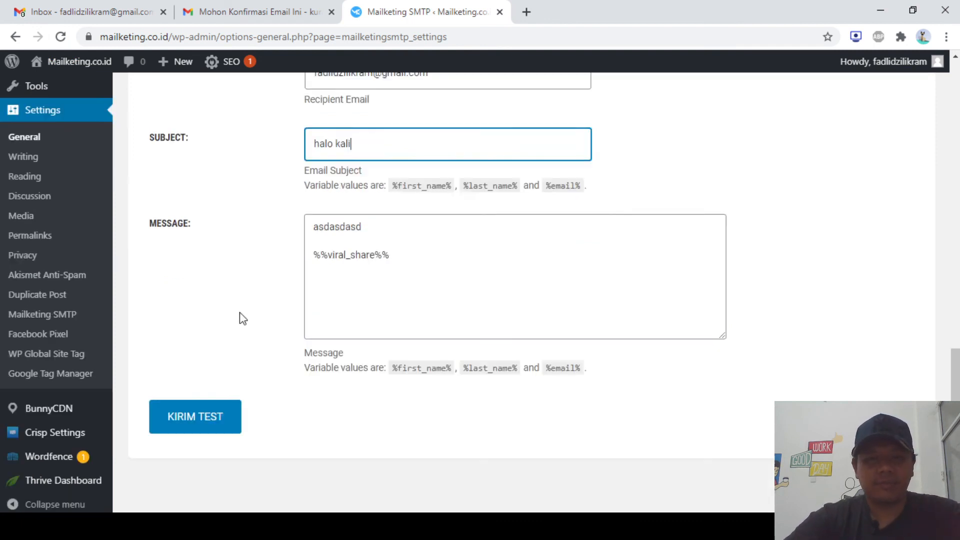
left_click(190, 425)
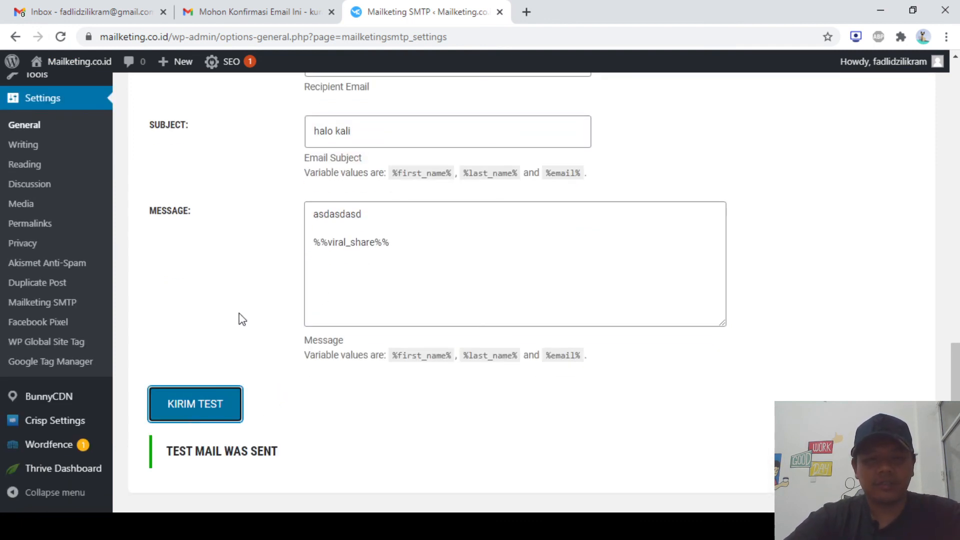
Close the confirmation email tab, refresh the Gmail inbox and open the "halo kali" message
left_click(88, 6)
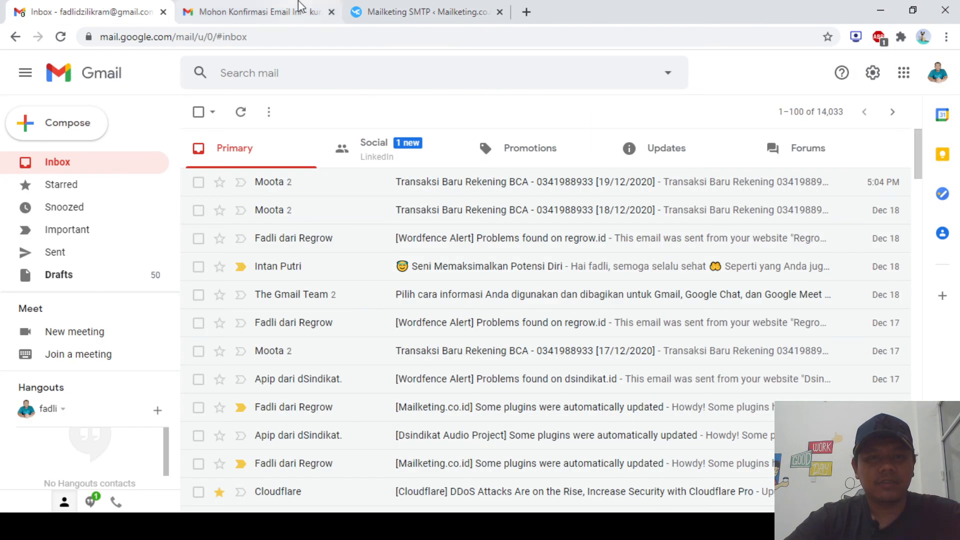
left_click(331, 12)
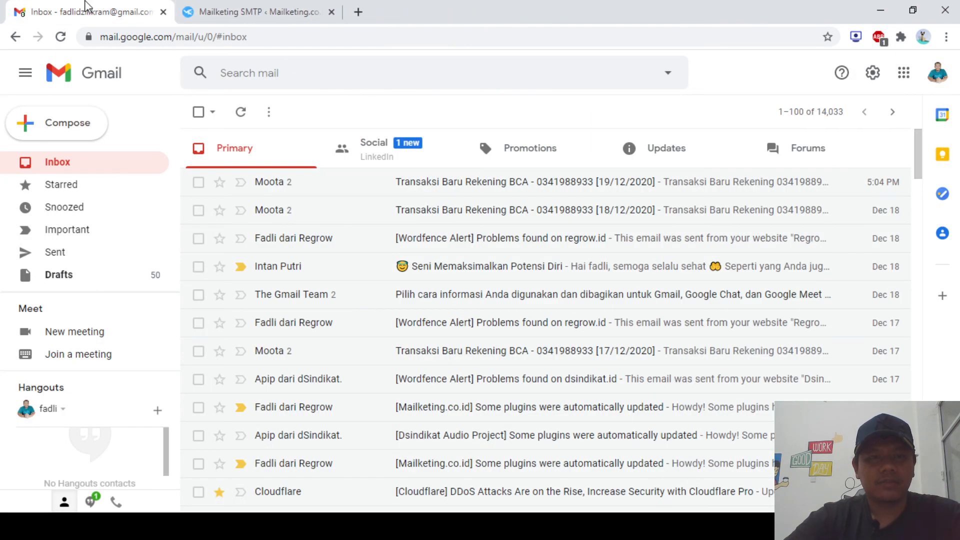
left_click(230, 118)
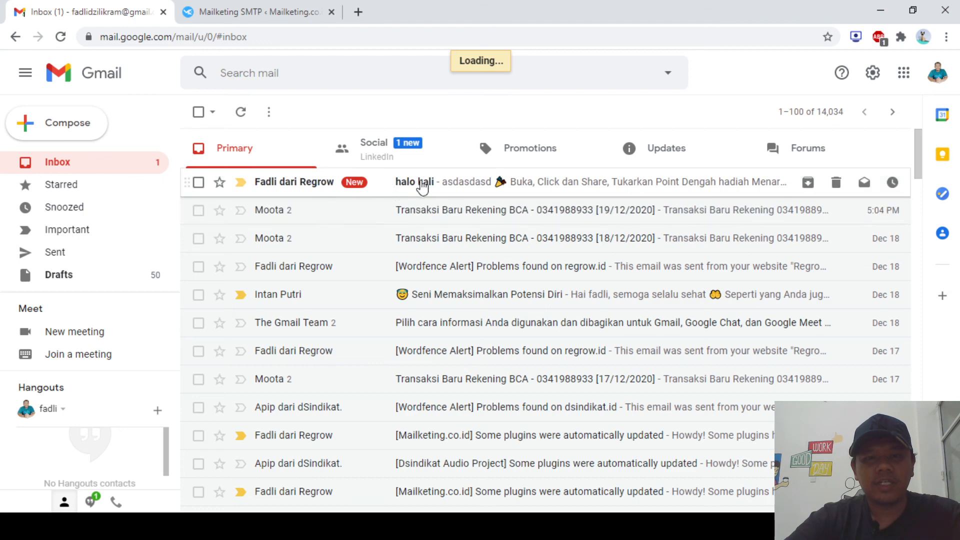
left_click(456, 184)
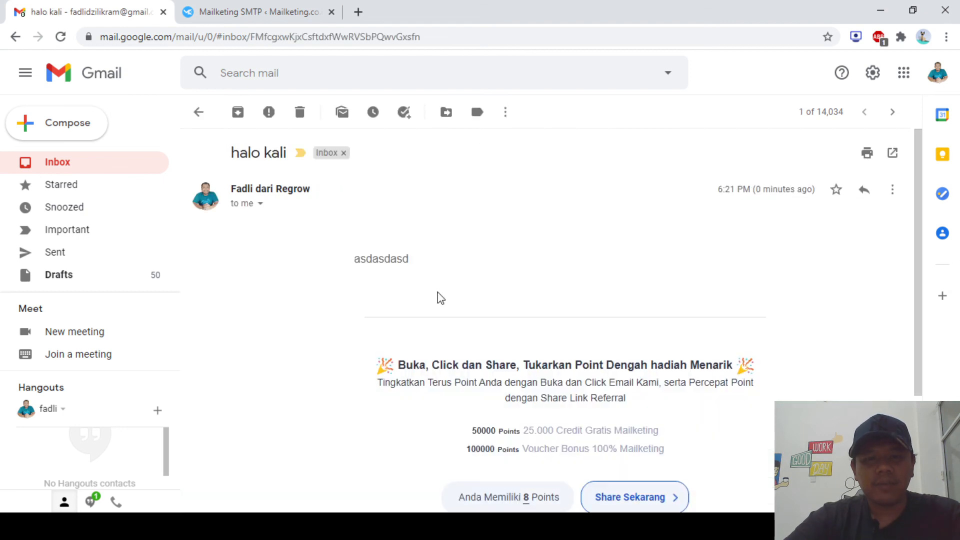
Examine the points, rewards and share block inserted into the received test email
scroll(437, 298, "down", 3)
scroll(433, 299, "down", 1)
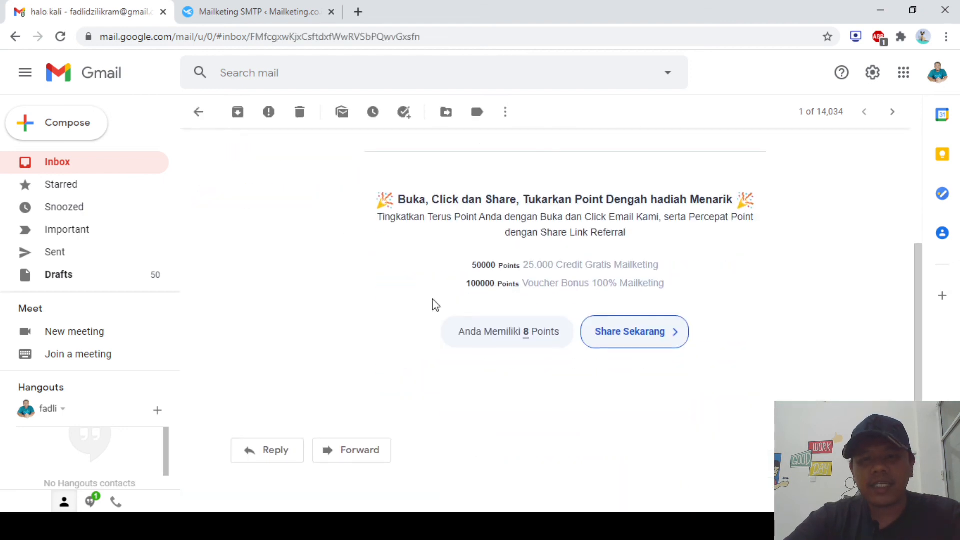
scroll(433, 310, "up", 1)
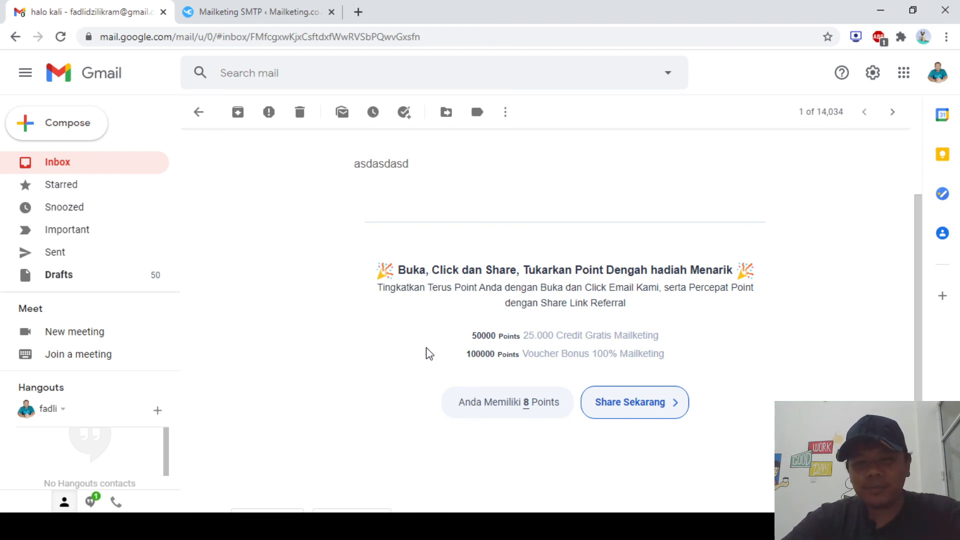
scroll(429, 353, "up", 1)
scroll(429, 353, "up", 1)
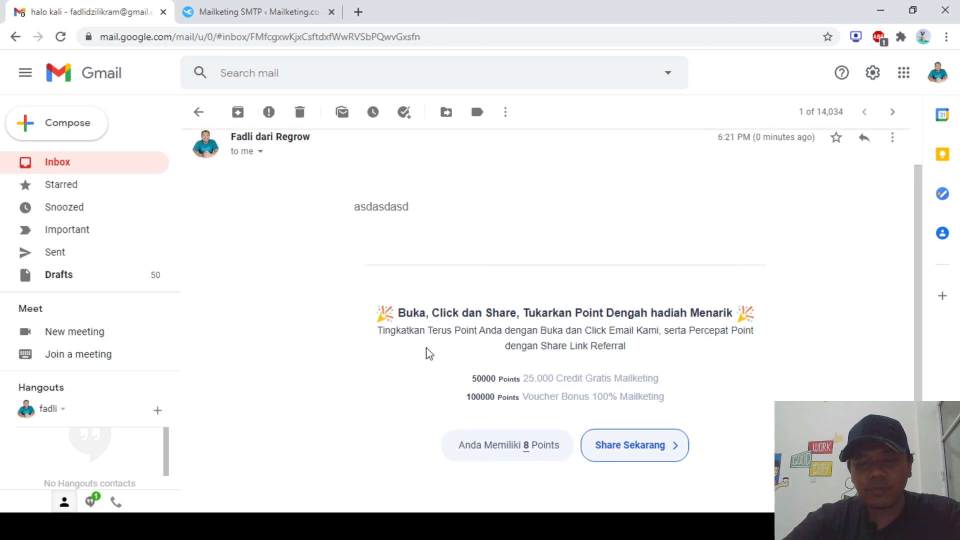
scroll(430, 354, "up", 1)
scroll(428, 351, "down", 1)
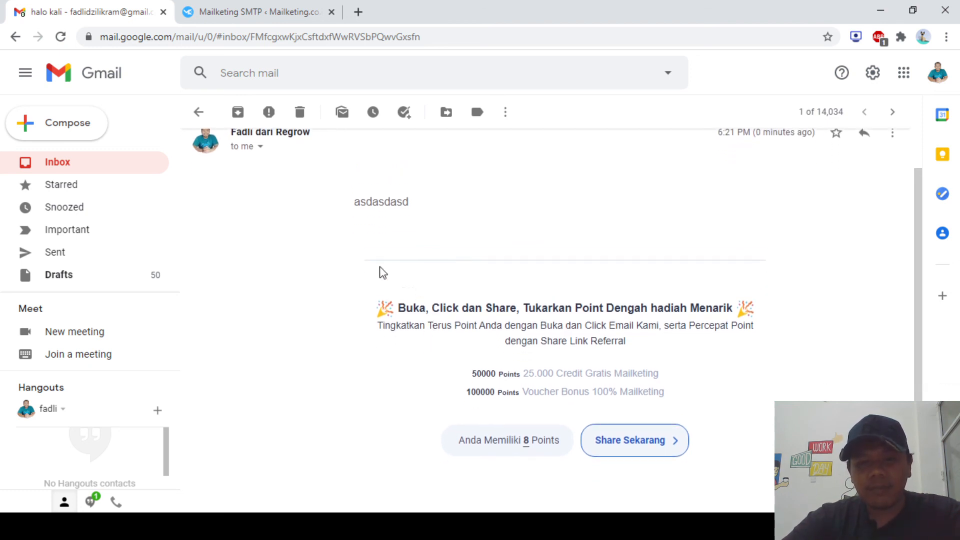
scroll(407, 425, "down", 1)
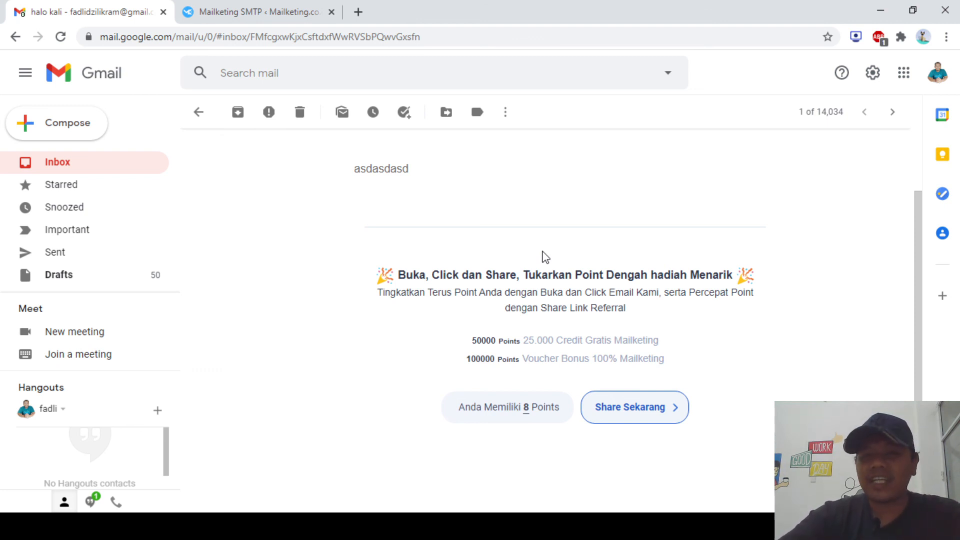
scroll(545, 257, "up", 2)
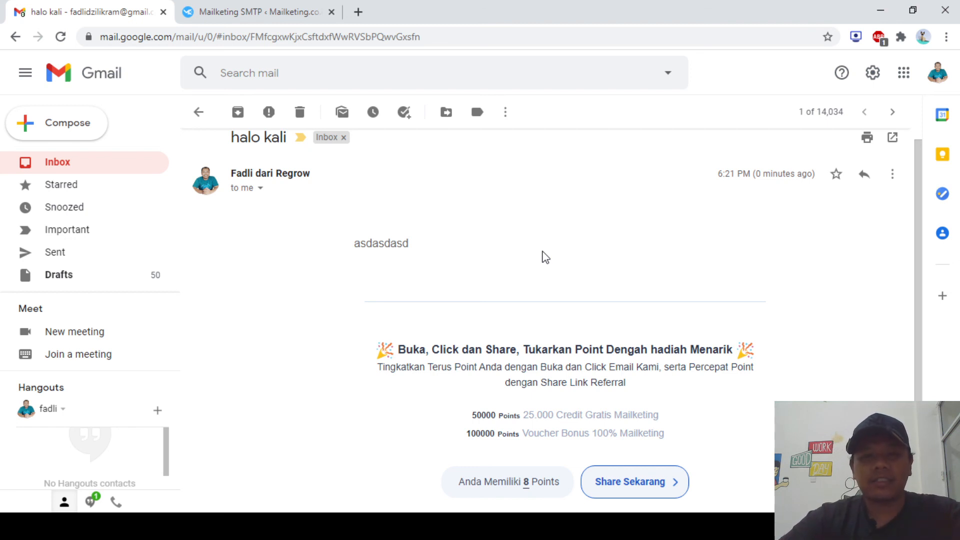
scroll(545, 257, "down", 2)
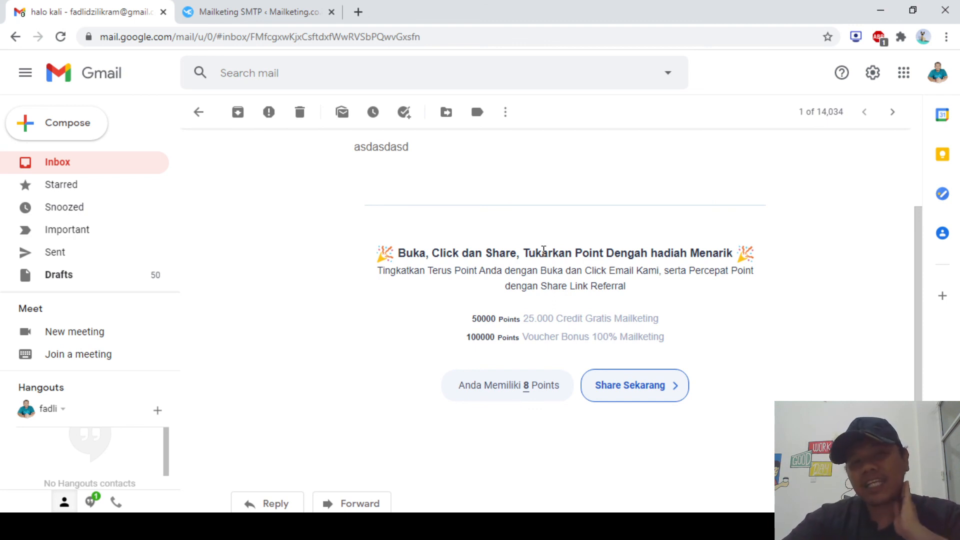
Open the Mailketing dashboard at be.mailketing.co.id in a new tab and expand its Send Emails section
left_click(239, 6)
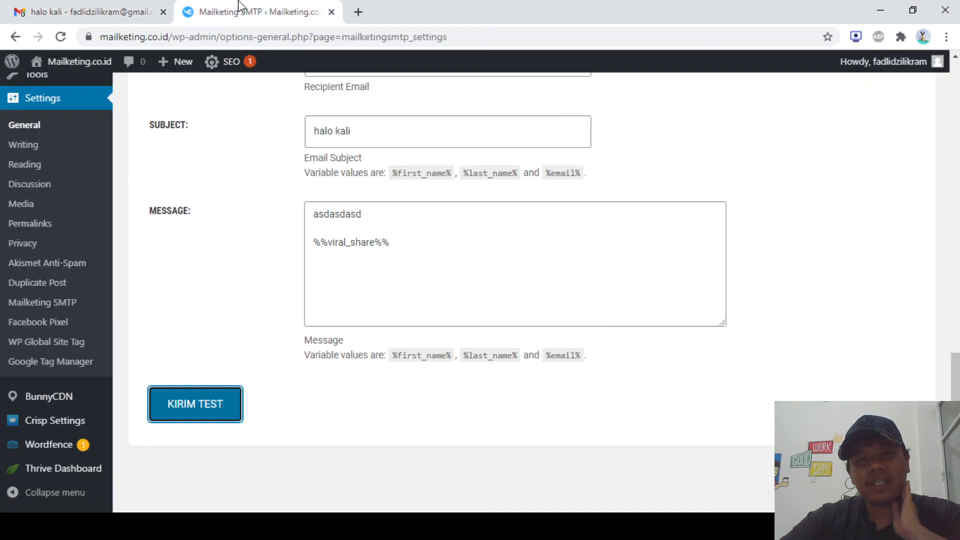
left_click(358, 11)
type("be")
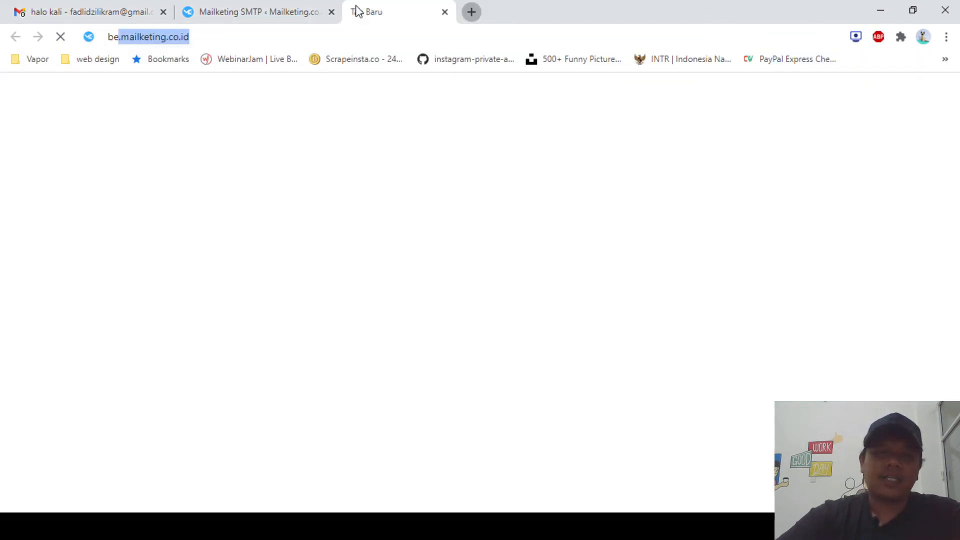
key("Return")
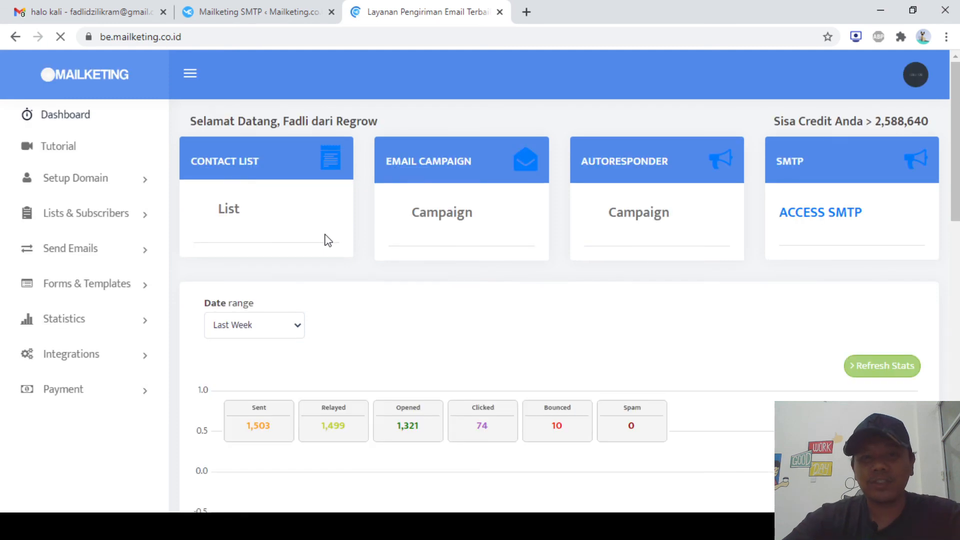
left_click(111, 255)
scroll(100, 300, "down", 1)
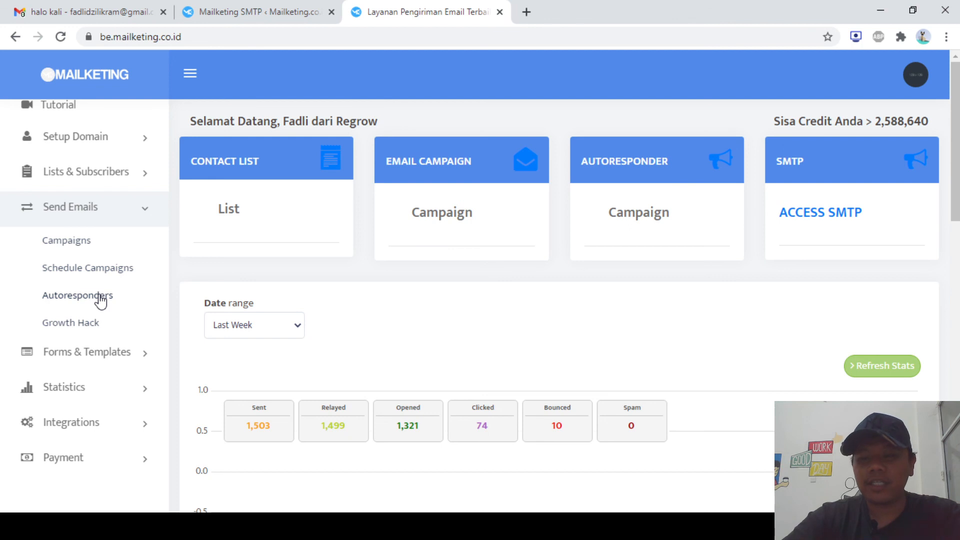
scroll(237, 323, "down", 2)
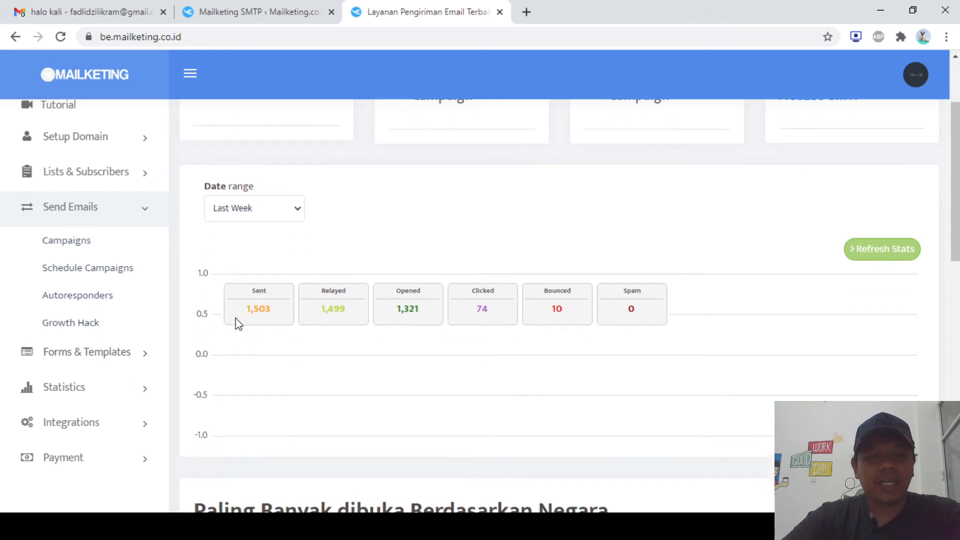
scroll(237, 323, "up", 2)
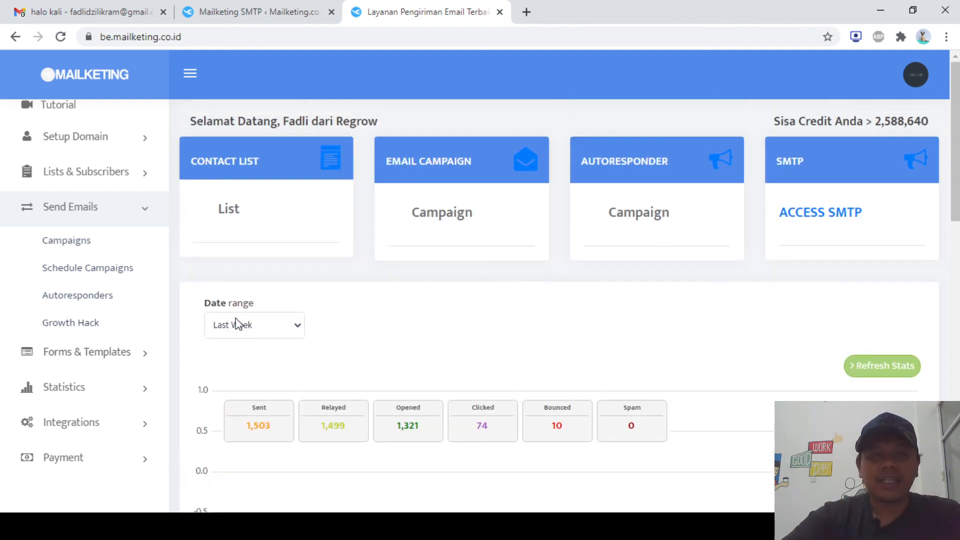